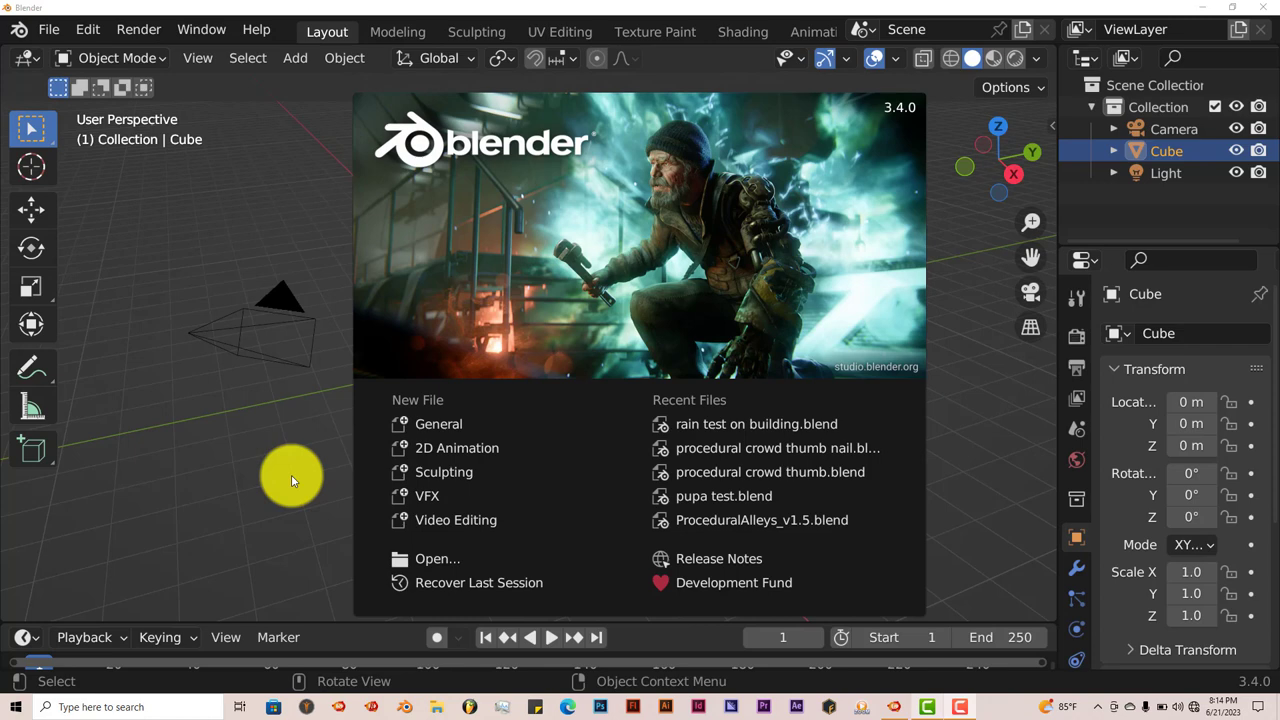
- Dismiss the splash screen and open Preferences on Add-ons, cancelling an add-on install from file
{"action": "left_click", "coordinate": [88, 30]}
{"action": "left_click", "coordinate": [88, 30]}
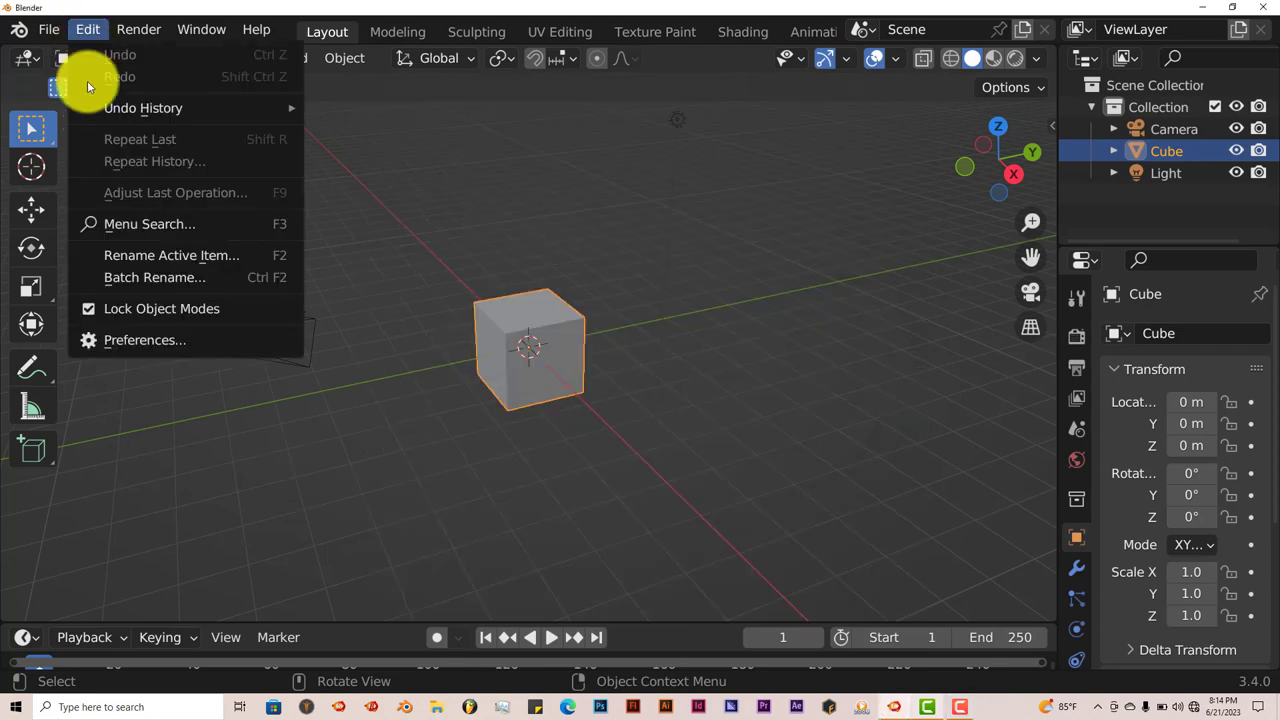
{"action": "left_click", "coordinate": [121, 344]}
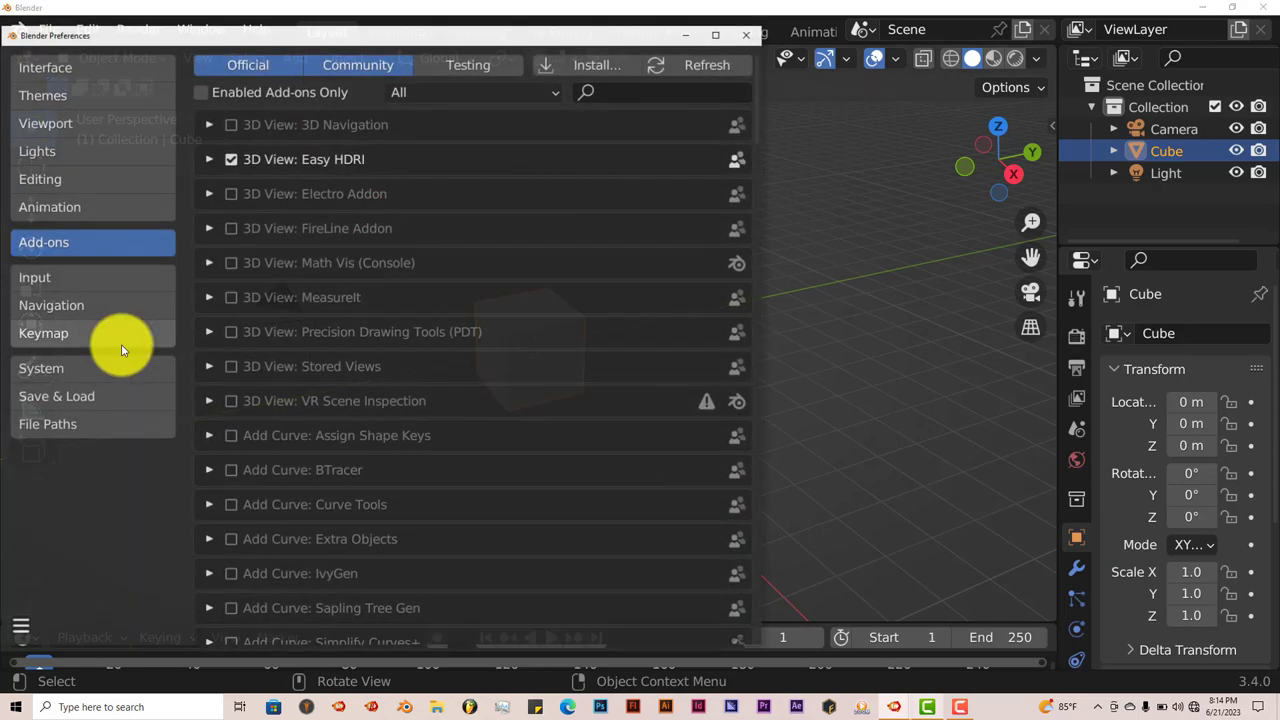
{"action": "left_click", "coordinate": [594, 63]}
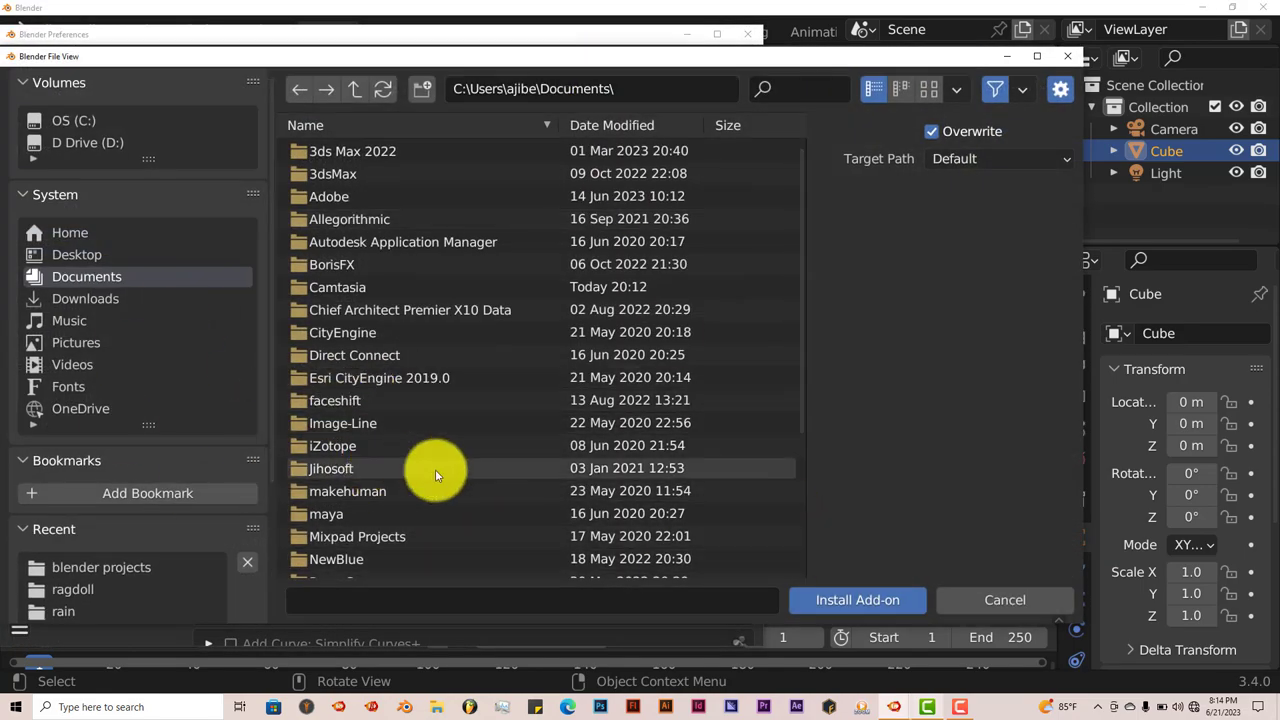
{"action": "left_click", "coordinate": [1012, 602]}
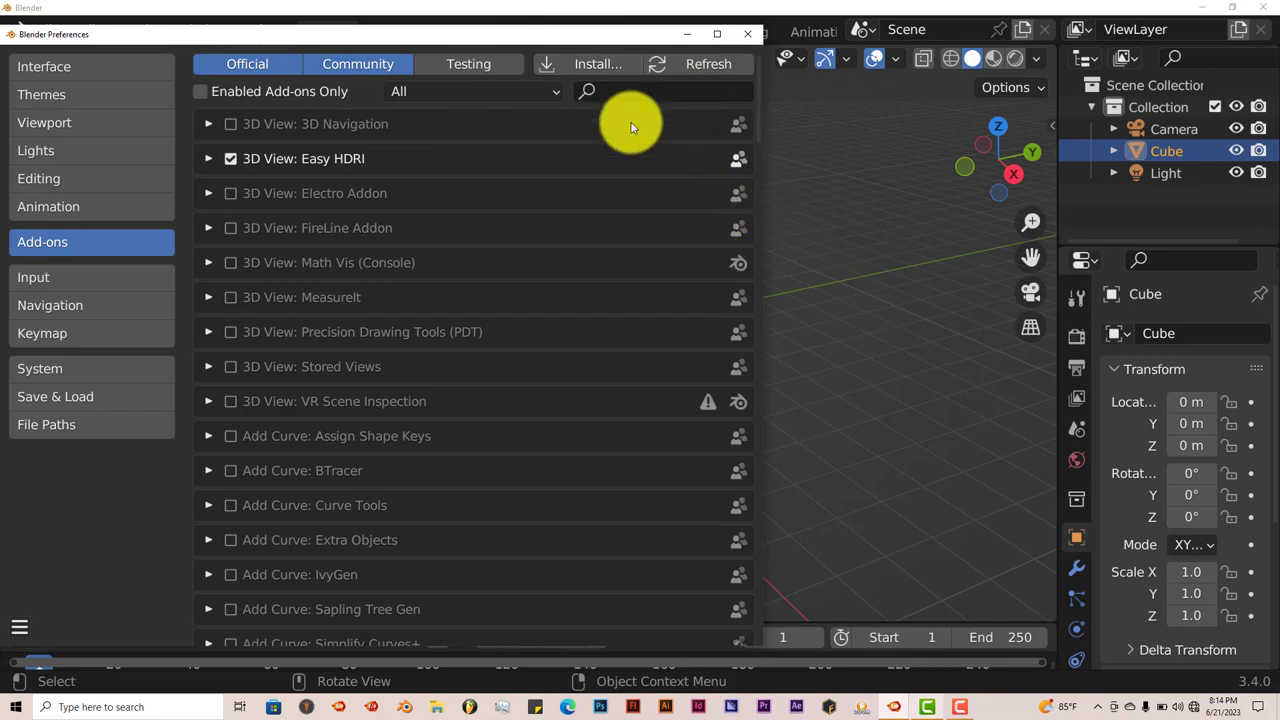
- Search the add-ons for 'rain' to confirm Baga Rain Generator is ticked, then close Preferences
{"action": "left_click", "coordinate": [622, 90]}
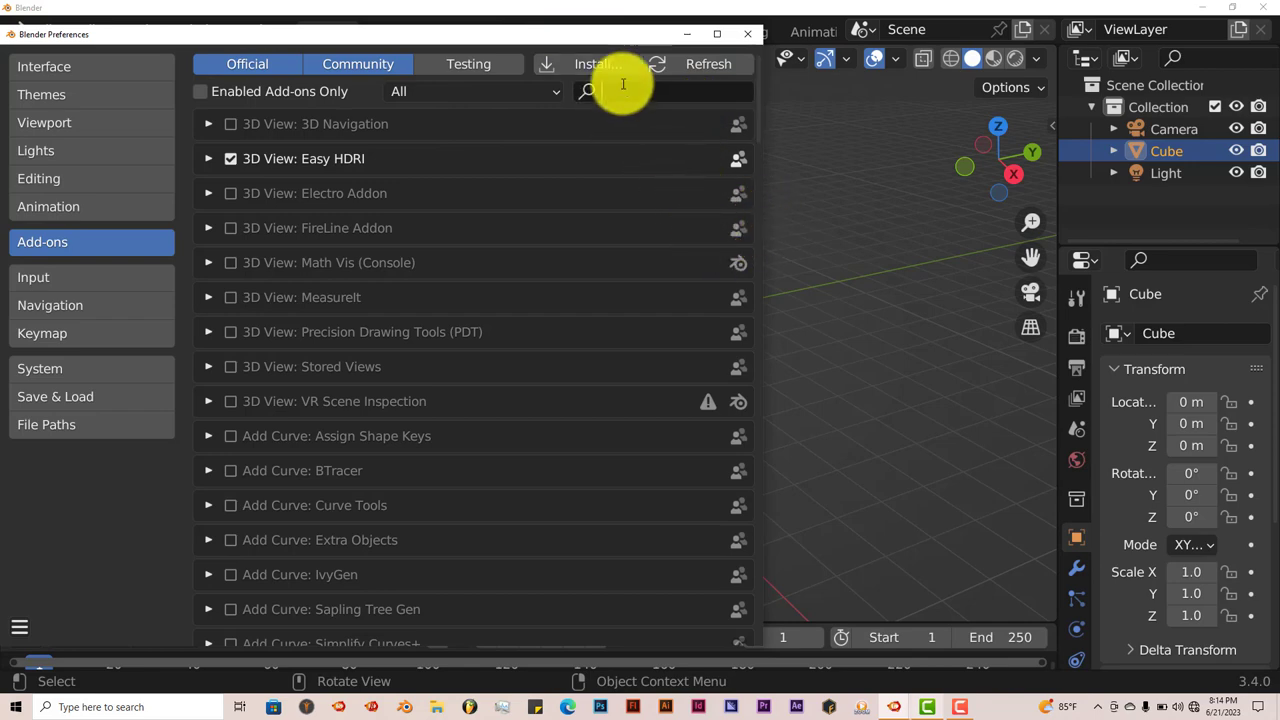
{"action": "type", "text": "rain"}
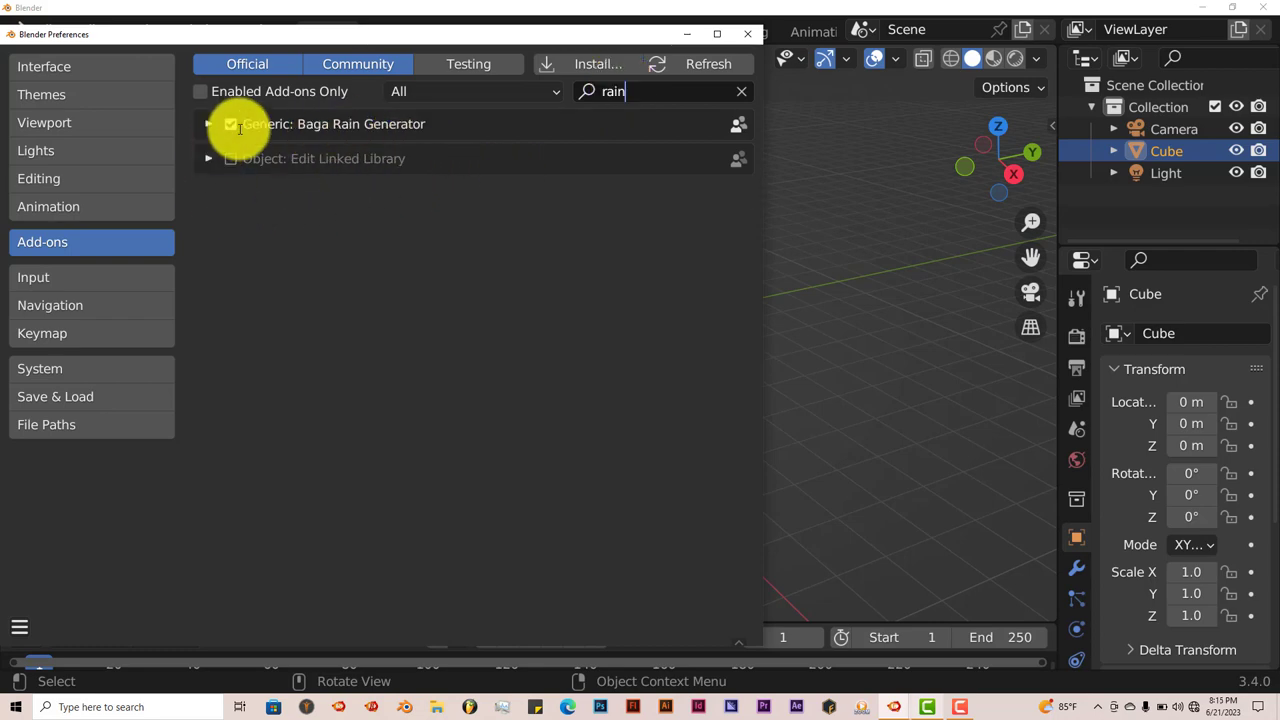
{"action": "left_click", "coordinate": [747, 34]}
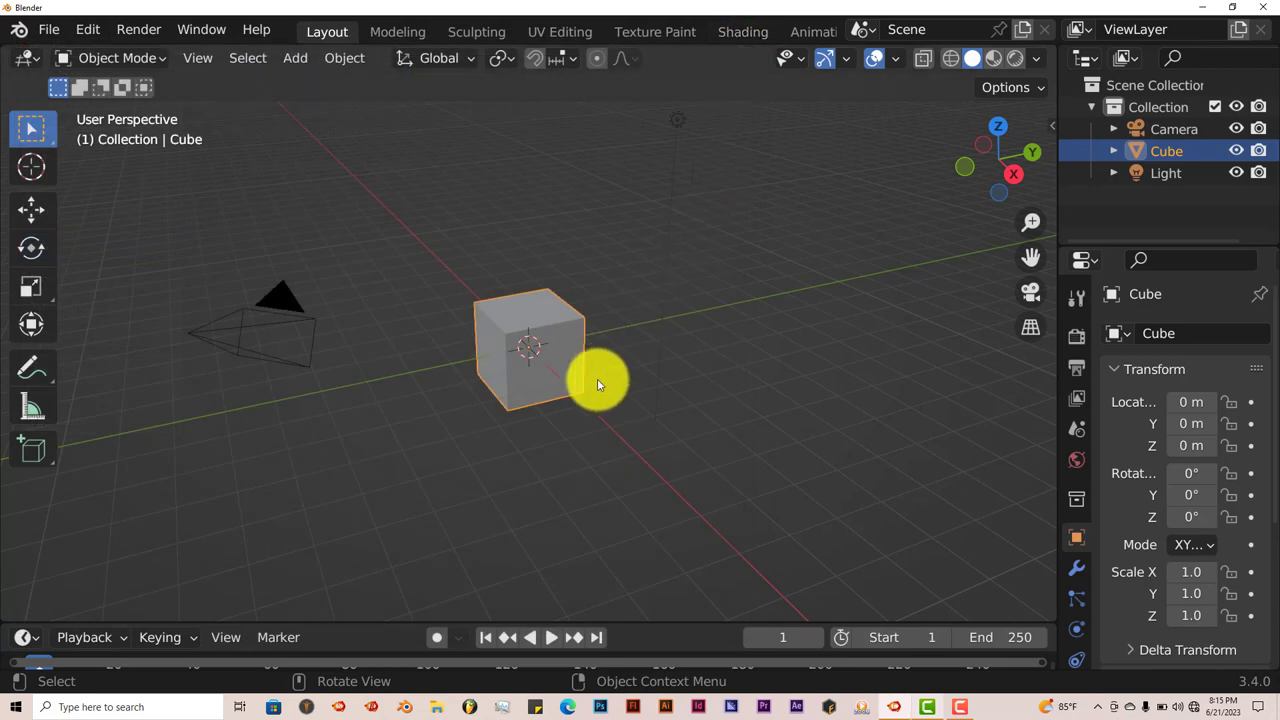
{"action": "scroll", "coordinate": [610, 392], "scroll_direction": "up", "scroll_amount": 3}
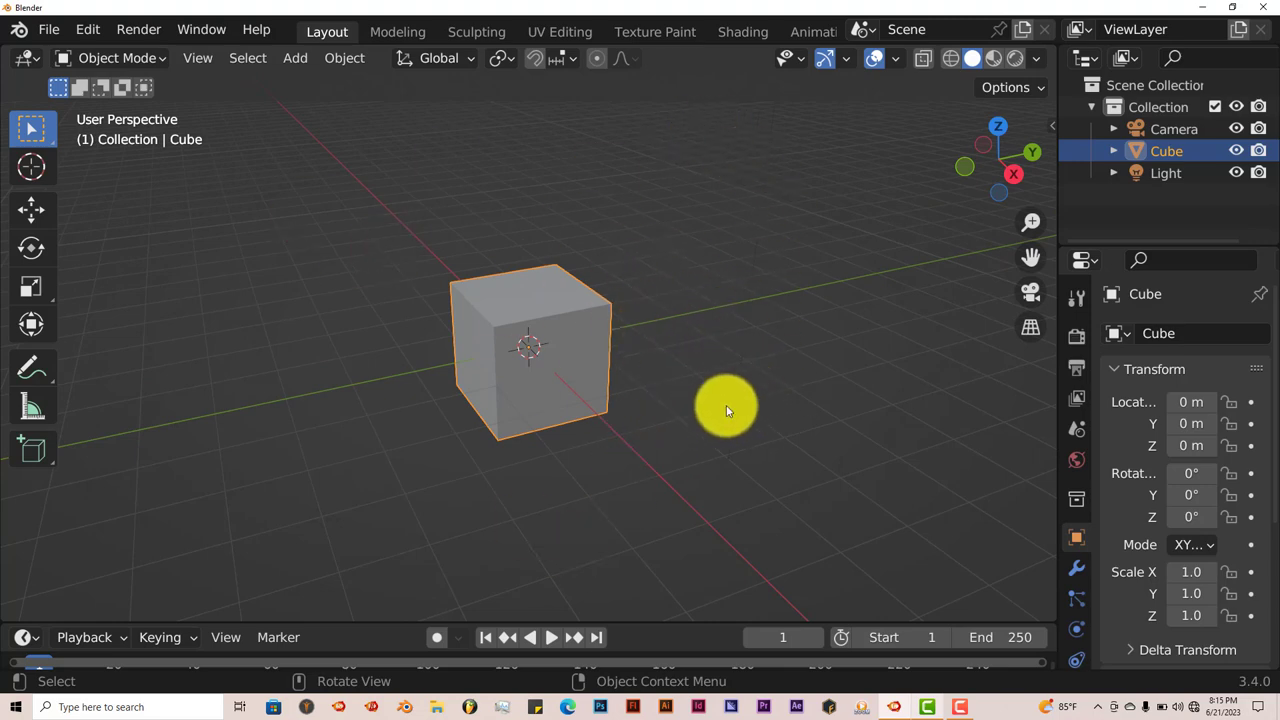
{"action": "scroll", "coordinate": [705, 438], "scroll_direction": "down", "scroll_amount": 1}
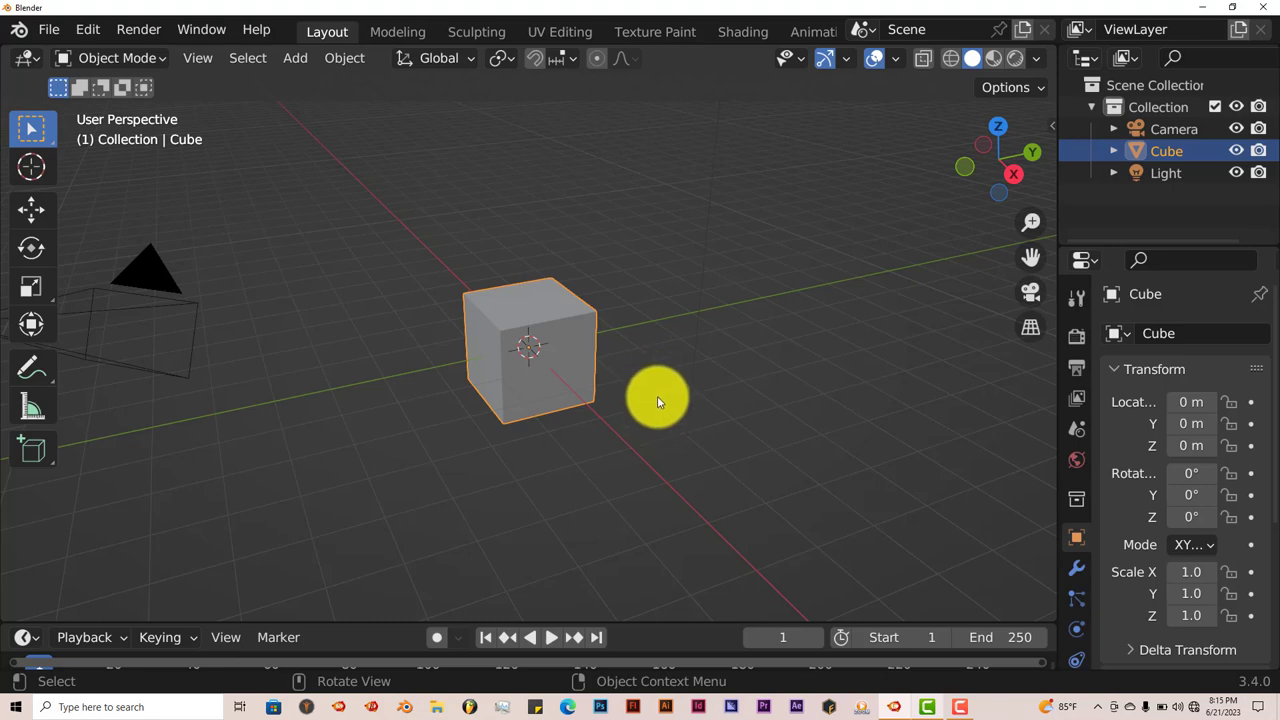
{"action": "middle_click_drag", "start_coordinate": [657, 400], "coordinate": [616, 428]}
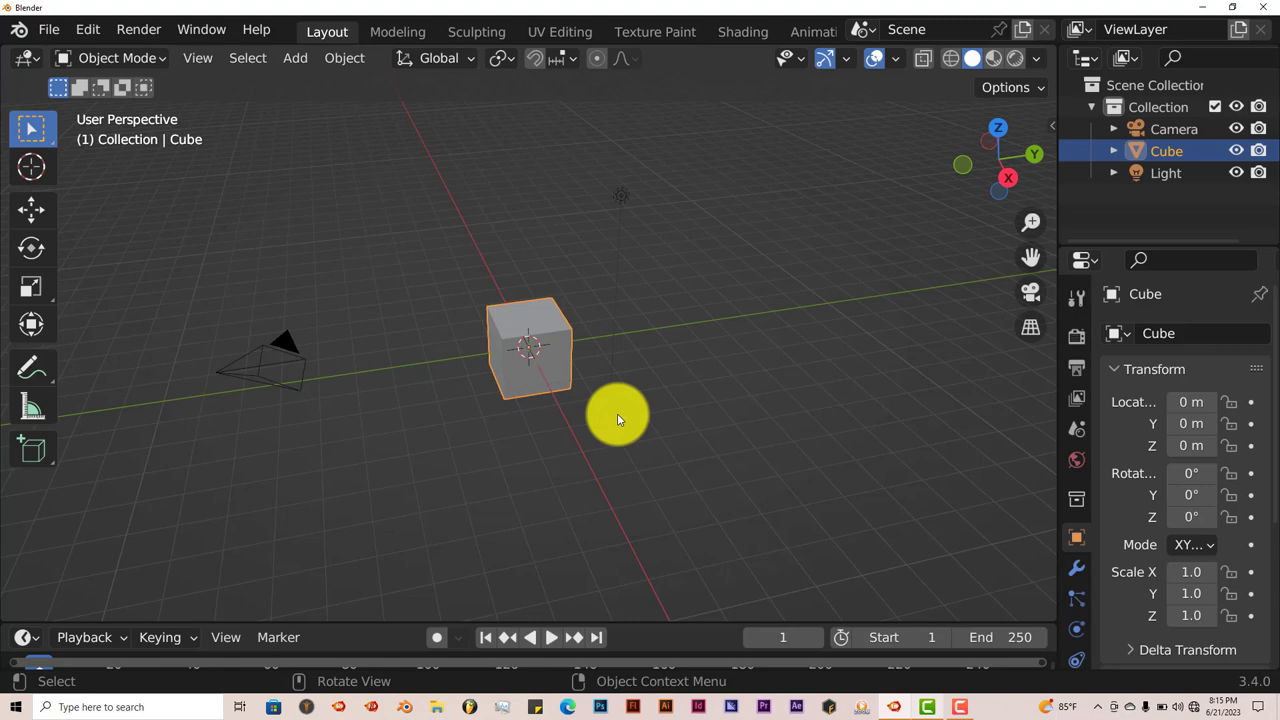
{"action": "scroll", "coordinate": [587, 426], "scroll_direction": "up", "scroll_amount": 3}
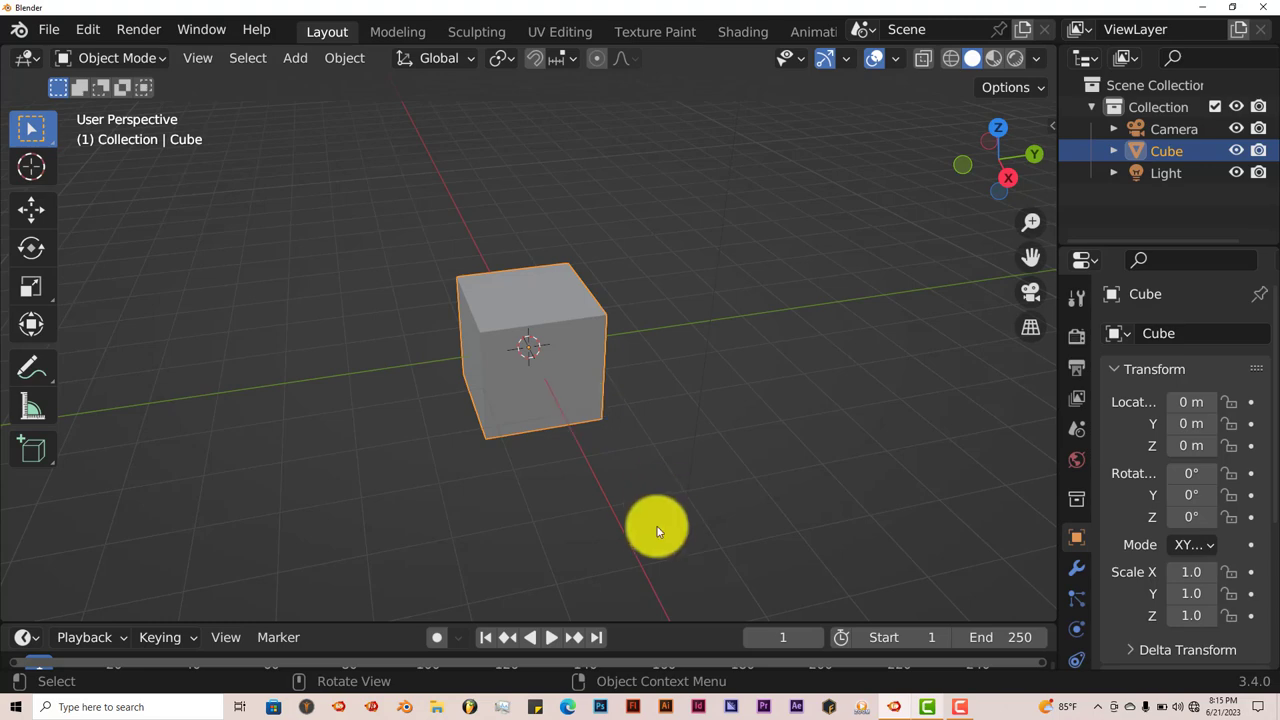
{"action": "scroll", "coordinate": [652, 438], "scroll_direction": "down", "scroll_amount": 2}
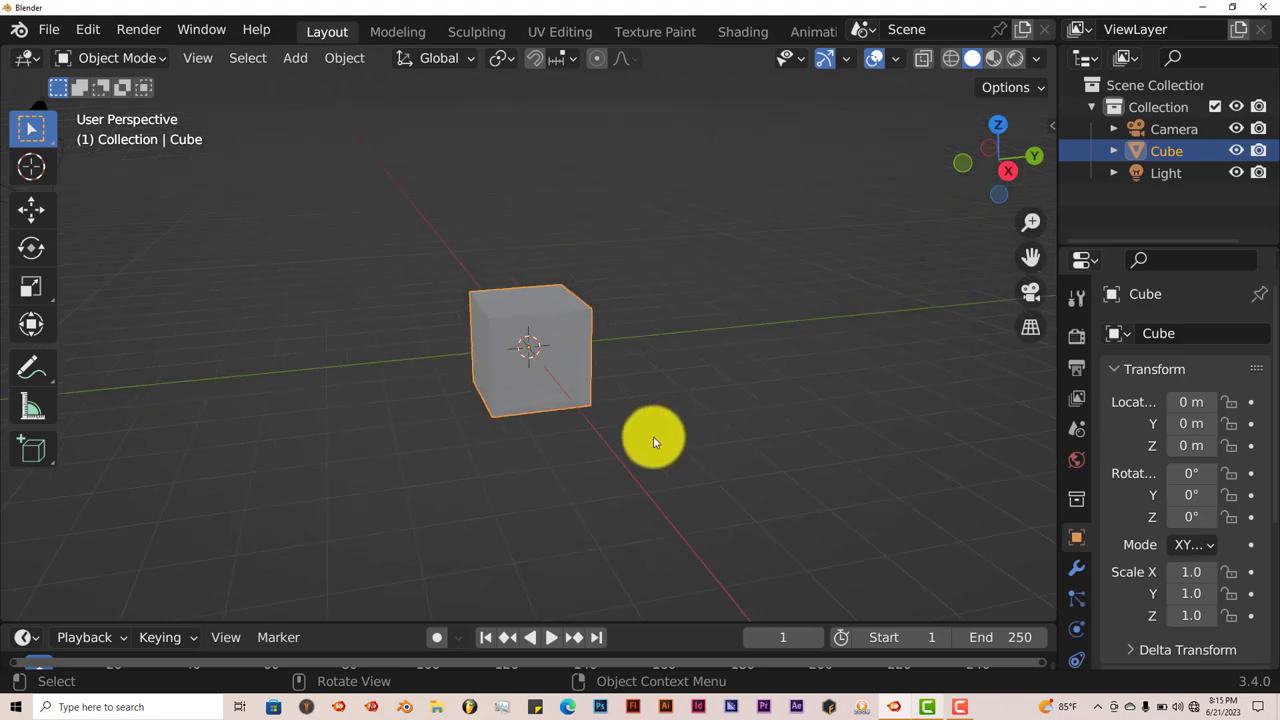
{"action": "middle_click_drag", "start_coordinate": [652, 437], "coordinate": [635, 458]}
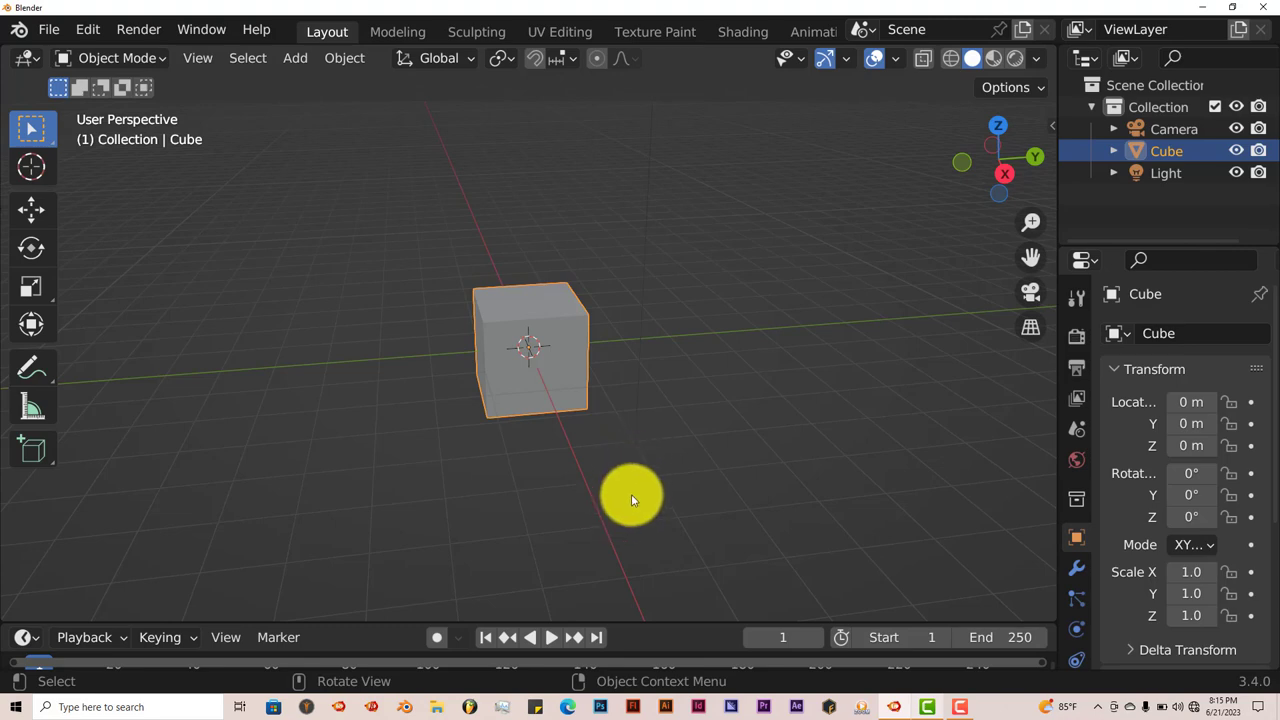
- Add a rain simulation onto the cube from the BagaRain sidebar tab
{"action": "left_click", "coordinate": [1051, 125]}
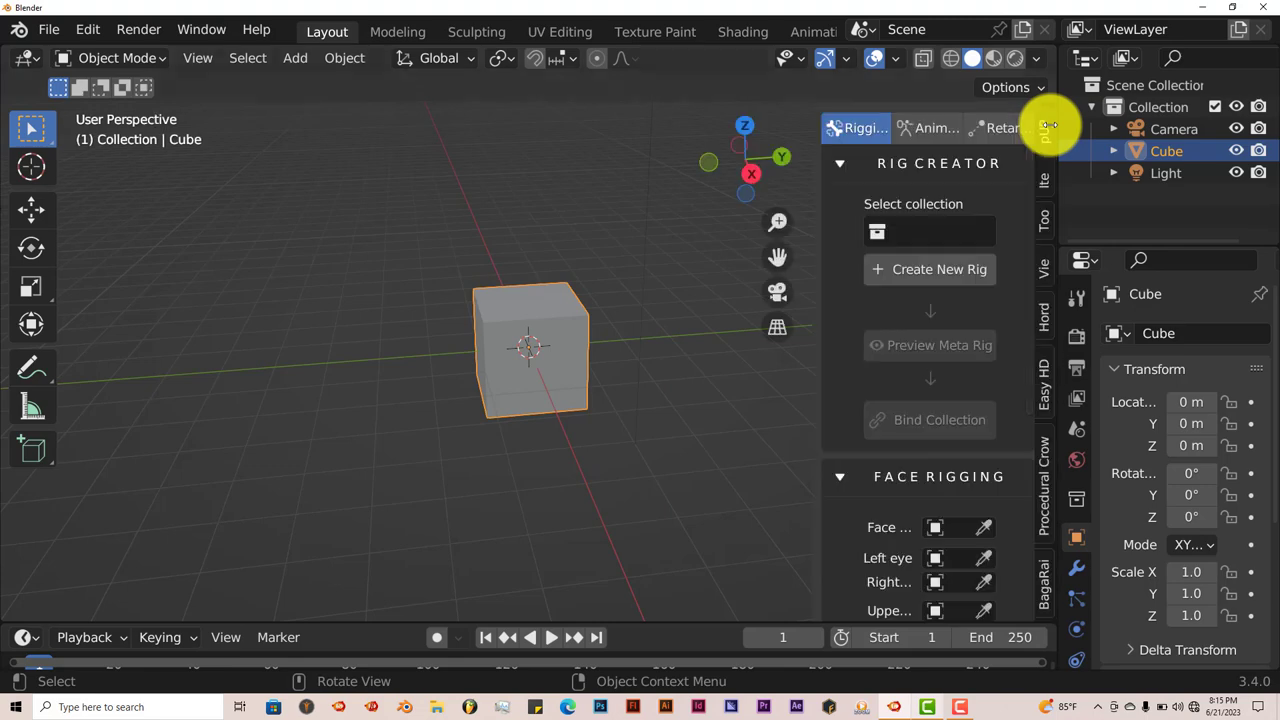
{"action": "left_click", "coordinate": [1045, 588]}
{"action": "scroll", "coordinate": [594, 551], "scroll_direction": "up", "scroll_amount": 4}
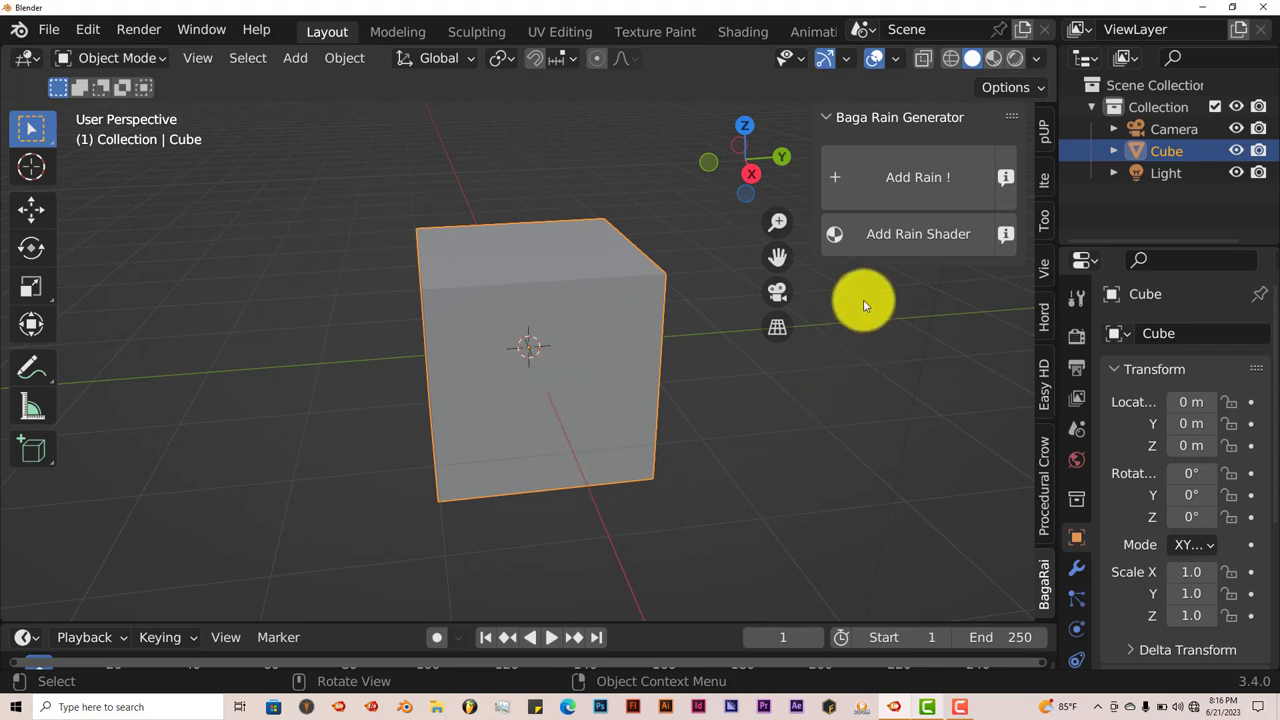
{"action": "left_click", "coordinate": [891, 182]}
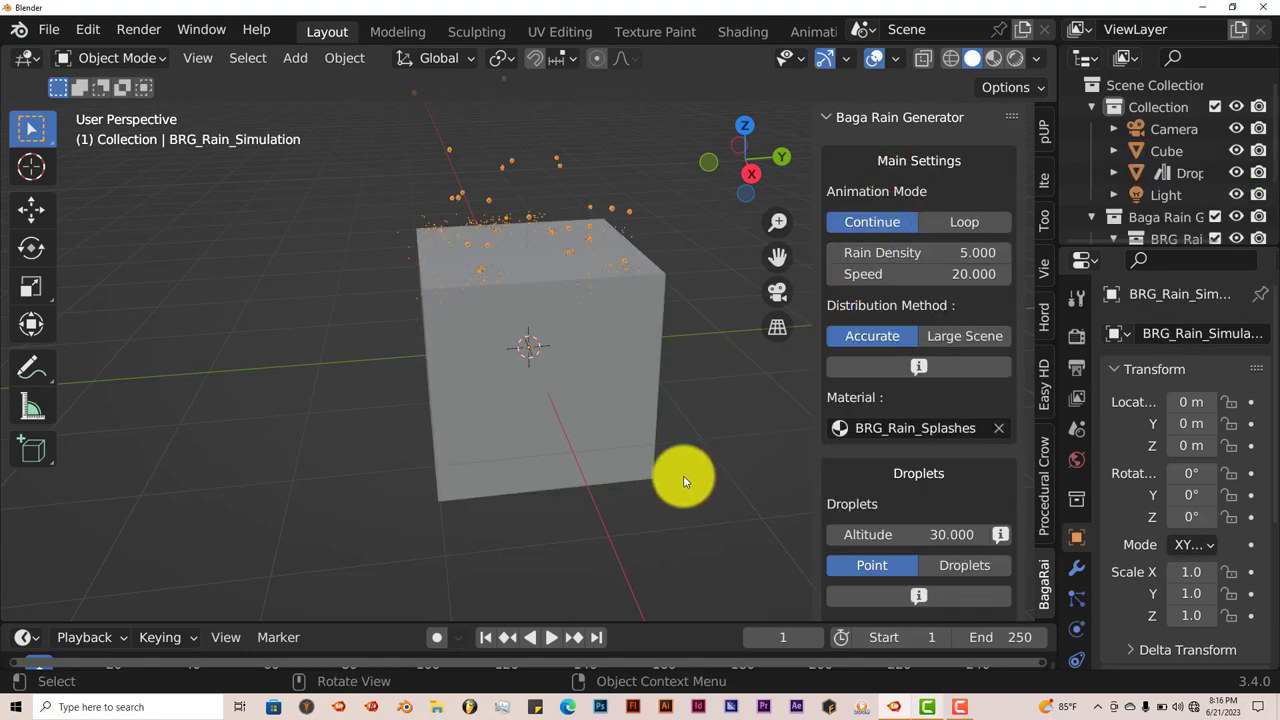
- Read the help tips for the Accurate method and Droplets performance, then deselect the rain
{"action": "left_click", "coordinate": [918, 369]}
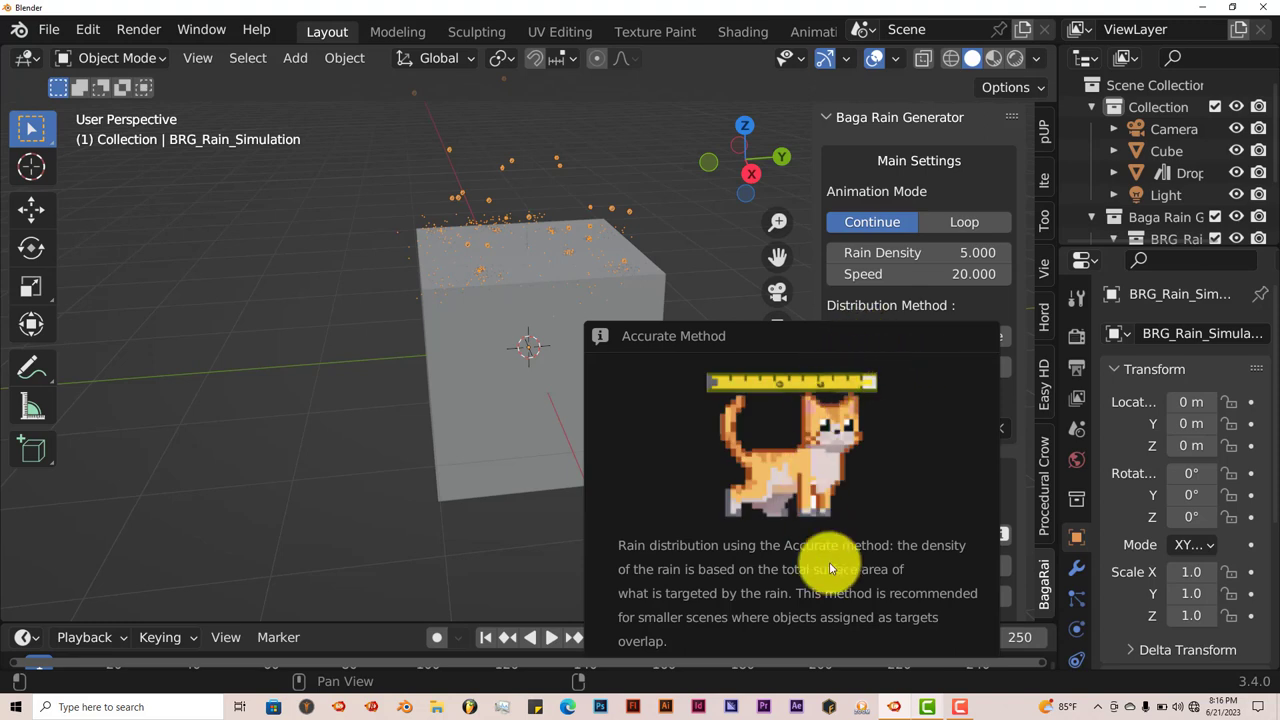
{"action": "left_click_drag", "start_coordinate": [841, 331], "coordinate": [827, 217]}
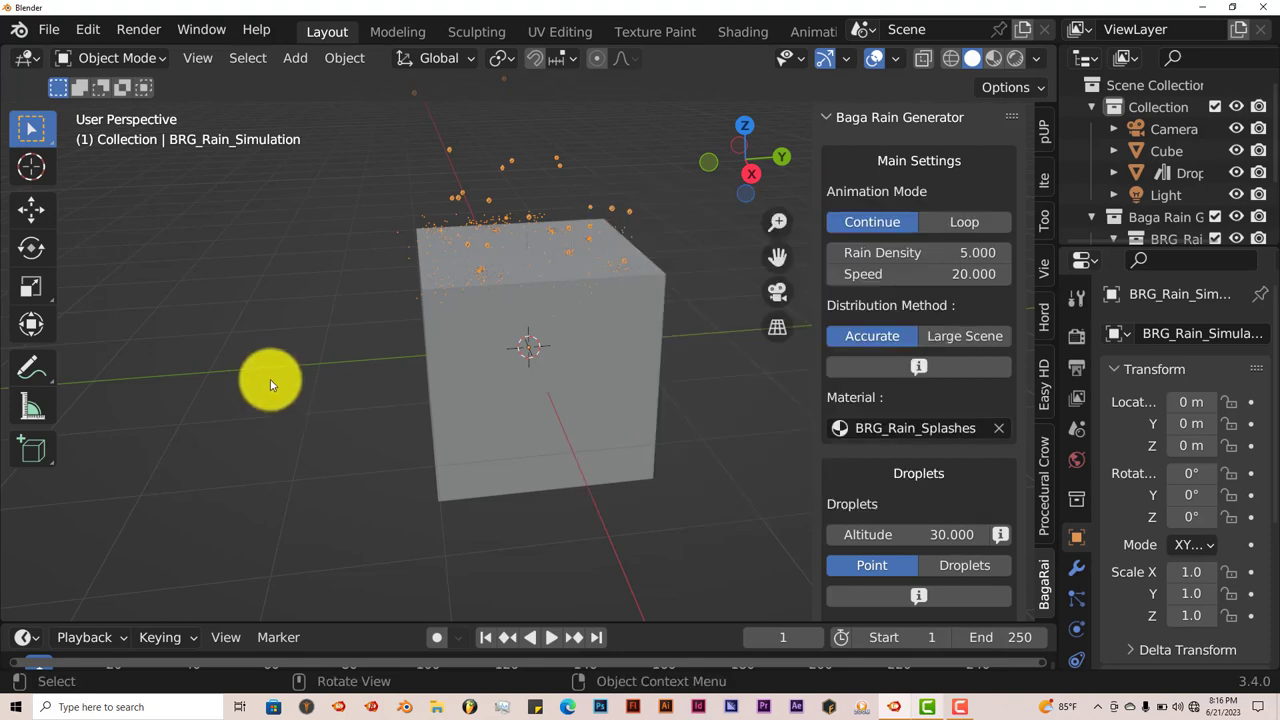
{"action": "left_click", "coordinate": [916, 595]}
{"action": "left_click_drag", "start_coordinate": [894, 474], "coordinate": [900, 294]}
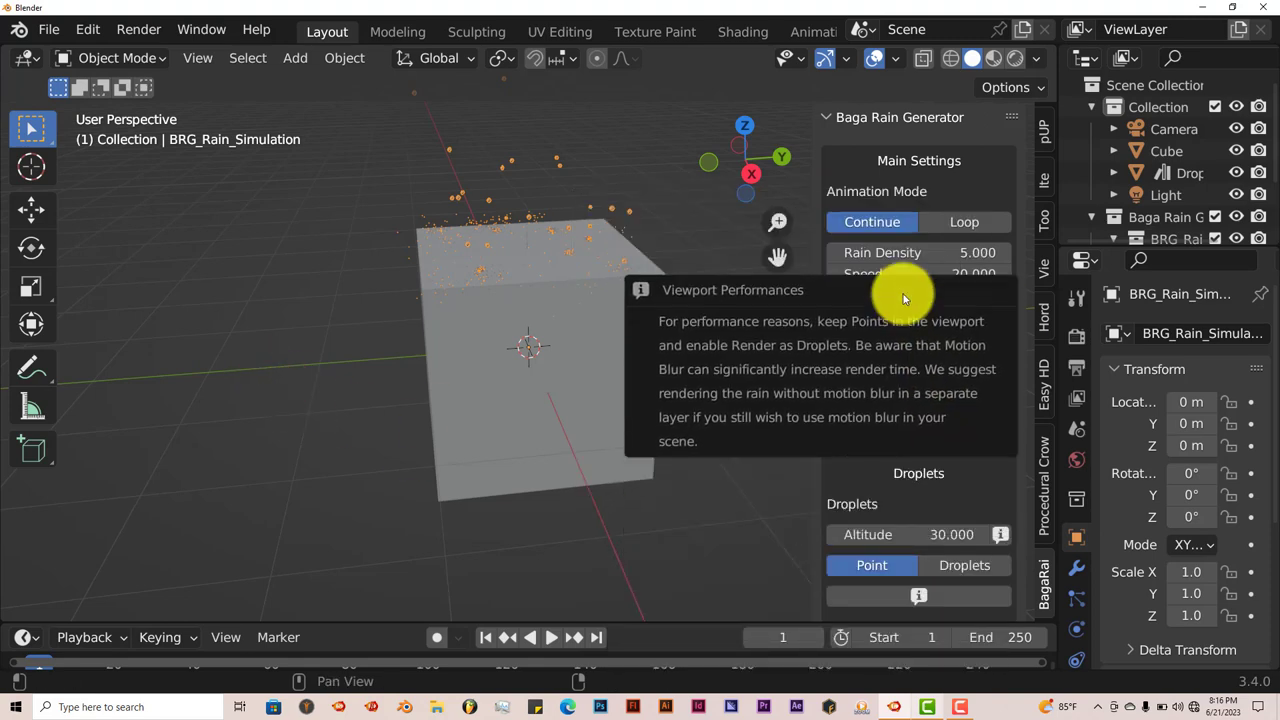
{"action": "left_click", "coordinate": [273, 410]}
{"action": "scroll", "coordinate": [970, 525], "scroll_direction": "down", "scroll_amount": 5}
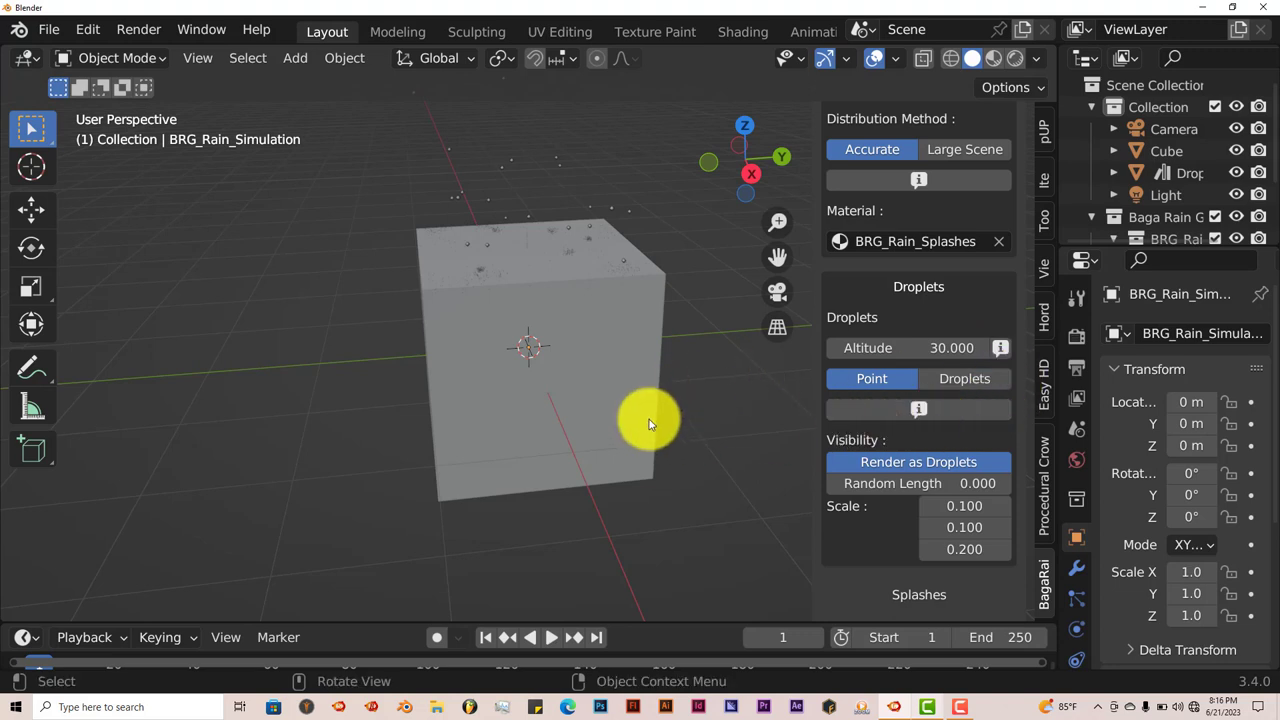
- Orbit, pan and zoom around the cube to inspect the falling droplets and splashes
{"action": "middle_click_drag", "start_coordinate": [629, 421], "coordinate": [657, 414]}
{"action": "scroll", "coordinate": [917, 343], "scroll_direction": "up", "scroll_amount": 4}
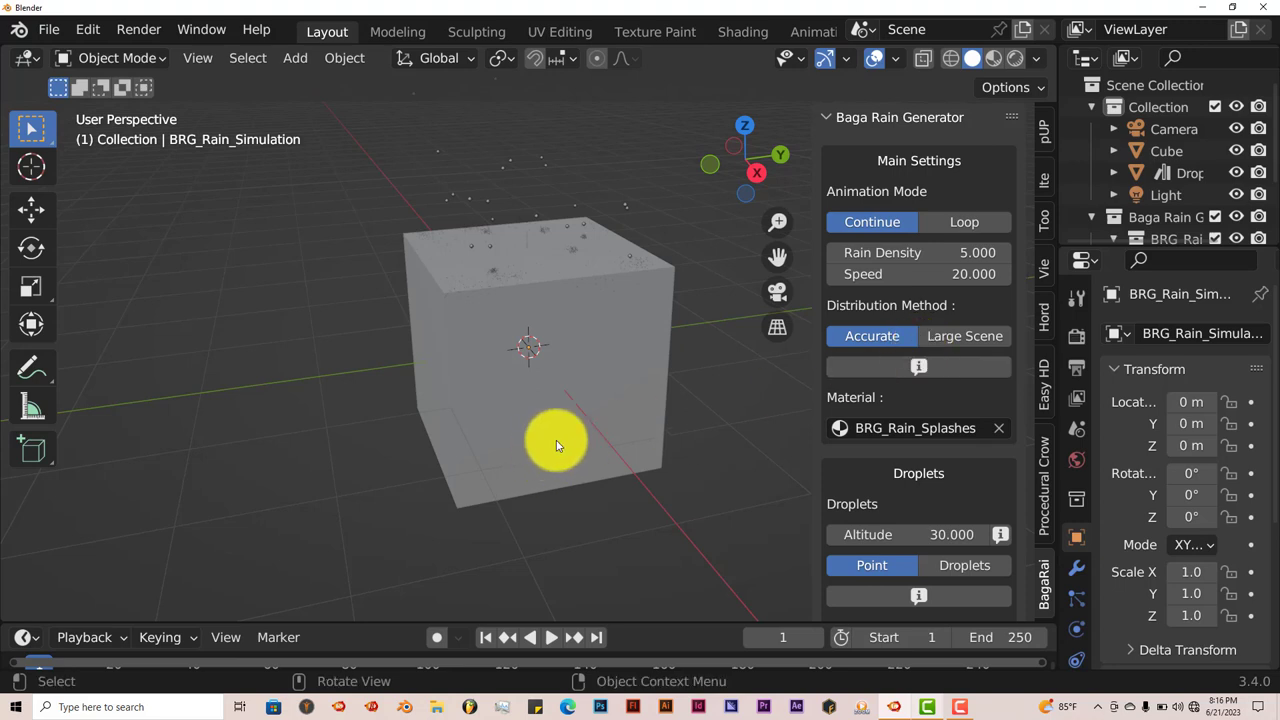
{"action": "middle_click_drag", "start_coordinate": [560, 438], "coordinate": [590, 418]}
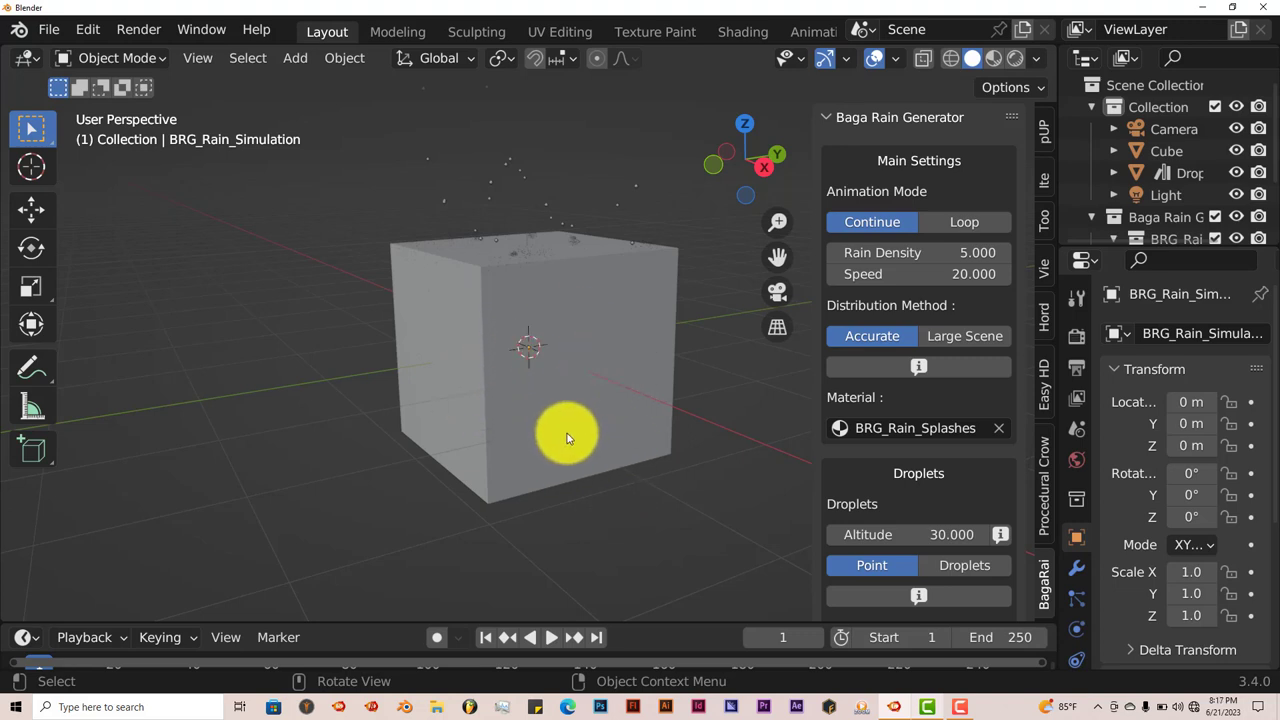
{"action": "scroll", "coordinate": [597, 410], "scroll_direction": "down", "scroll_amount": 6}
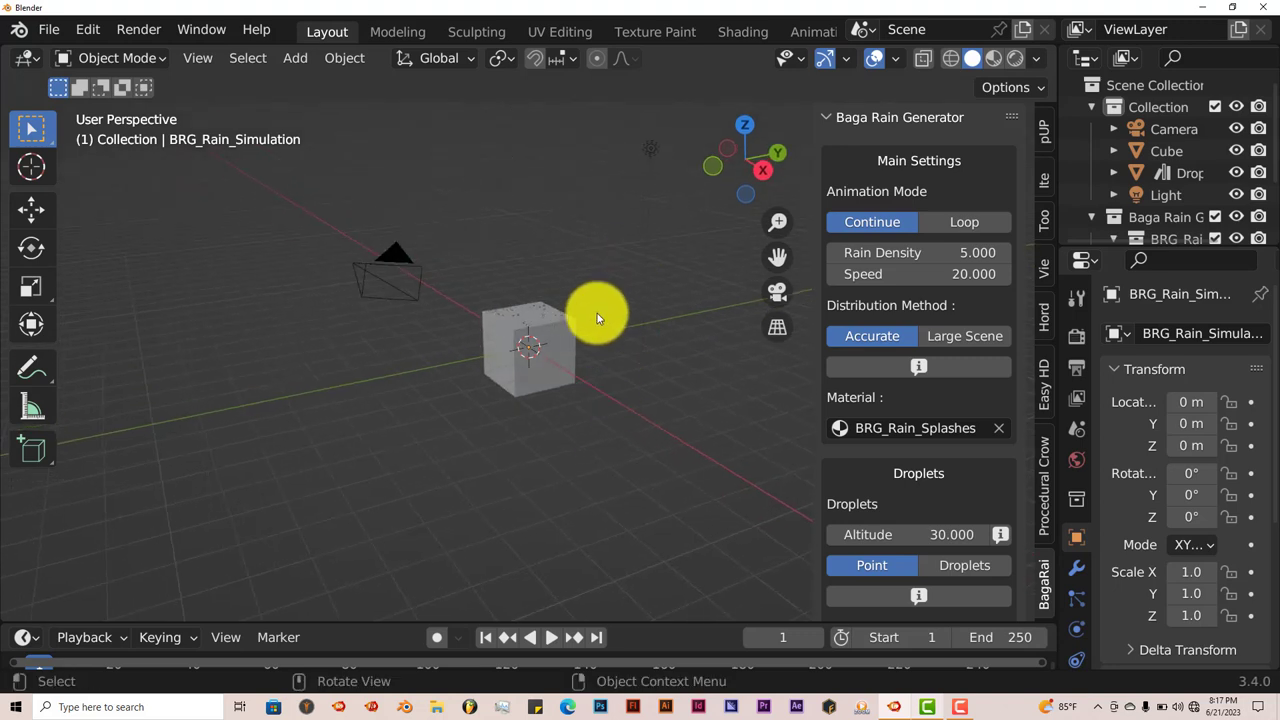
{"action": "left_click_drag", "start_coordinate": [779, 266], "coordinate": [780, 306]}
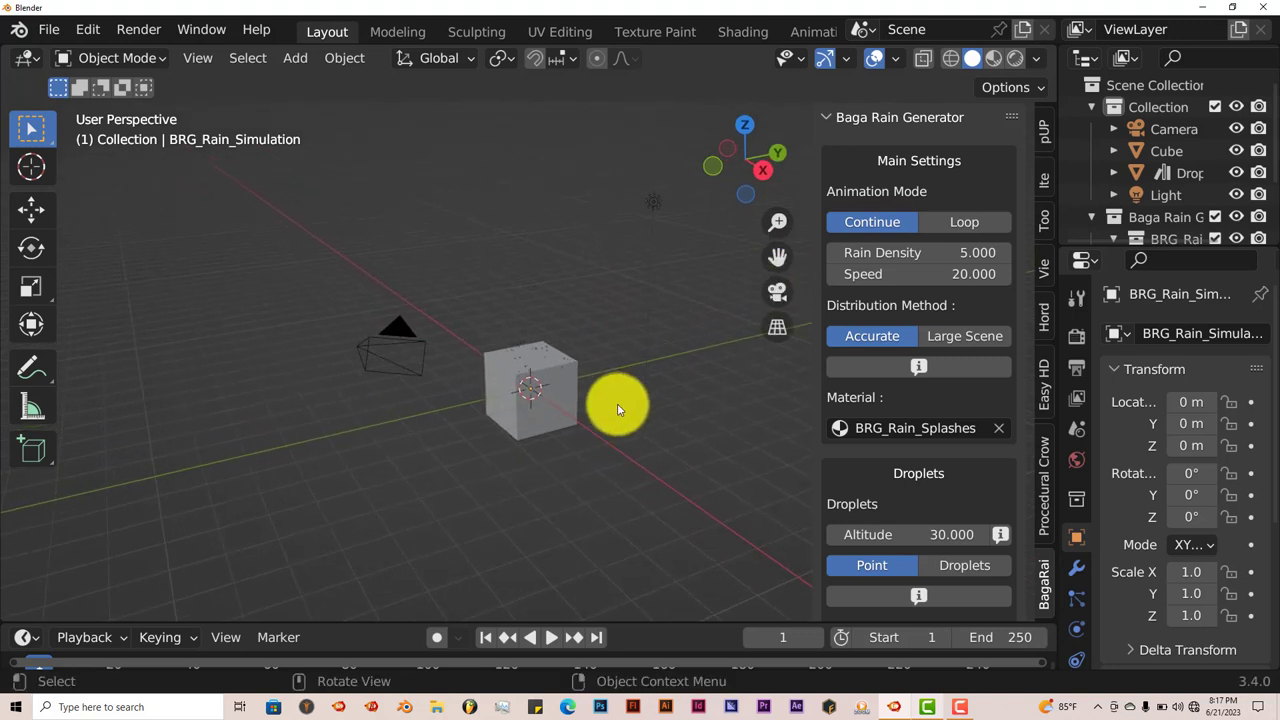
{"action": "middle_click_drag", "start_coordinate": [617, 408], "coordinate": [600, 360]}
{"action": "middle_click_drag", "start_coordinate": [531, 212], "coordinate": [548, 181]}
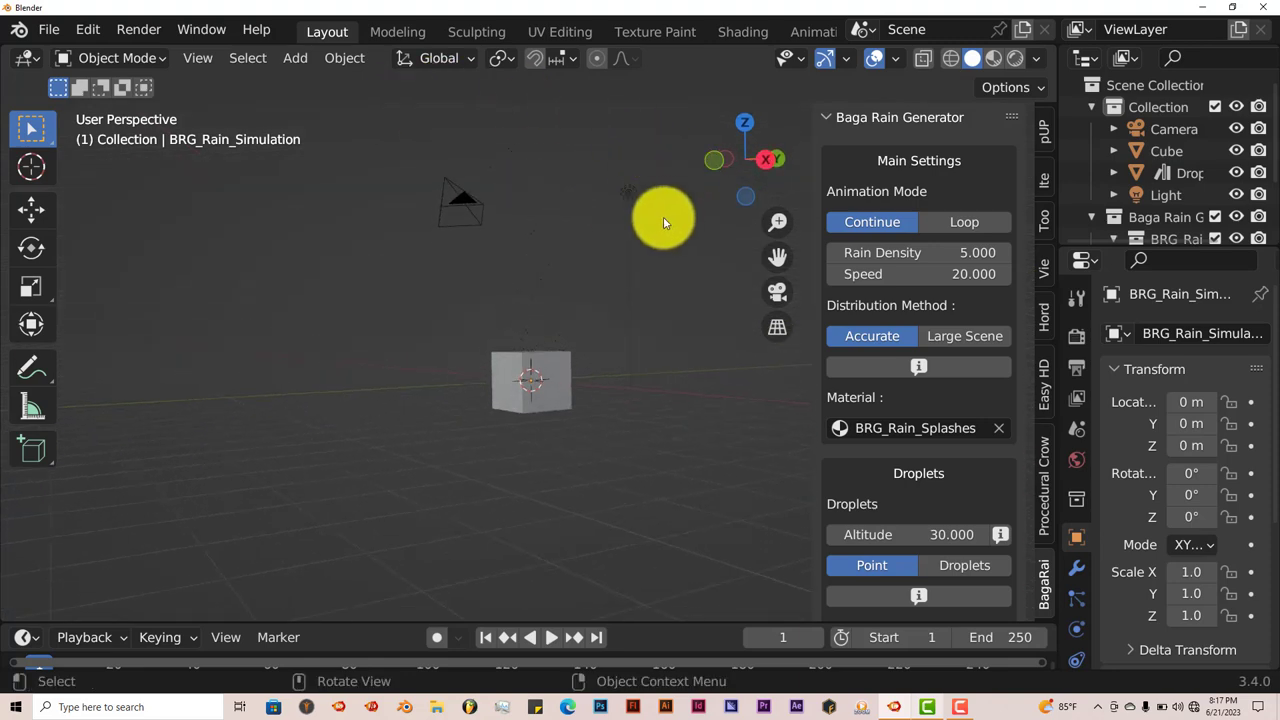
{"action": "middle_click_drag", "start_coordinate": [586, 257], "coordinate": [566, 292]}
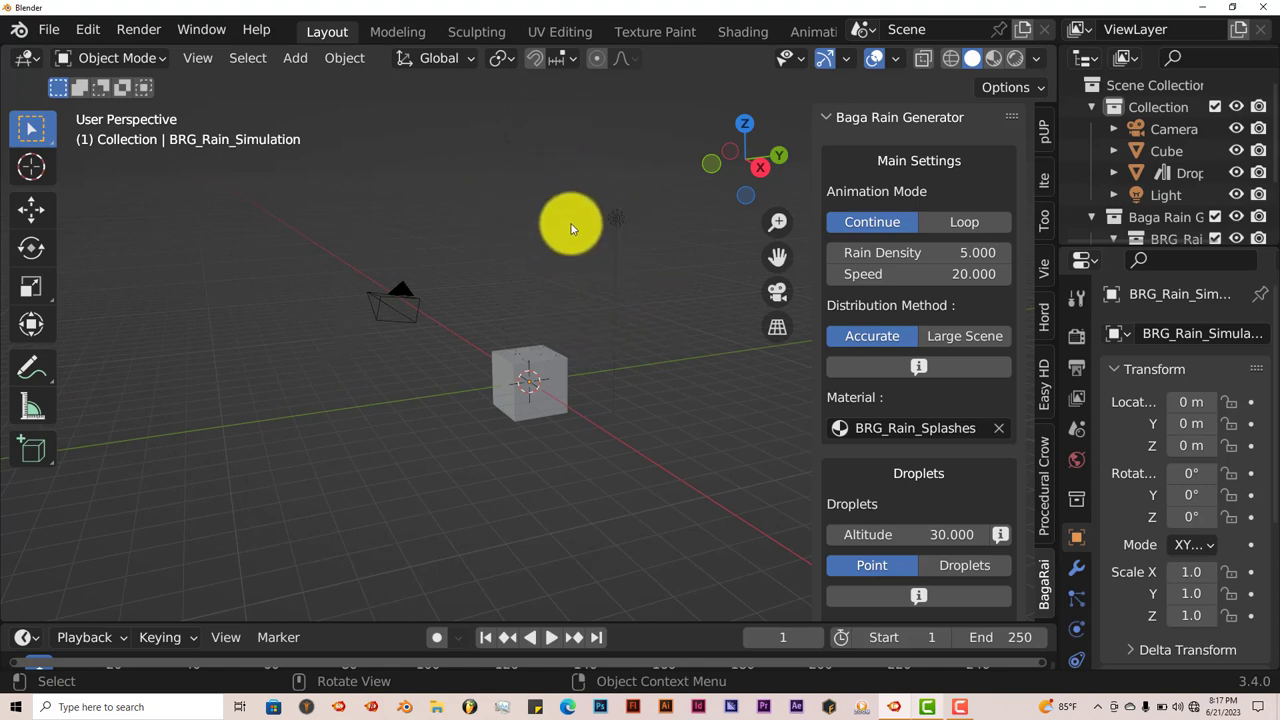
- Bring up the Shift+A Add menu, dismiss it, and zoom in onto the cube
{"action": "key", "text": "shift+a"}
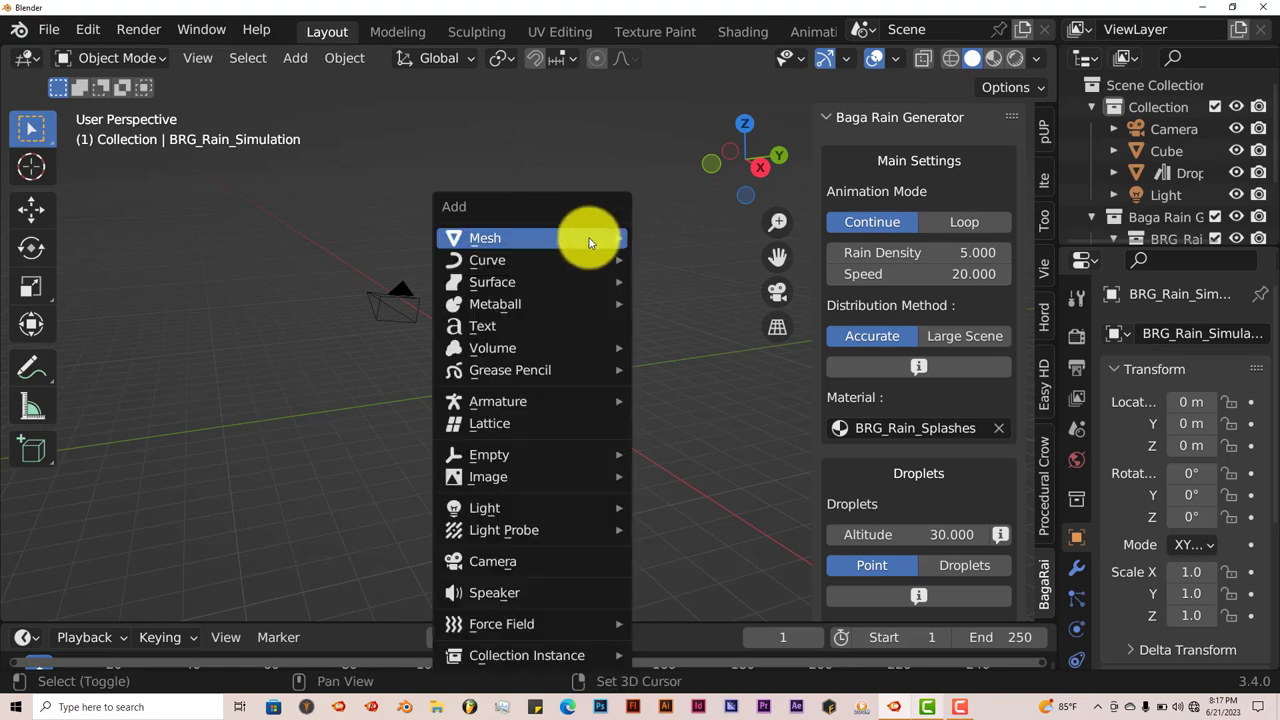
{"action": "mouse_move", "coordinate": [588, 244]}
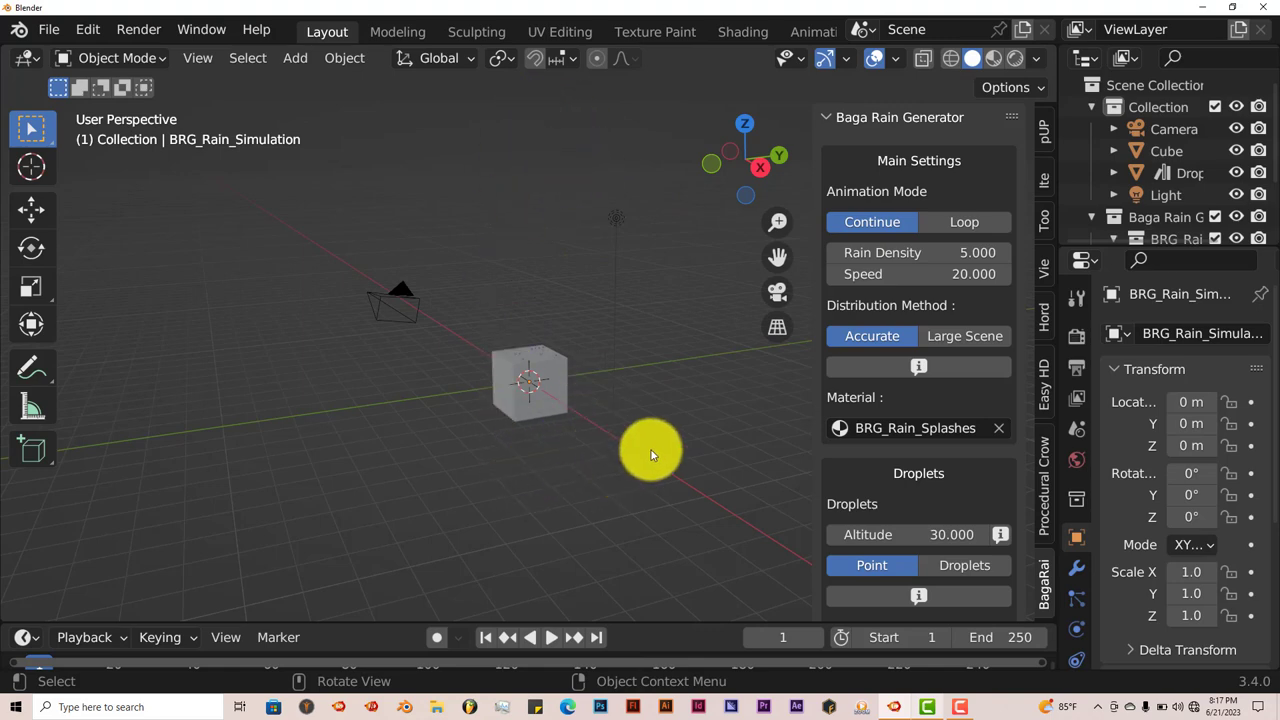
{"action": "scroll", "coordinate": [554, 400], "scroll_direction": "up", "scroll_amount": 5}
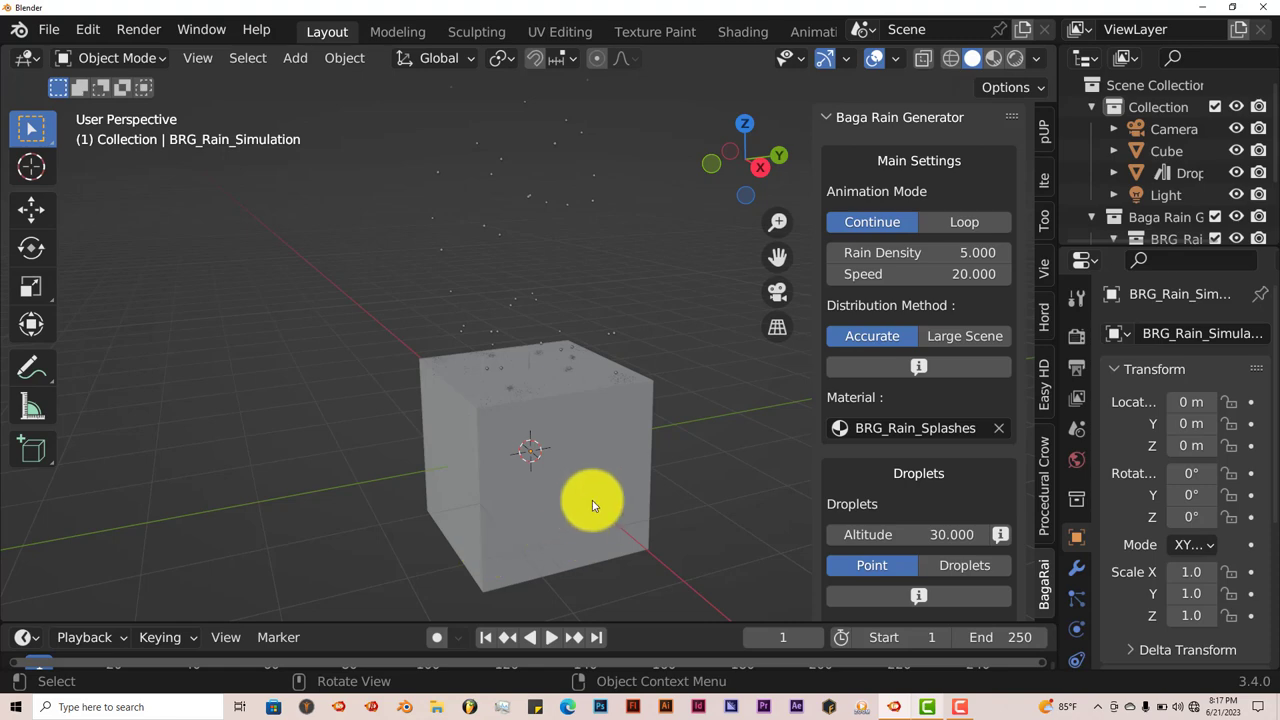
- Select the cube, then play the rain animation, stop it and rewind to frame 1
{"action": "left_click", "coordinate": [598, 455]}
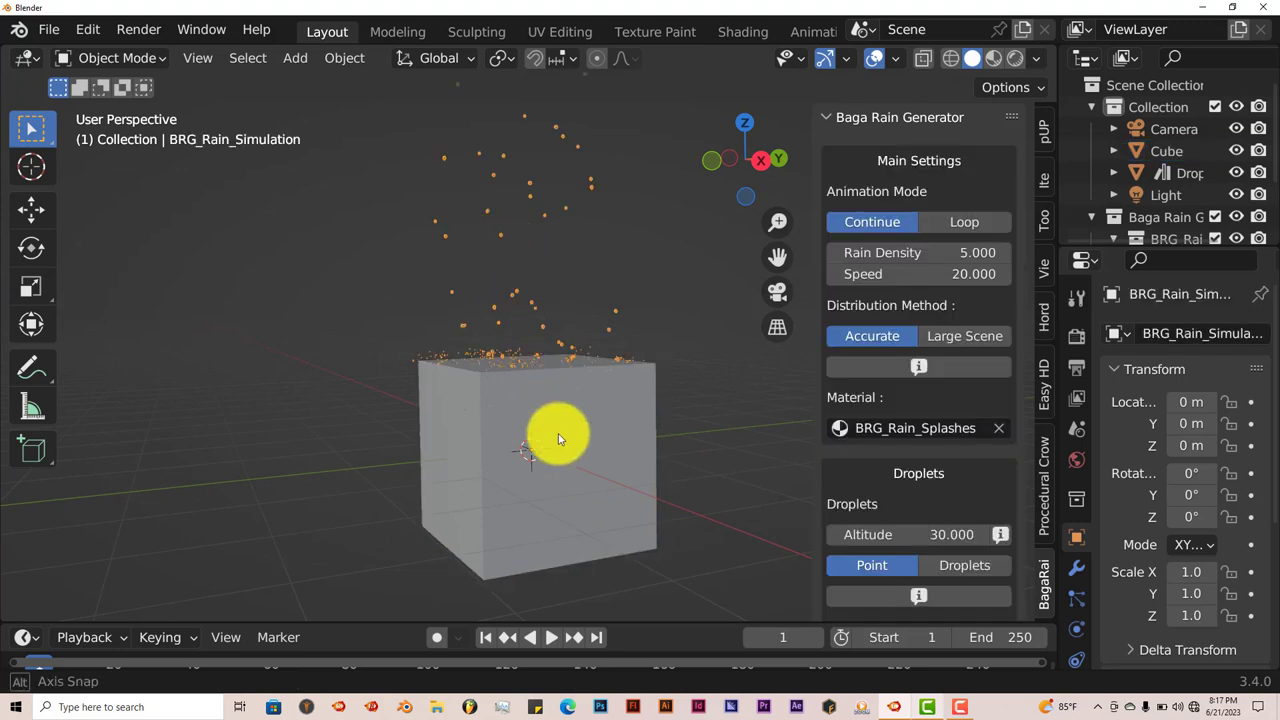
{"action": "middle_click_drag", "start_coordinate": [554, 431], "coordinate": [538, 469]}
{"action": "scroll", "coordinate": [614, 449], "scroll_direction": "up", "scroll_amount": 3}
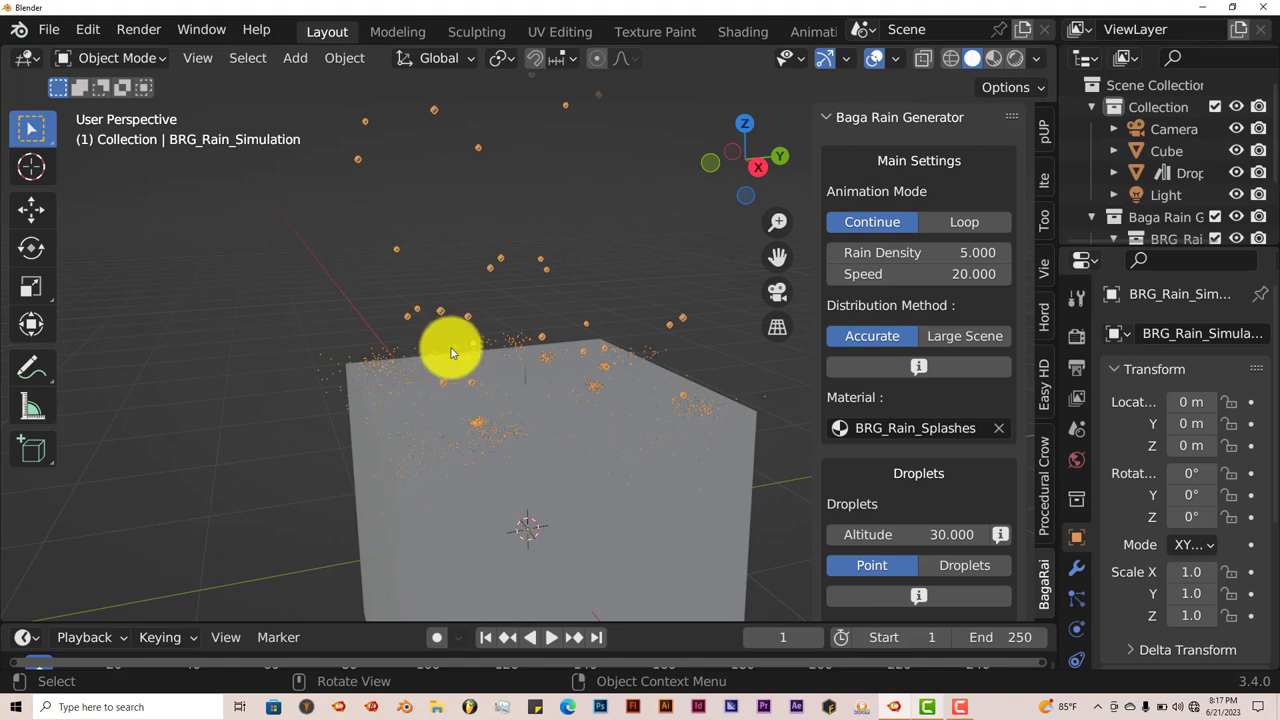
{"action": "left_click", "coordinate": [553, 638]}
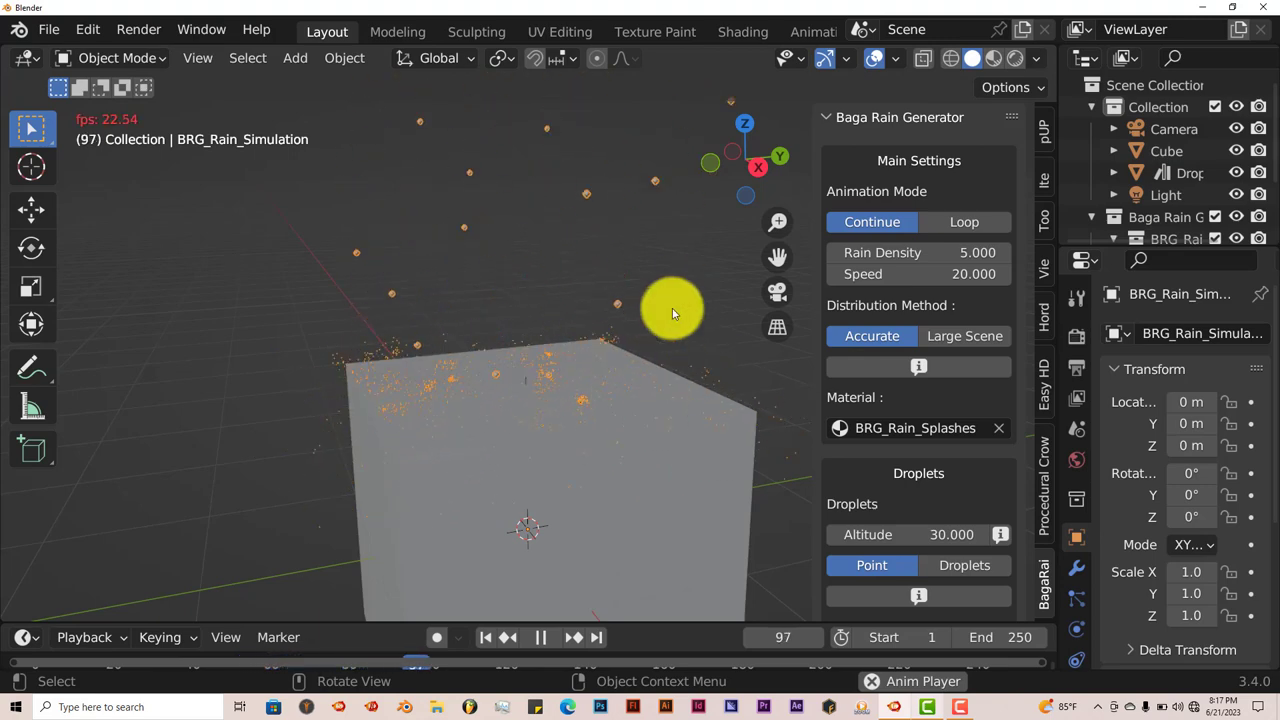
{"action": "left_click", "coordinate": [544, 638]}
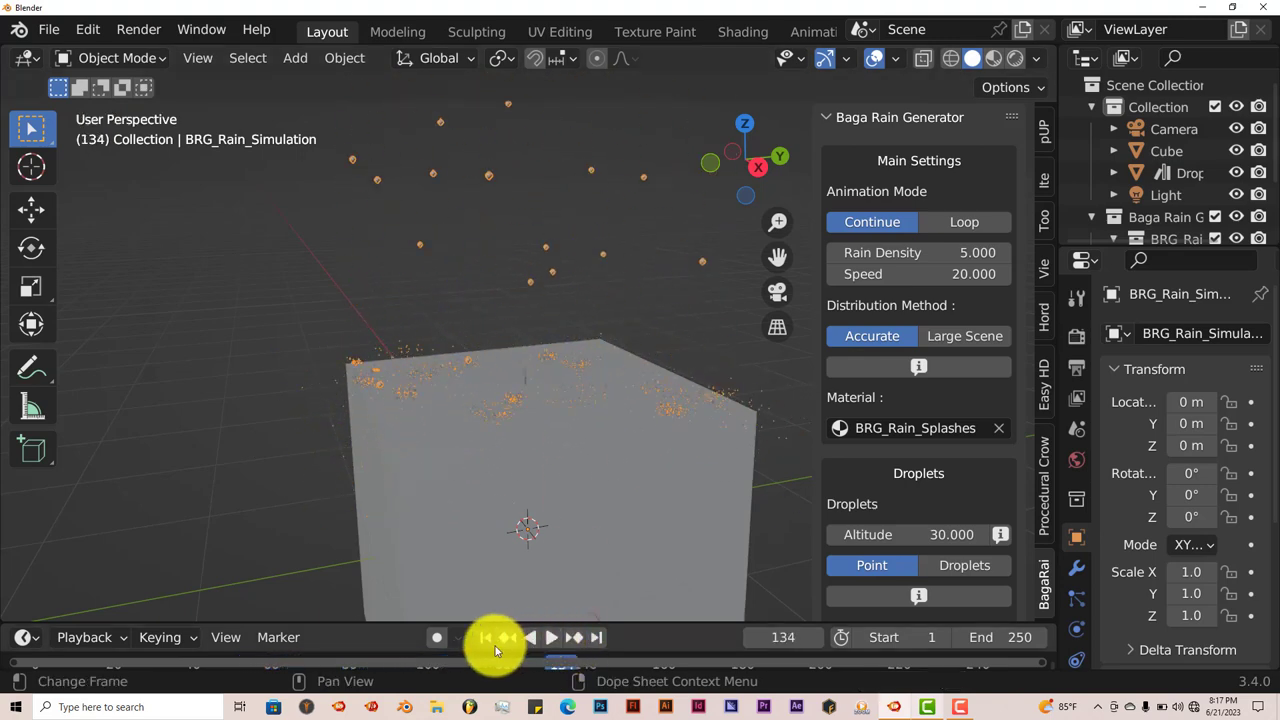
{"action": "left_click", "coordinate": [487, 640]}
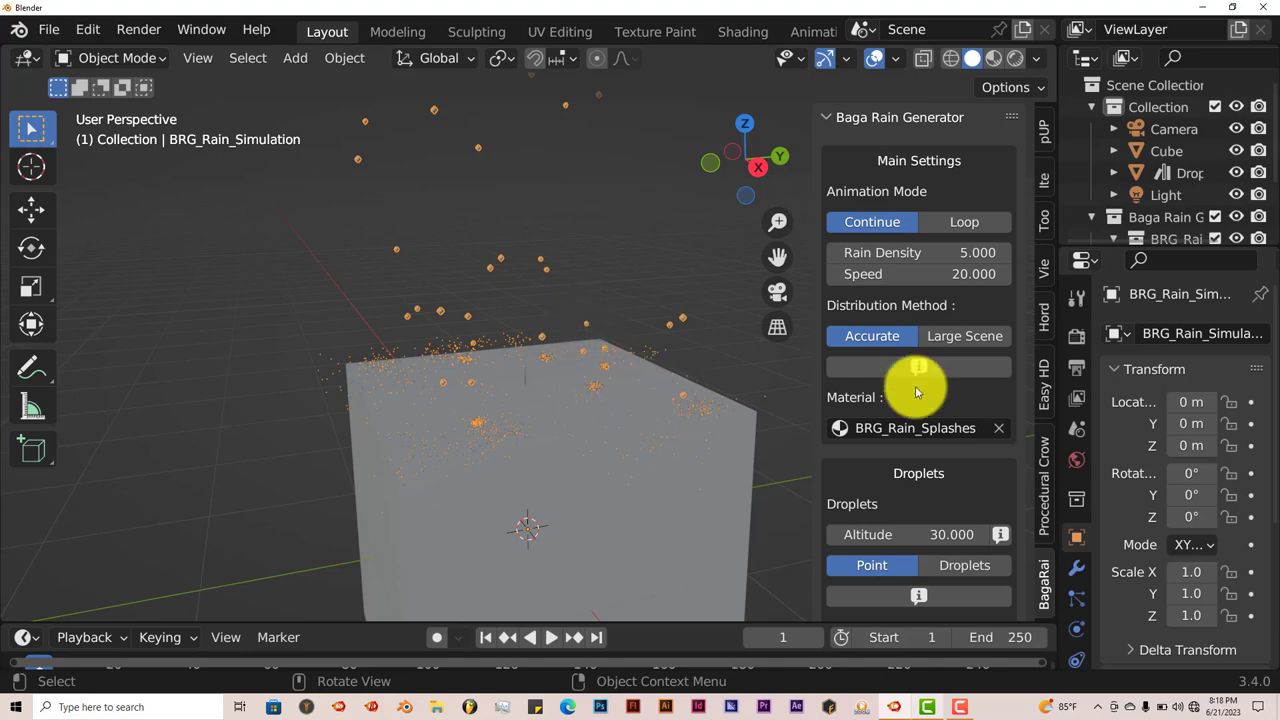
- In Render properties, set Render Engine to Cycles and Device to GPU Compute
{"action": "scroll", "coordinate": [917, 395], "scroll_direction": "down", "scroll_amount": 8}
{"action": "scroll", "coordinate": [774, 424], "scroll_direction": "down", "scroll_amount": 3}
{"action": "scroll", "coordinate": [875, 432], "scroll_direction": "down", "scroll_amount": 5}
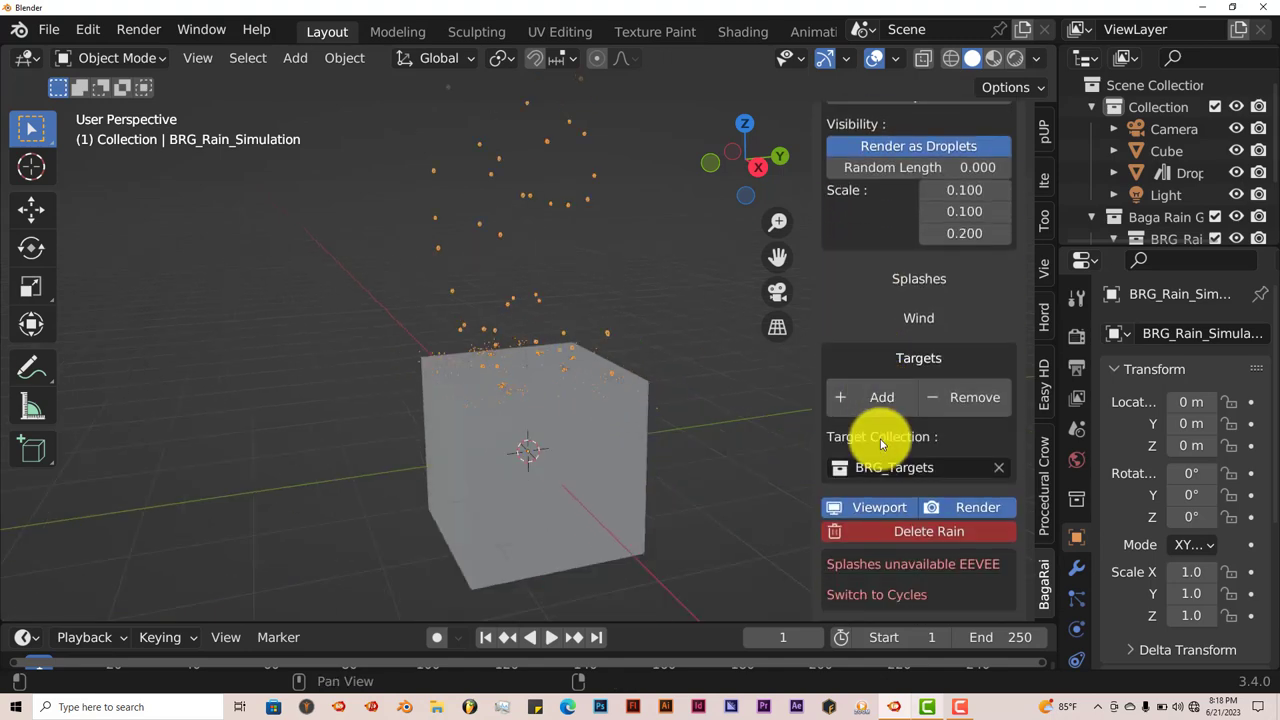
{"action": "left_click", "coordinate": [1076, 338]}
{"action": "left_click", "coordinate": [1219, 335]}
{"action": "left_click", "coordinate": [1182, 404]}
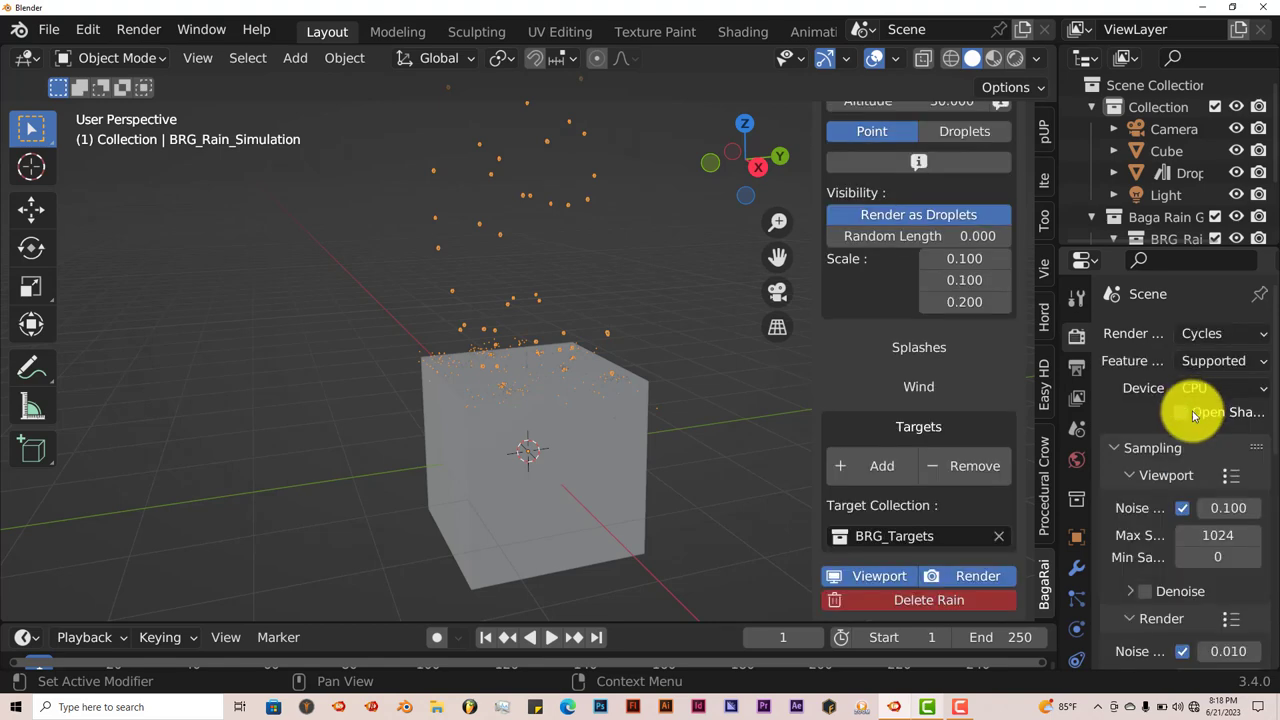
{"action": "left_click", "coordinate": [1202, 391]}
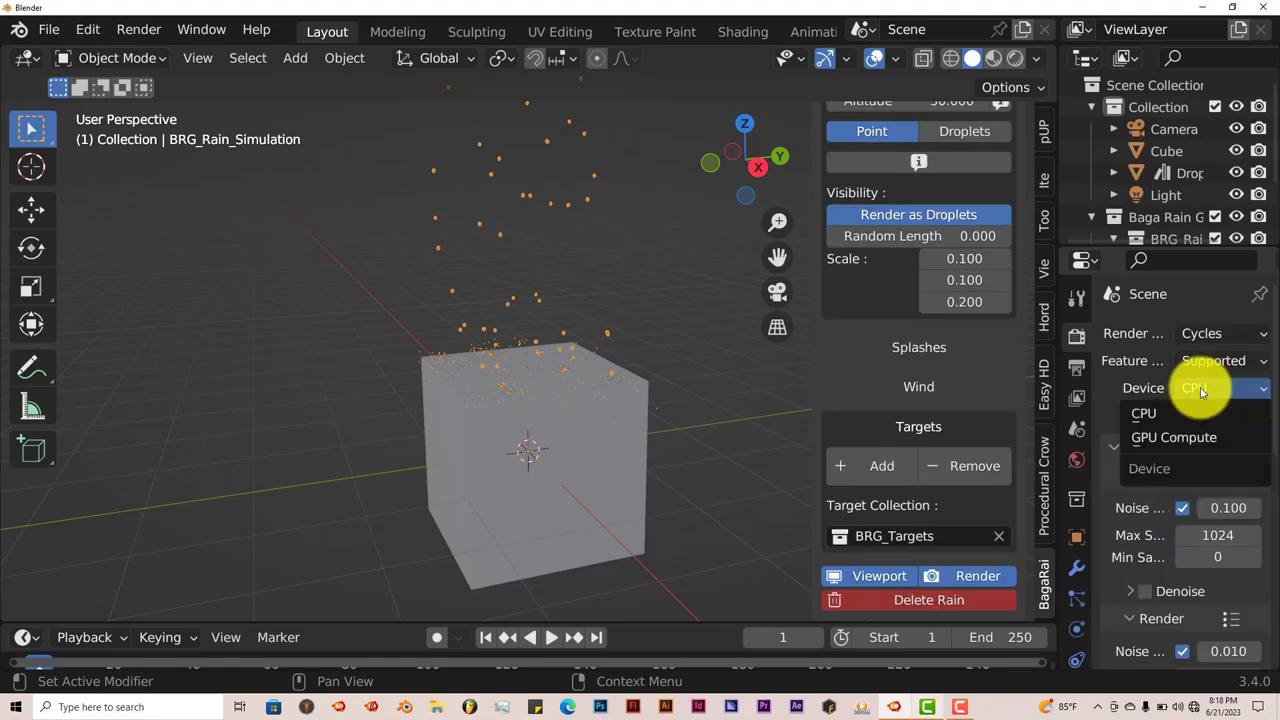
{"action": "left_click", "coordinate": [1203, 436]}
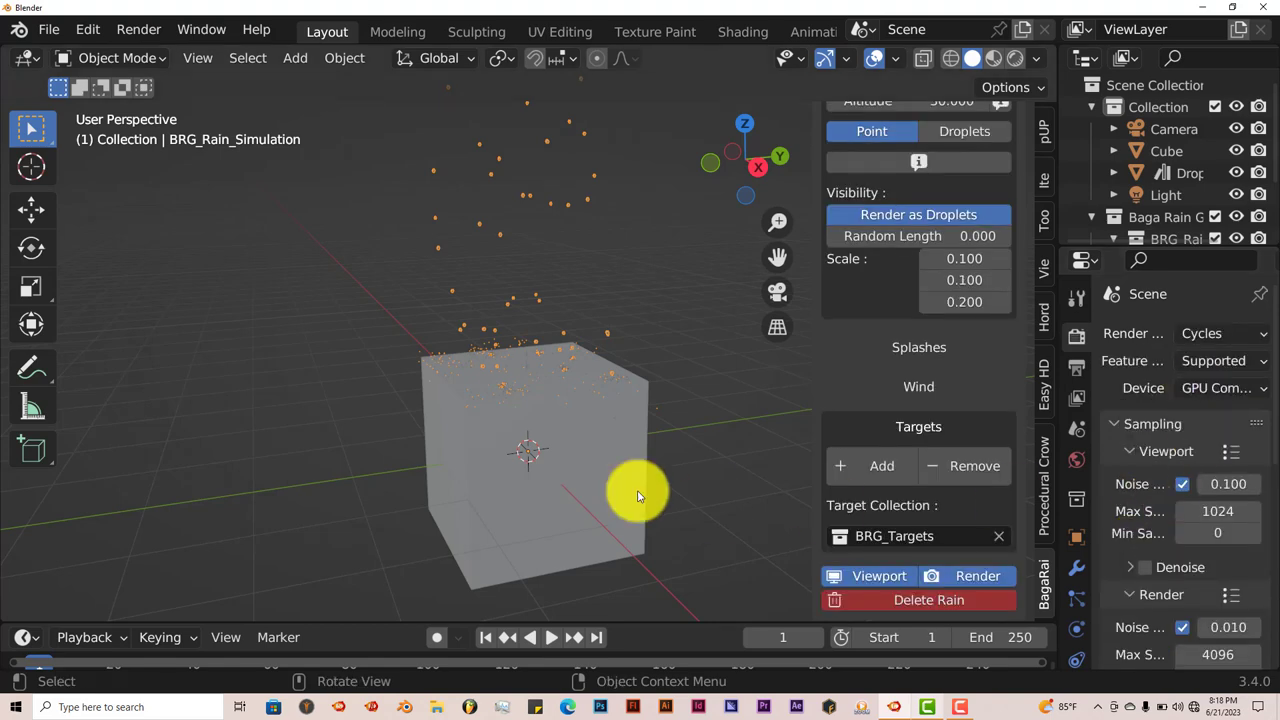
{"action": "scroll", "coordinate": [634, 488], "scroll_direction": "up", "scroll_amount": 3}
{"action": "mouse_move", "coordinate": [632, 486]}
{"action": "middle_mouse_down"}
{"action": "mouse_move", "coordinate": [683, 460]}
{"action": "mouse_move", "coordinate": [638, 498]}
{"action": "middle_mouse_up"}
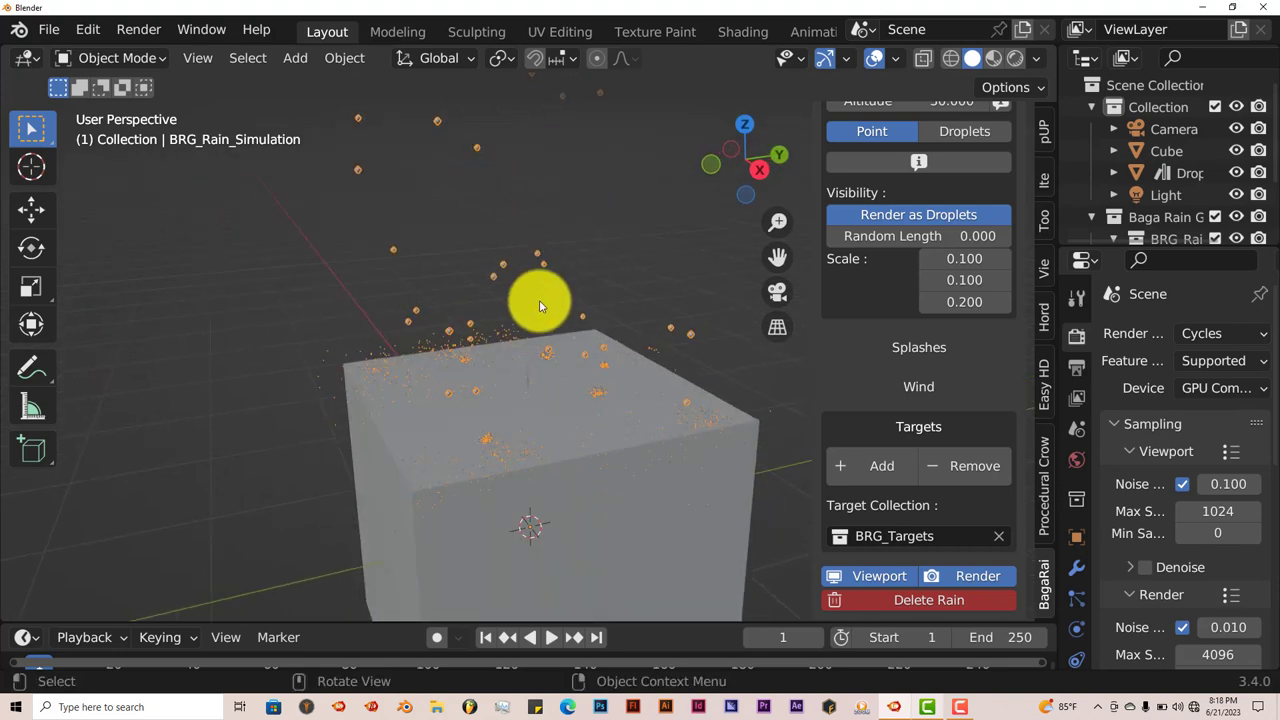
{"action": "scroll", "coordinate": [525, 325], "scroll_direction": "down", "scroll_amount": 3}
{"action": "middle_click_drag", "start_coordinate": [526, 330], "coordinate": [550, 319]}
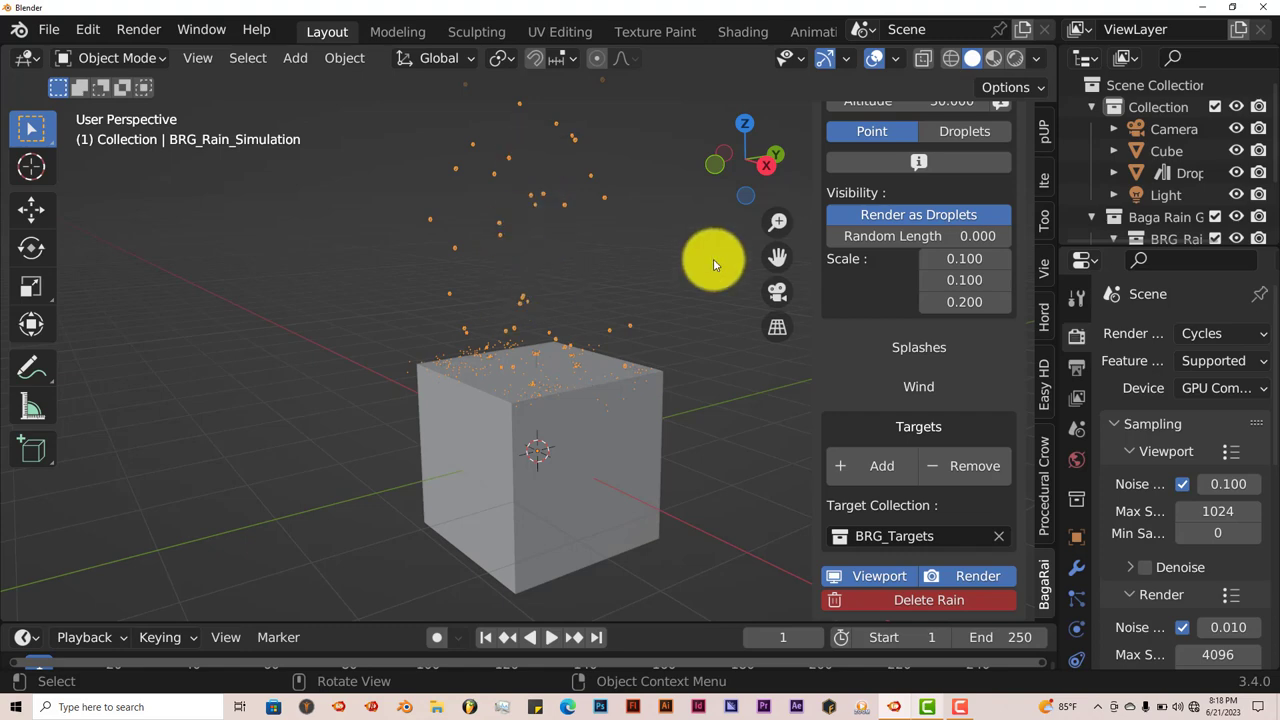
{"action": "left_click_drag", "start_coordinate": [777, 257], "coordinate": [792, 299]}
{"action": "scroll", "coordinate": [543, 360], "scroll_direction": "up", "scroll_amount": 8}
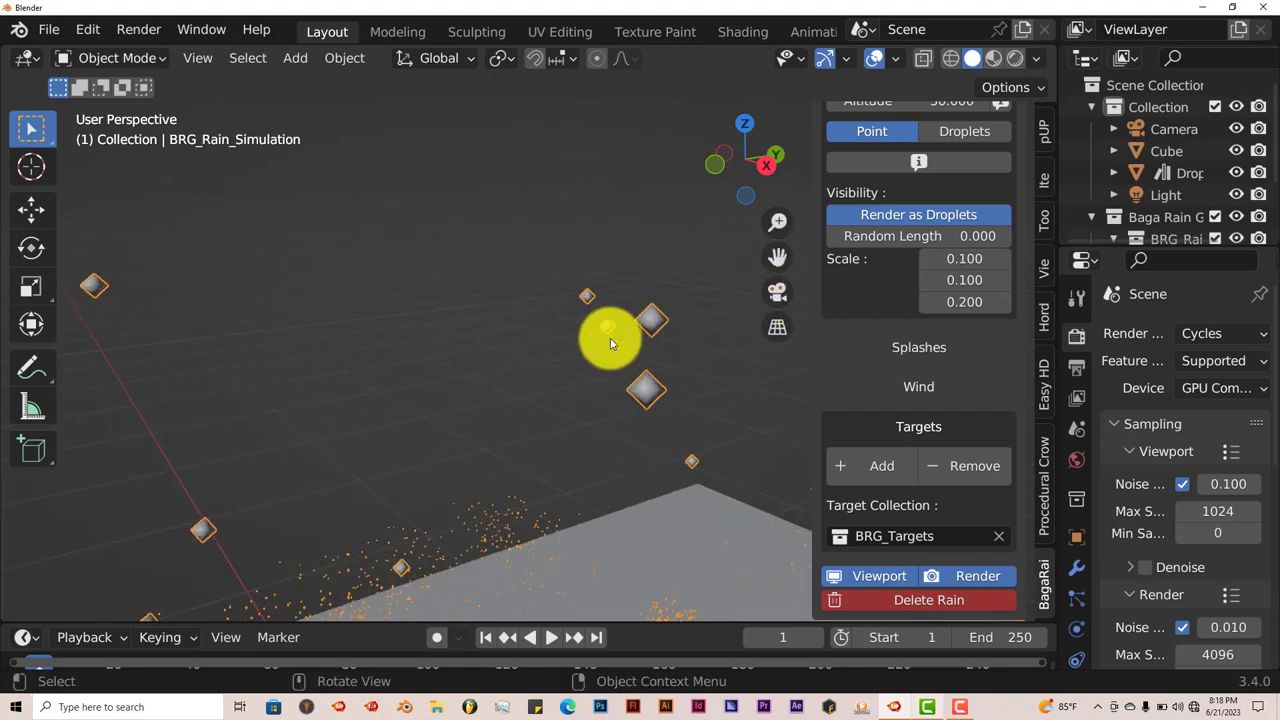
{"action": "middle_click_drag", "start_coordinate": [659, 378], "coordinate": [626, 362]}
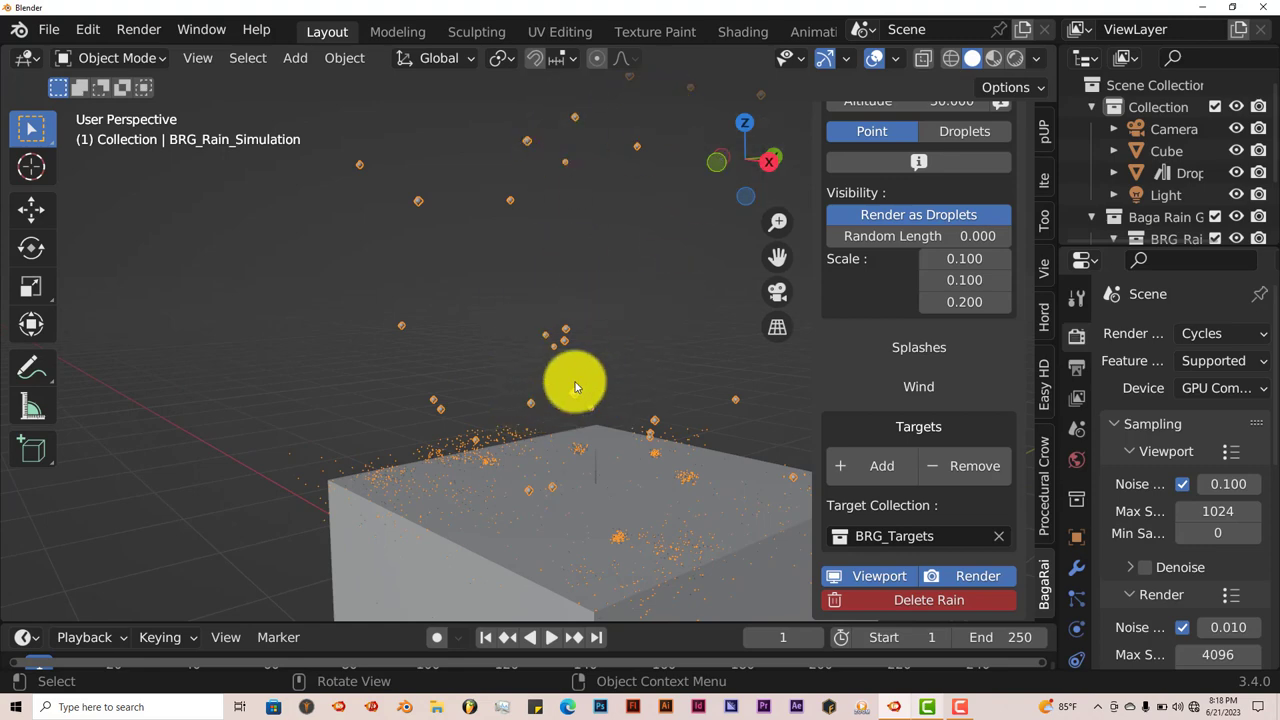
{"action": "scroll", "coordinate": [575, 387], "scroll_direction": "down", "scroll_amount": 2}
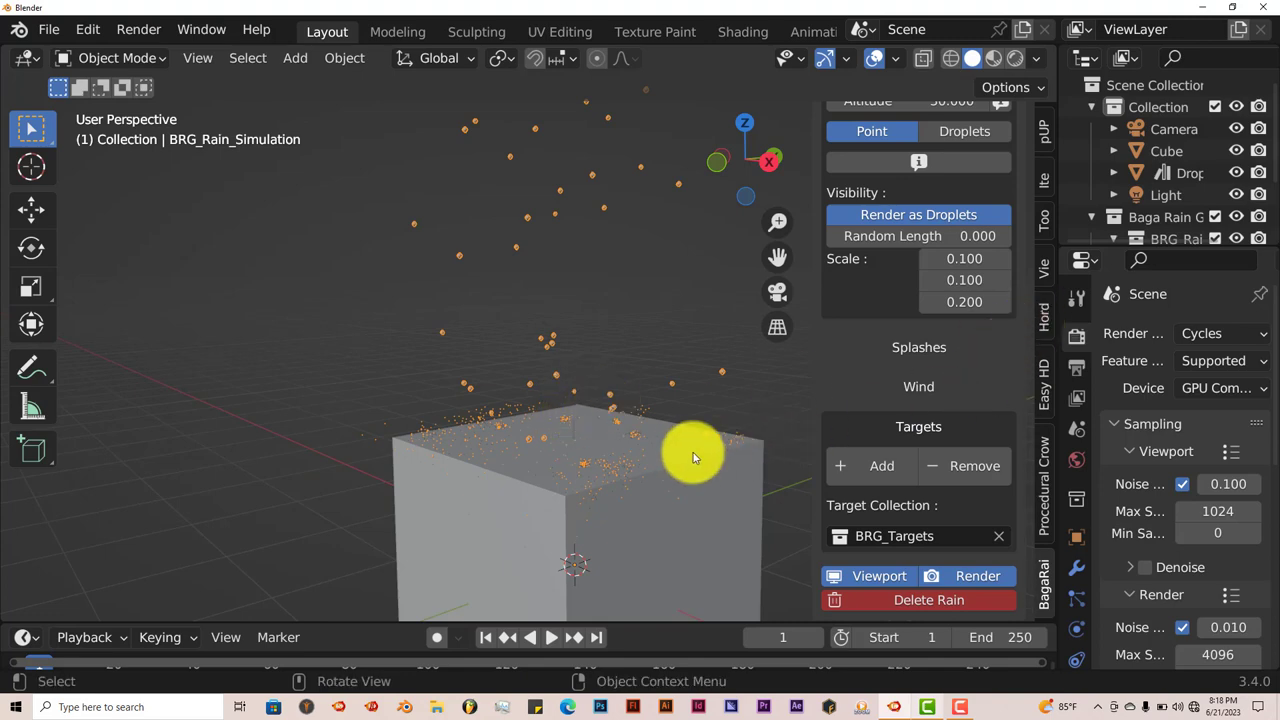
- Set the rain's Rain Density to 10 and Speed to 40
{"action": "scroll", "coordinate": [934, 376], "scroll_direction": "up", "scroll_amount": 3}
{"action": "scroll", "coordinate": [934, 376], "scroll_direction": "up", "scroll_amount": 1}
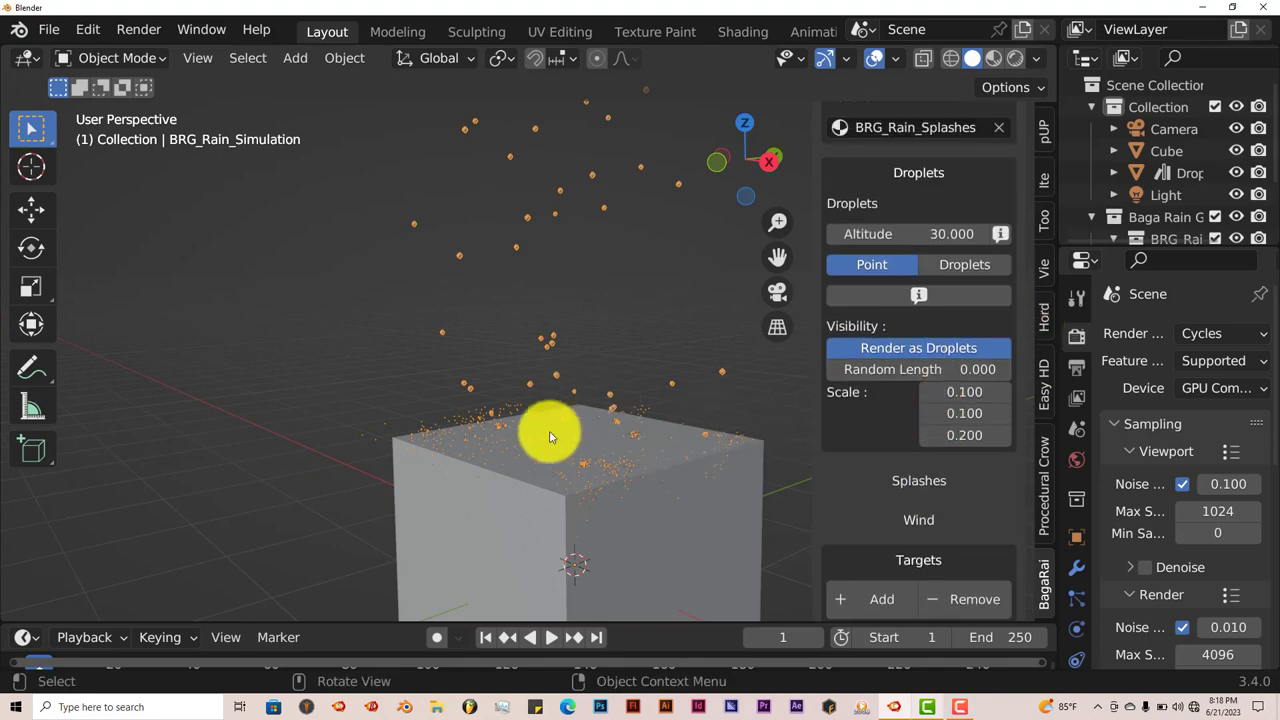
{"action": "scroll", "coordinate": [846, 460], "scroll_direction": "up", "scroll_amount": 7}
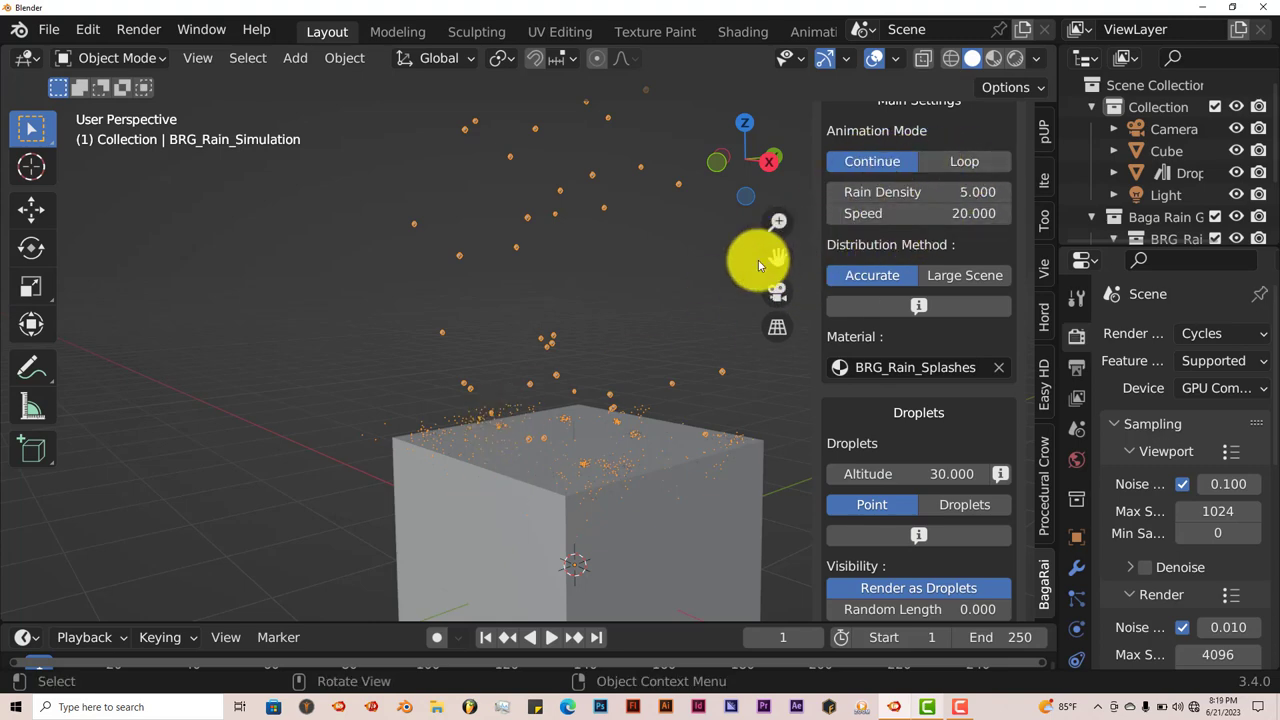
{"action": "left_click_drag", "start_coordinate": [771, 251], "coordinate": [723, 243]}
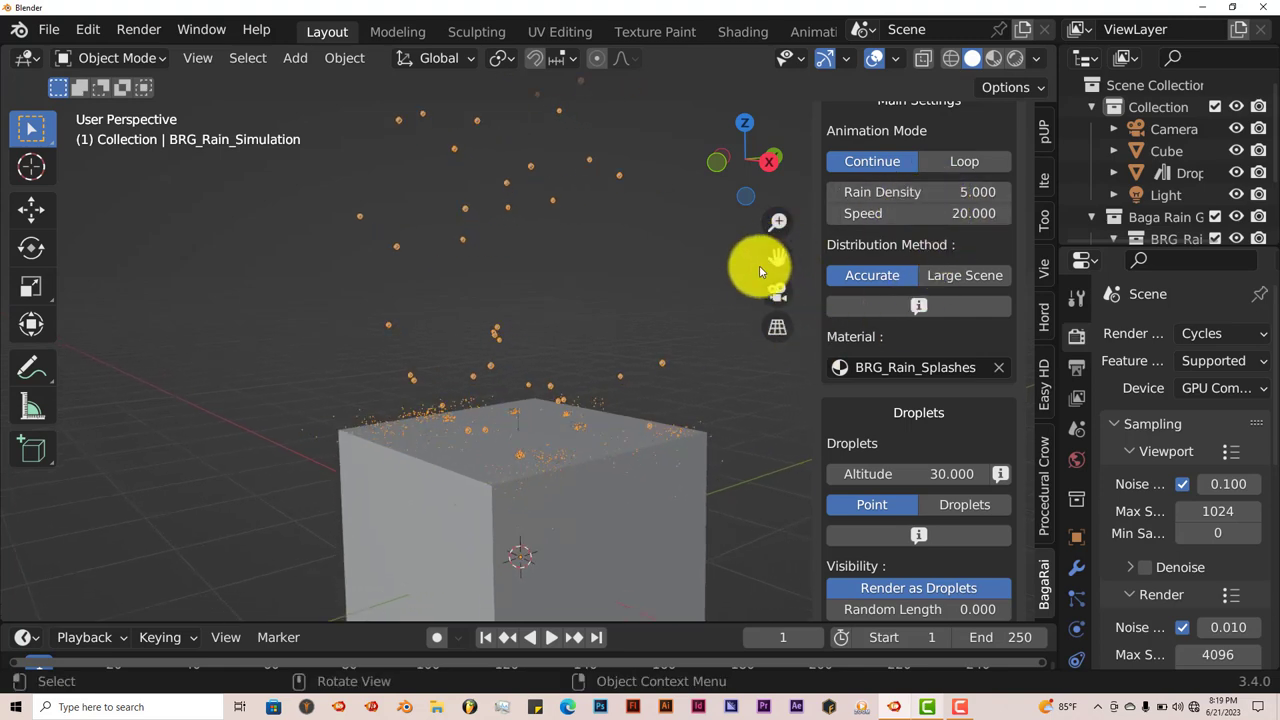
{"action": "left_click", "coordinate": [915, 192]}
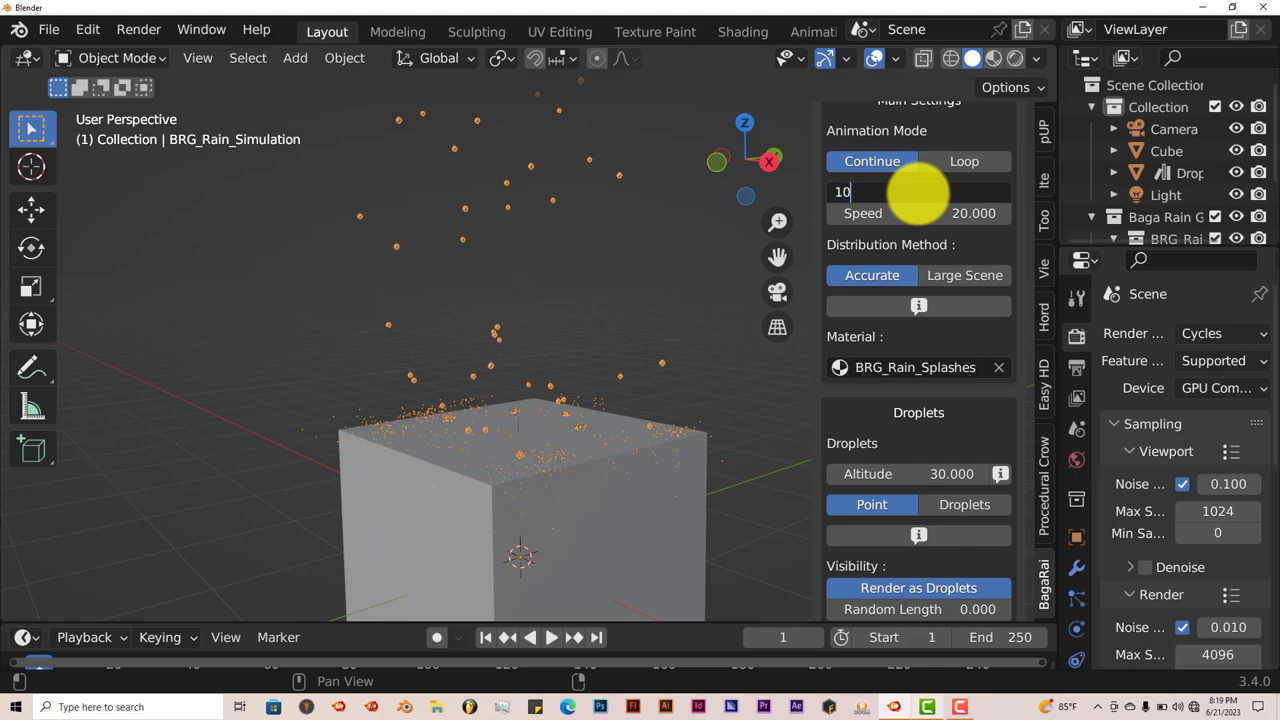
{"action": "type", "text": "10"}
{"action": "key", "text": "Return"}
{"action": "left_click", "coordinate": [918, 212]}
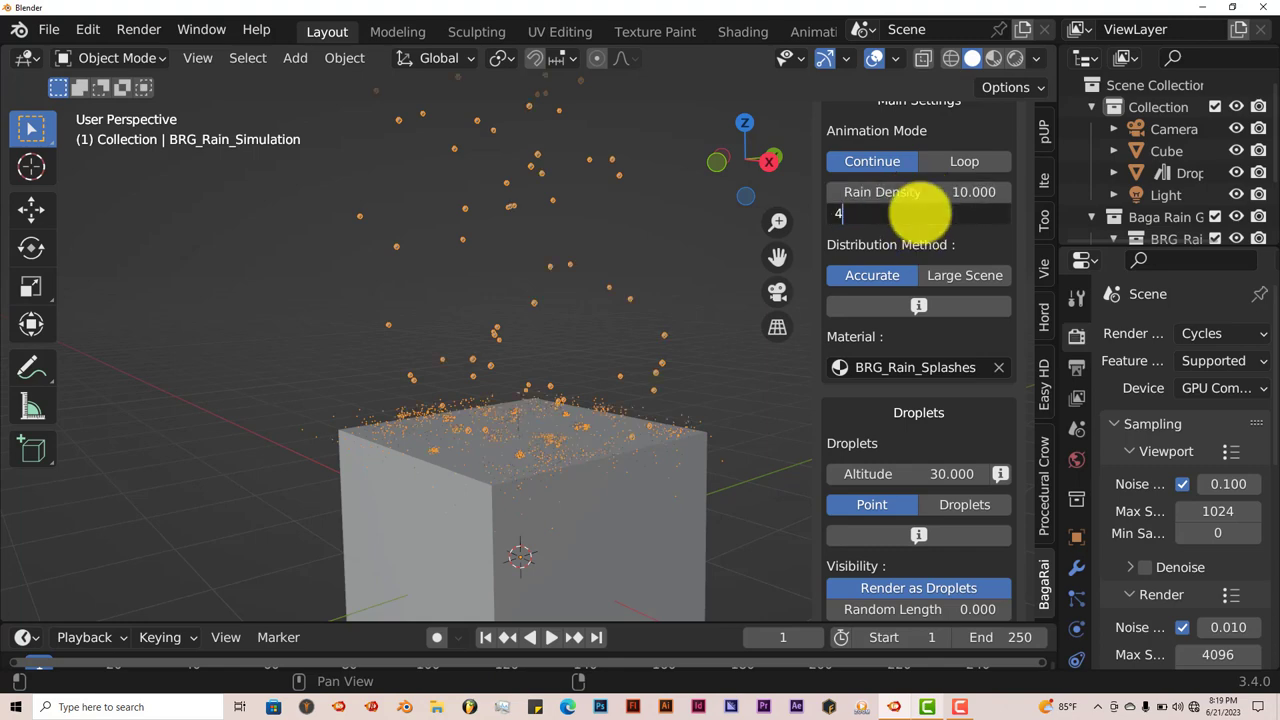
{"action": "type", "text": "40"}
{"action": "key", "text": "Return"}
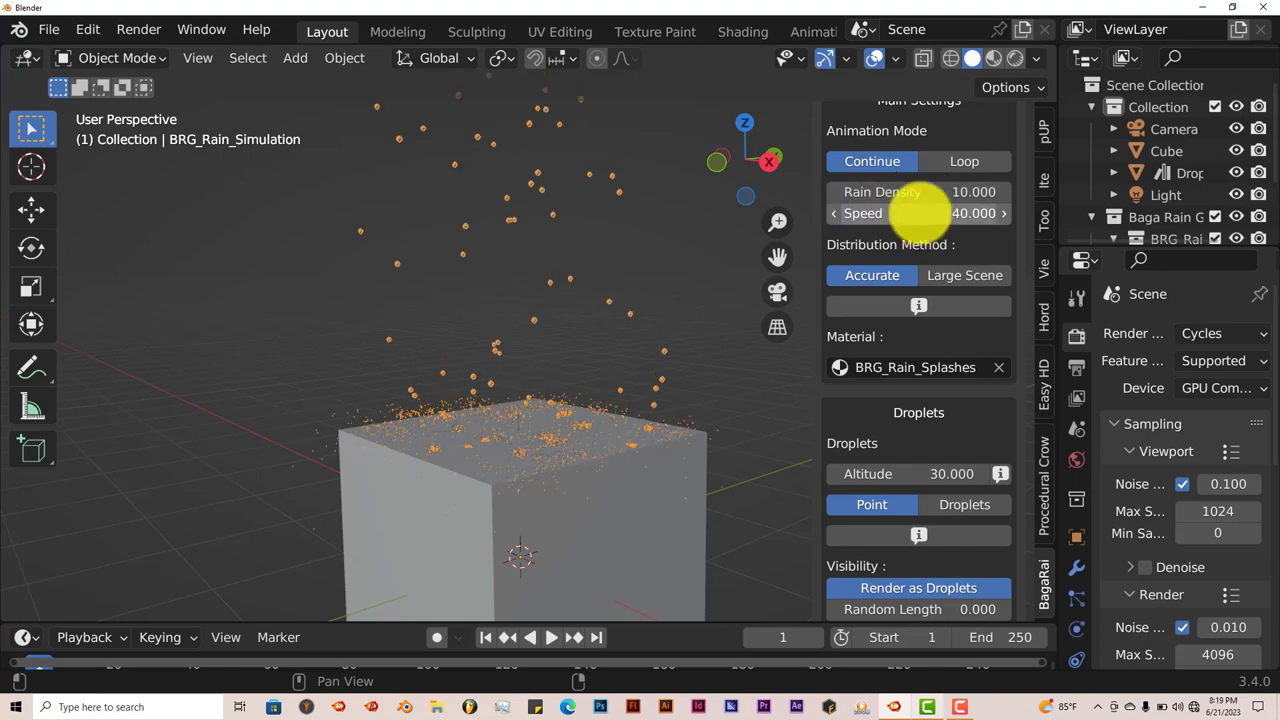
- Play the heavier rain animation, stop it, and rewind to frame 1
{"action": "left_click", "coordinate": [555, 638]}
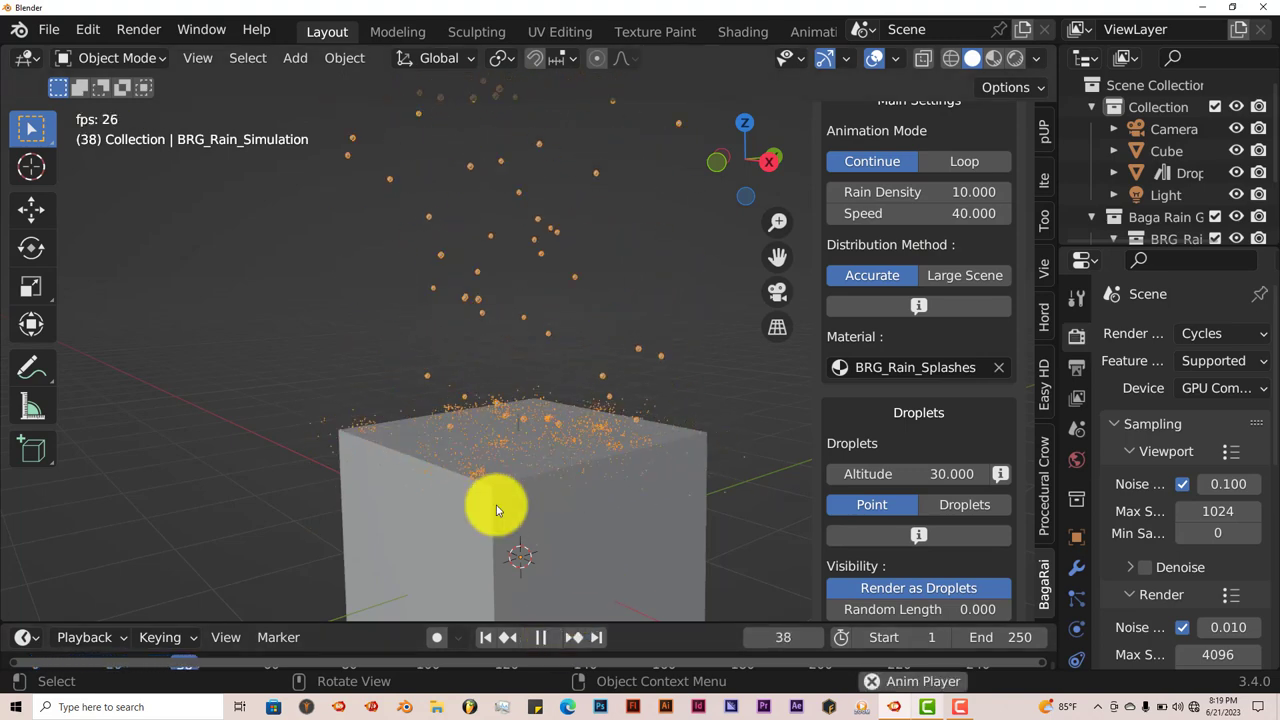
{"action": "left_click", "coordinate": [541, 637]}
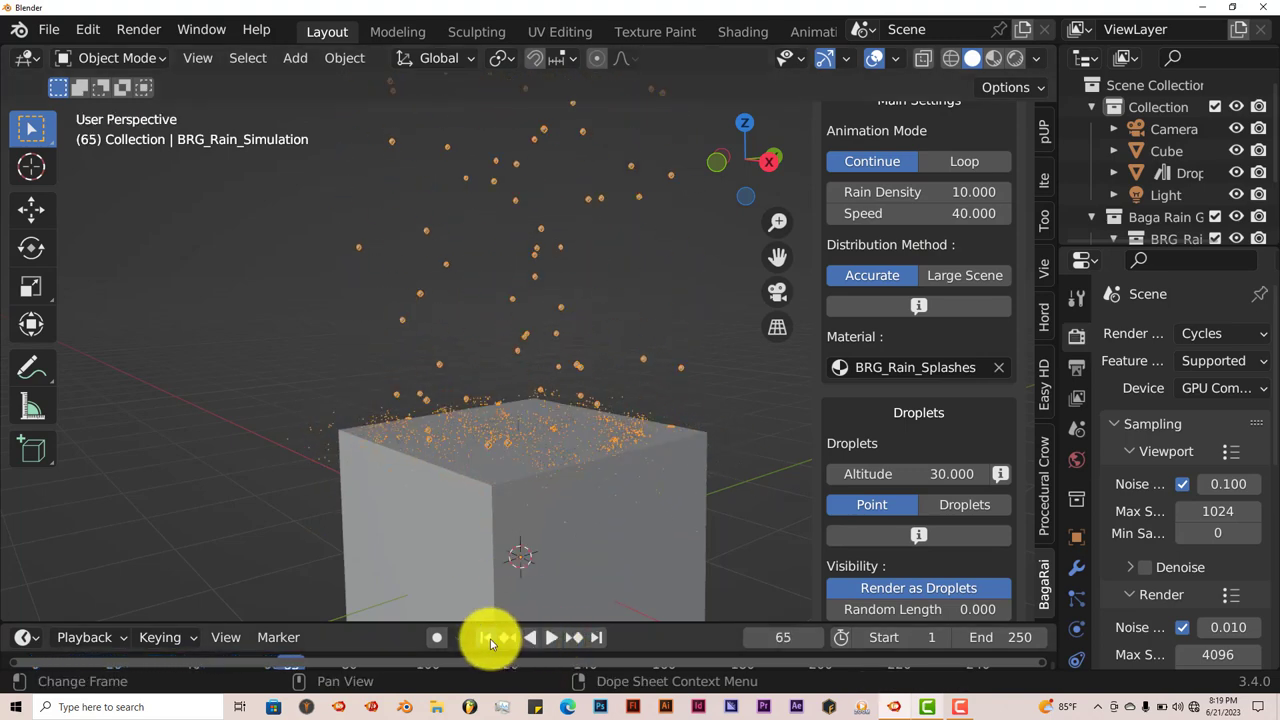
{"action": "left_click", "coordinate": [486, 637]}
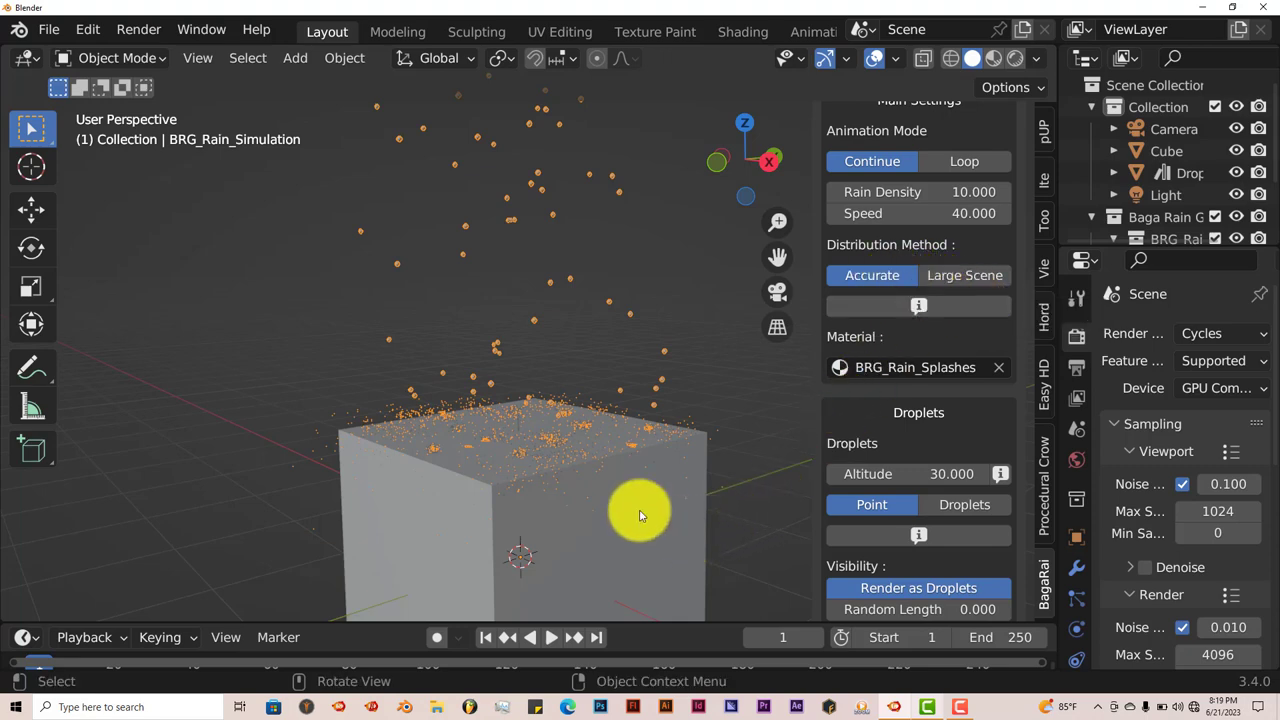
- Zoom out so the whole cube and the falling rain droplets are visible
{"action": "scroll", "coordinate": [582, 491], "scroll_direction": "down", "scroll_amount": 5}
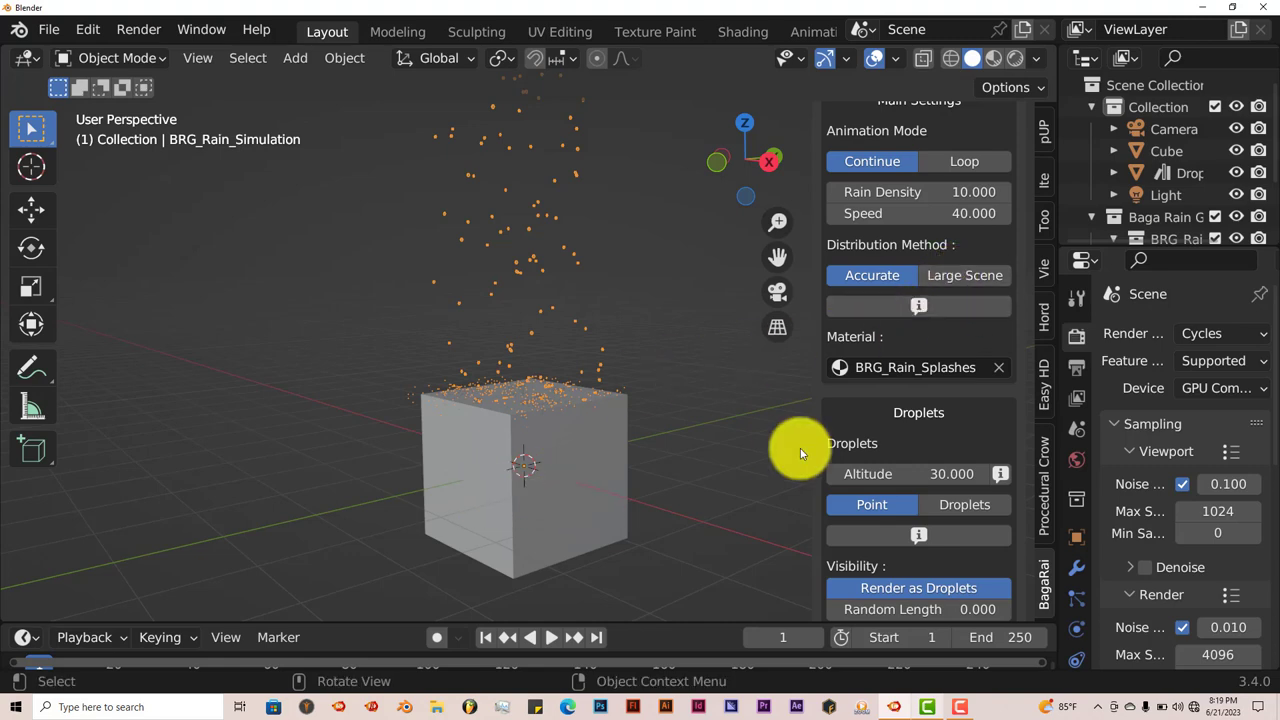
{"action": "scroll", "coordinate": [884, 495], "scroll_direction": "up", "scroll_amount": 1}
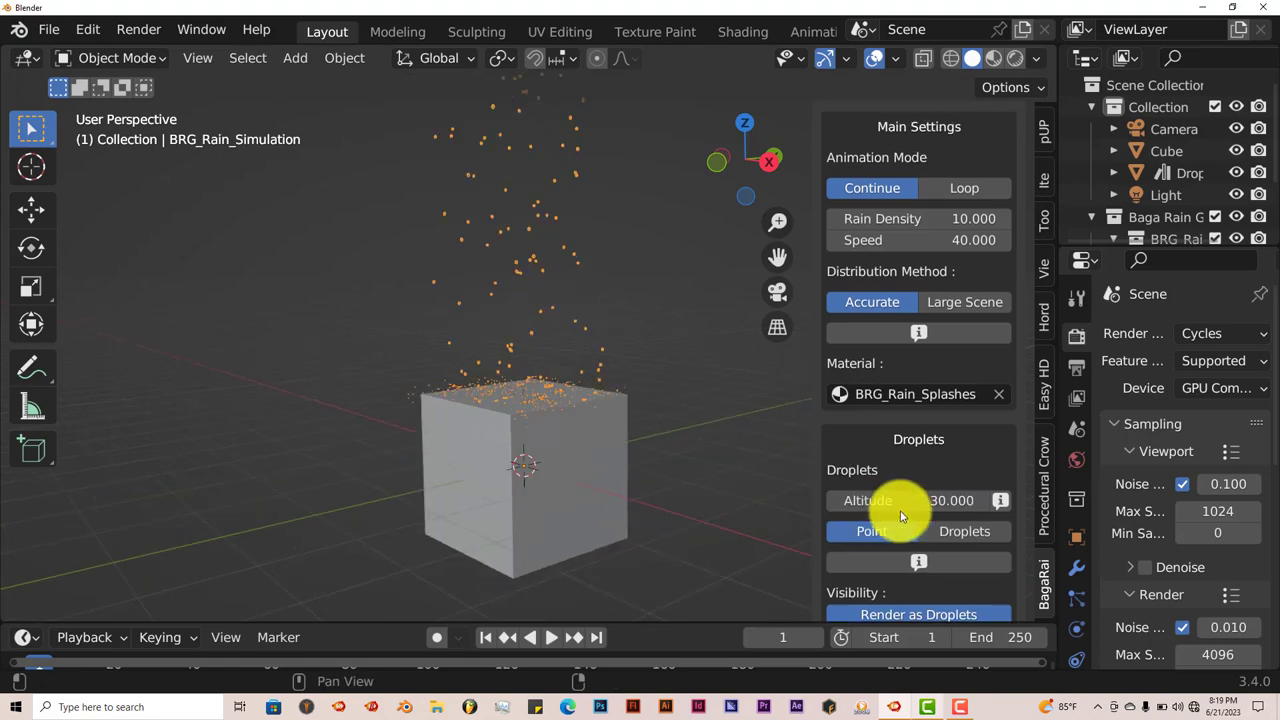
{"action": "scroll", "coordinate": [890, 510], "scroll_direction": "down", "scroll_amount": 3}
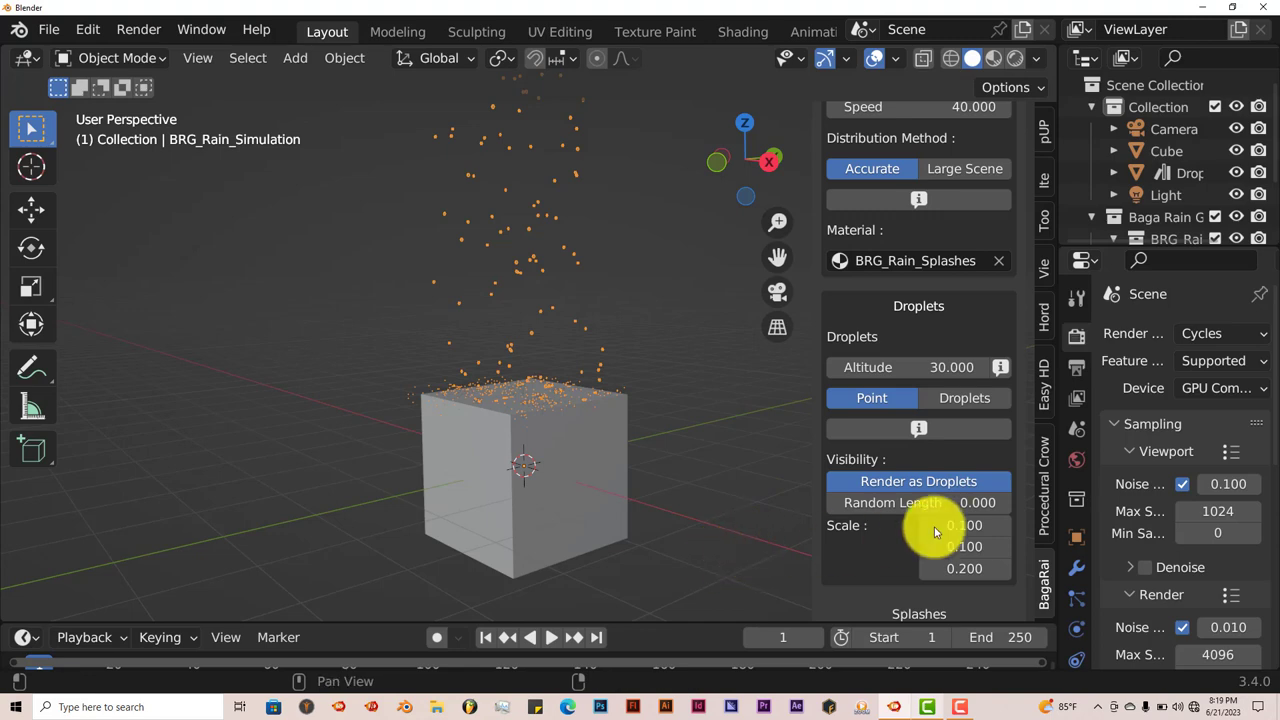
{"action": "middle_click_drag", "start_coordinate": [660, 543], "coordinate": [695, 527]}
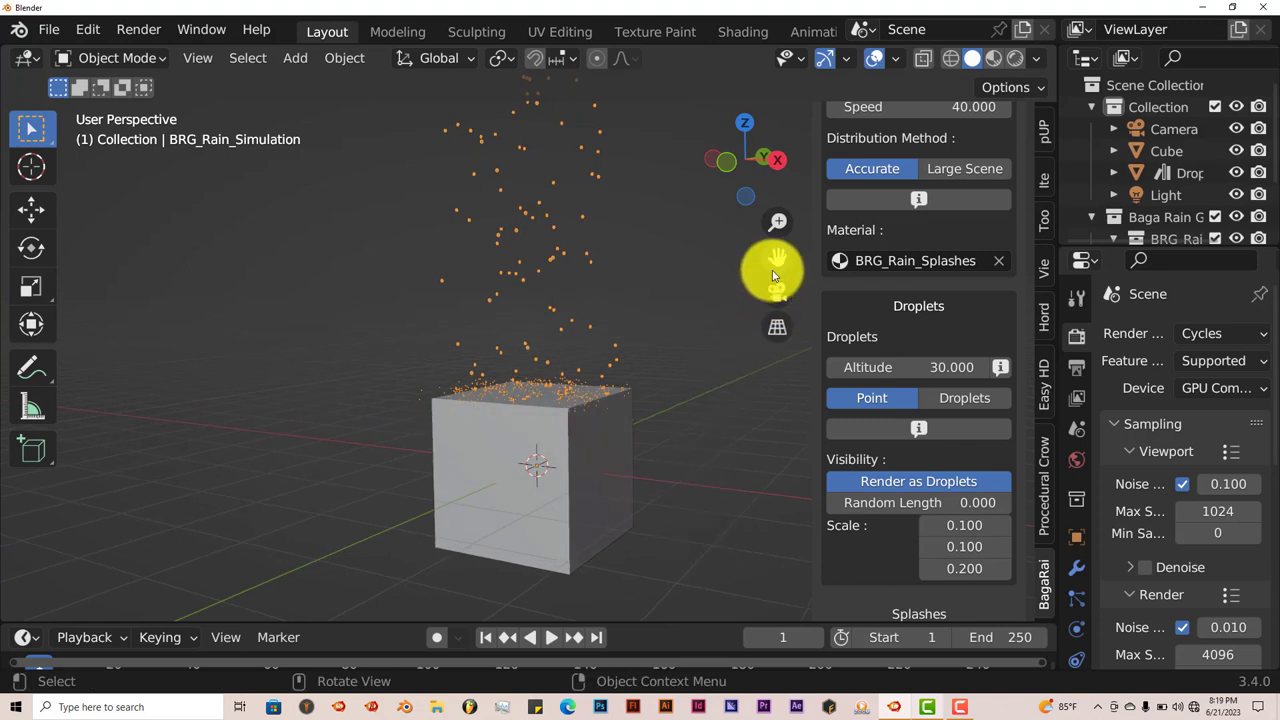
{"action": "left_click_drag", "start_coordinate": [771, 268], "coordinate": [623, 346]}
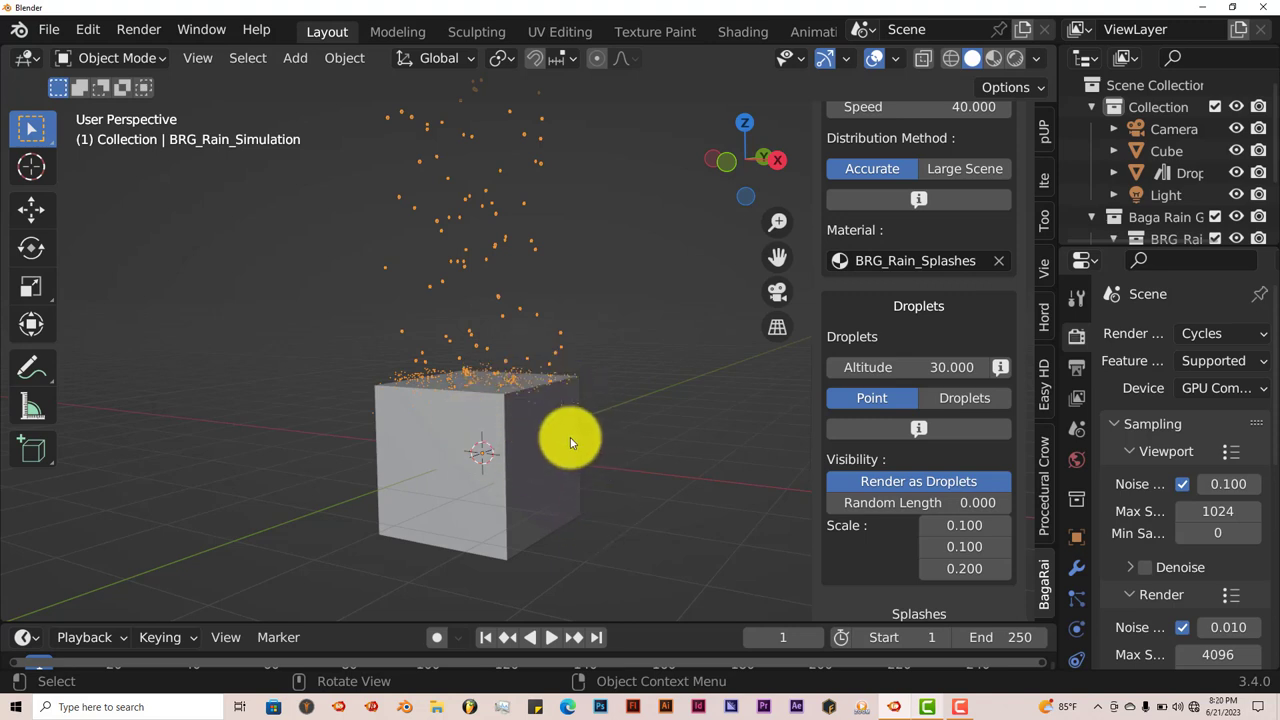
{"action": "mouse_move", "coordinate": [571, 443]}
{"action": "middle_mouse_down"}
{"action": "mouse_move", "coordinate": [601, 434]}
{"action": "mouse_move", "coordinate": [586, 443]}
{"action": "middle_mouse_up"}
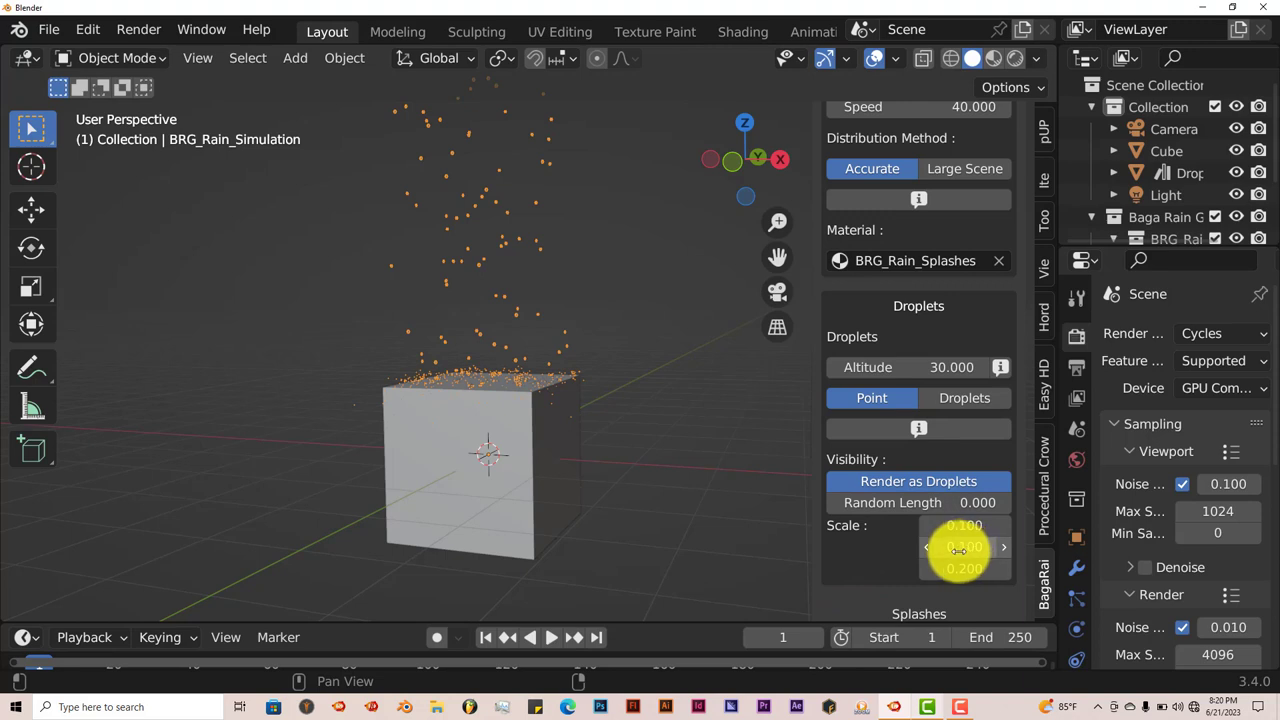
{"action": "scroll", "coordinate": [940, 550], "scroll_direction": "down", "scroll_amount": 2}
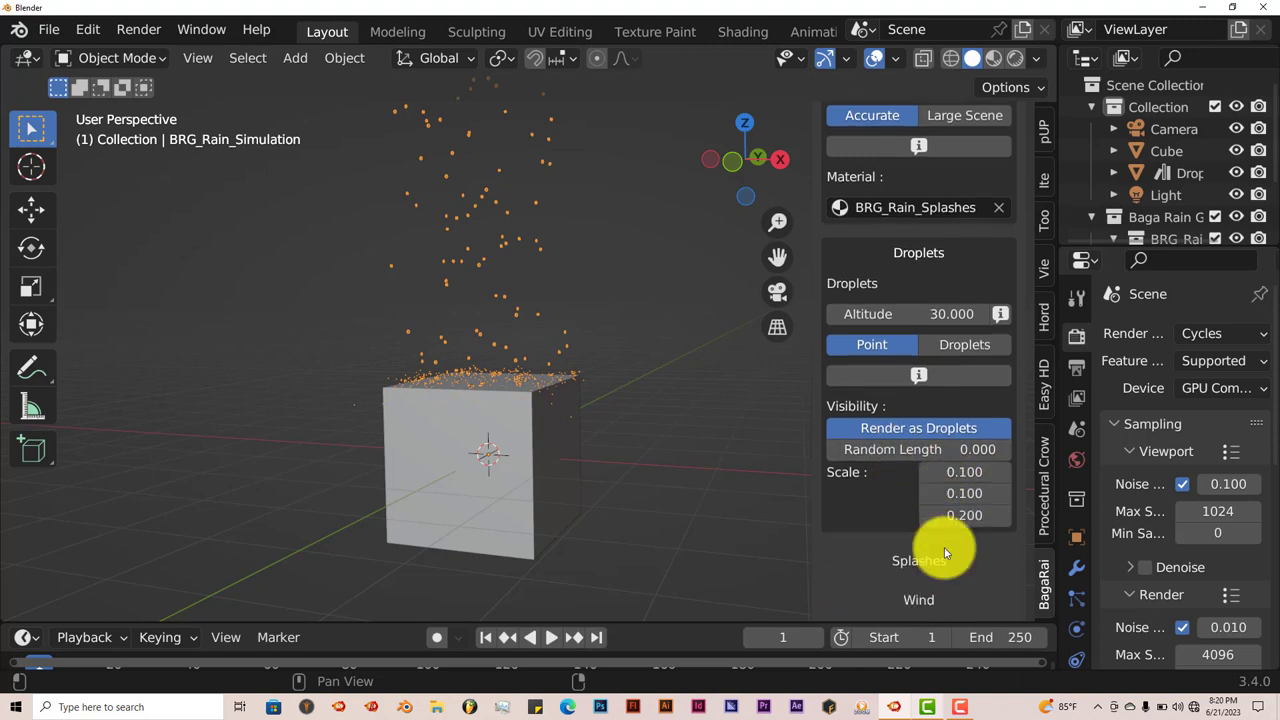
{"action": "scroll", "coordinate": [944, 549], "scroll_direction": "down", "scroll_amount": 4}
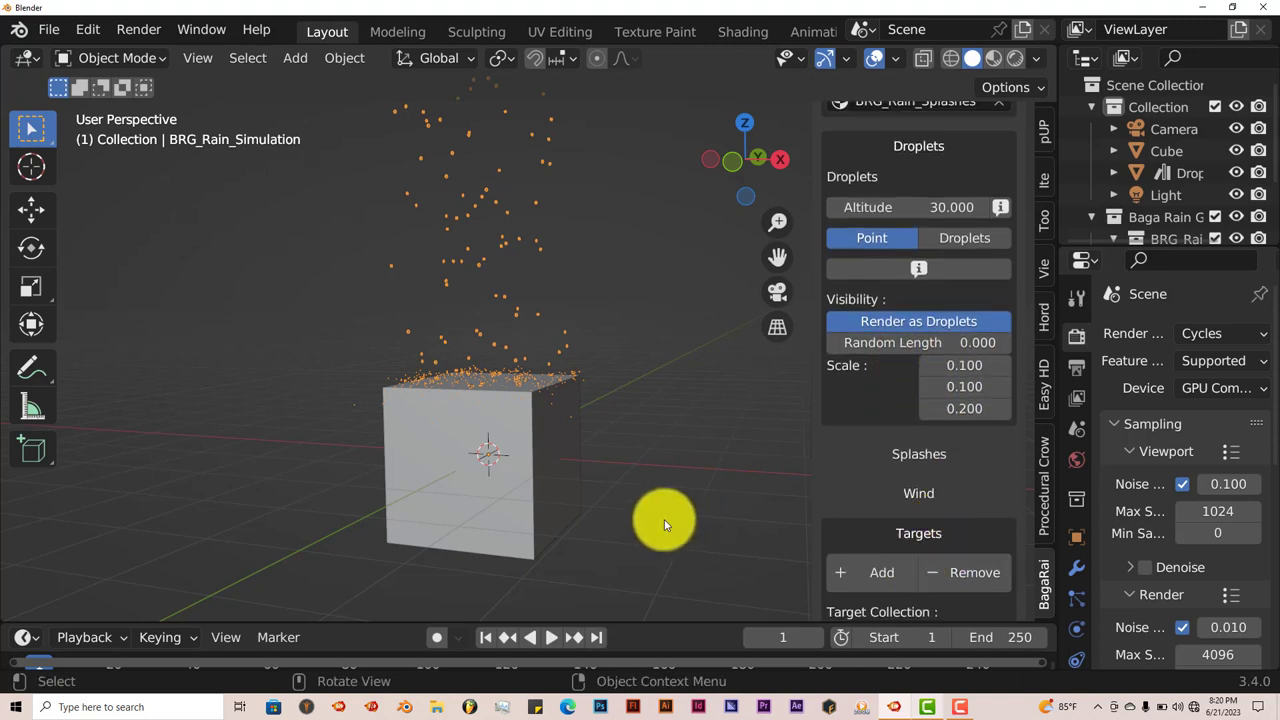
- Expand the Wind settings and set the wind Angle to 45
{"action": "middle_click_drag", "start_coordinate": [666, 524], "coordinate": [671, 517]}
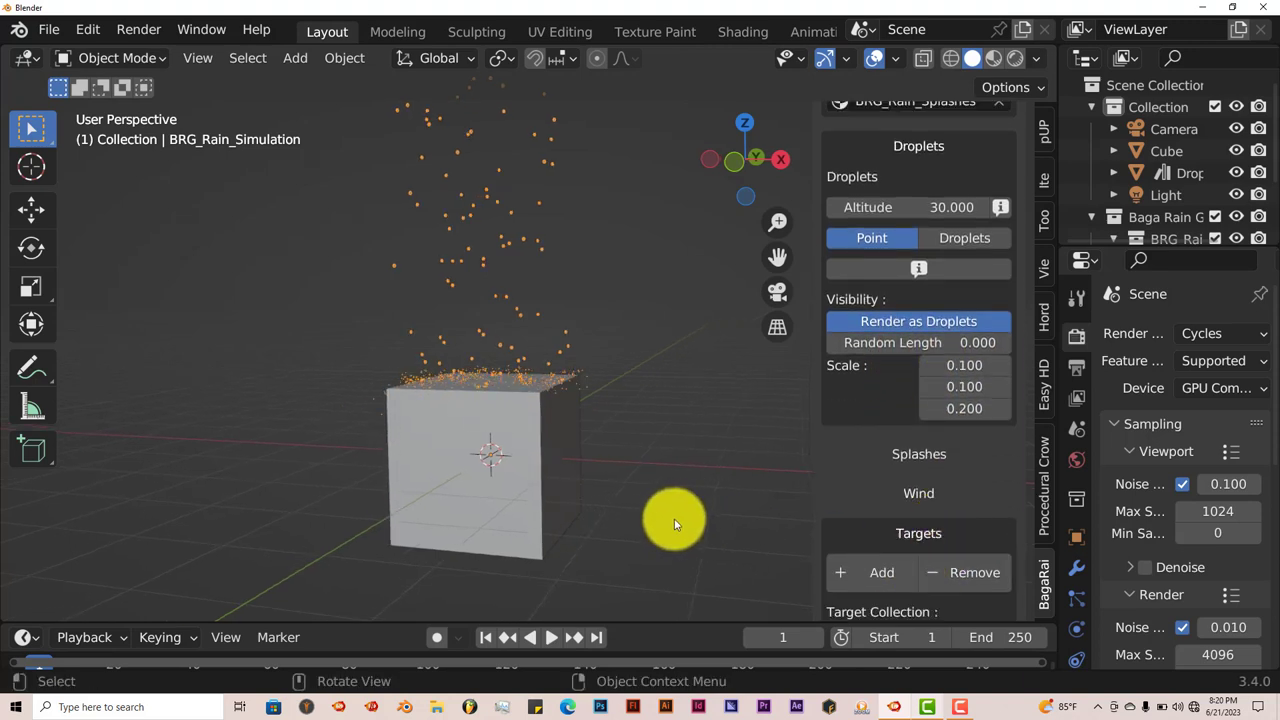
{"action": "left_click", "coordinate": [916, 494]}
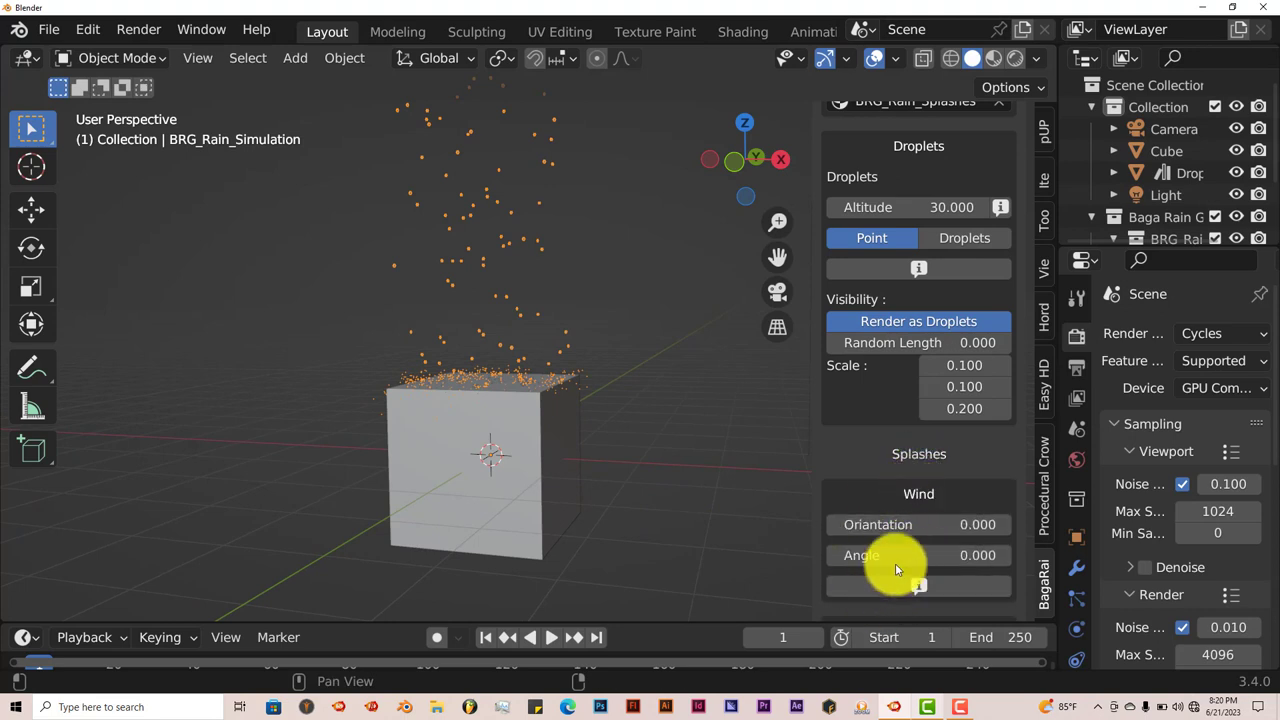
{"action": "left_click", "coordinate": [946, 556]}
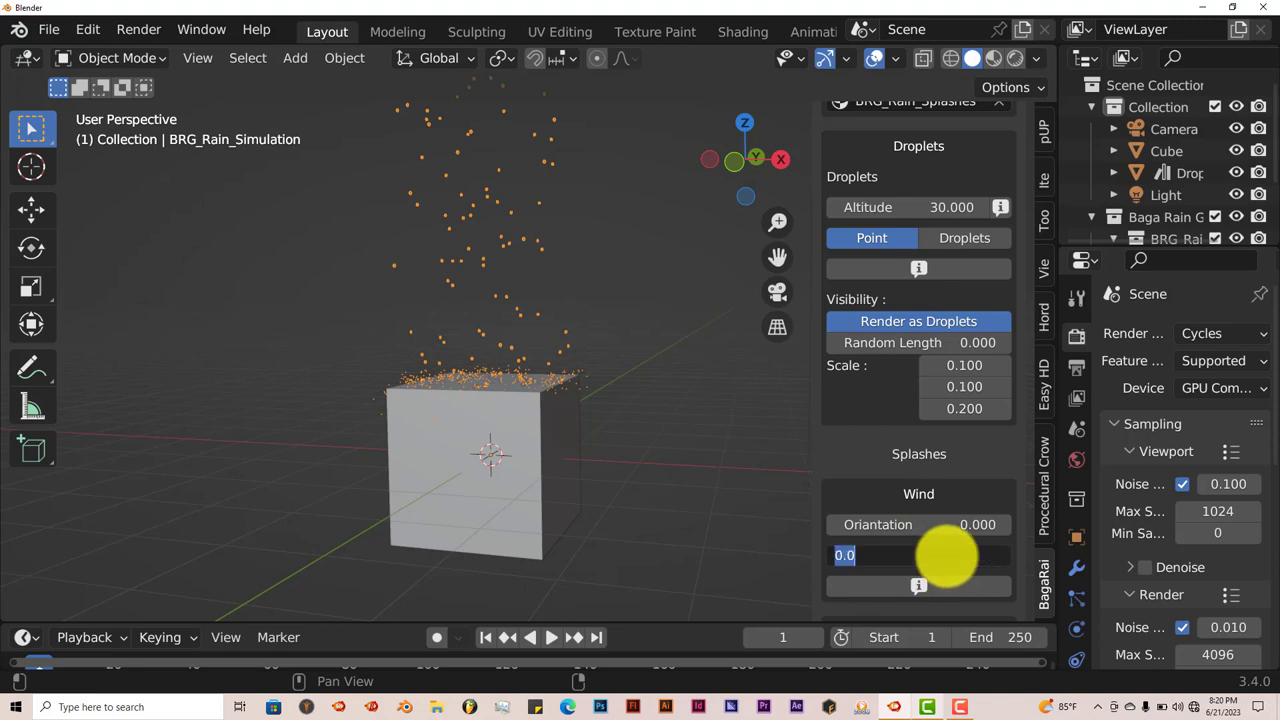
{"action": "type", "text": "45"}
{"action": "key", "text": "Return"}
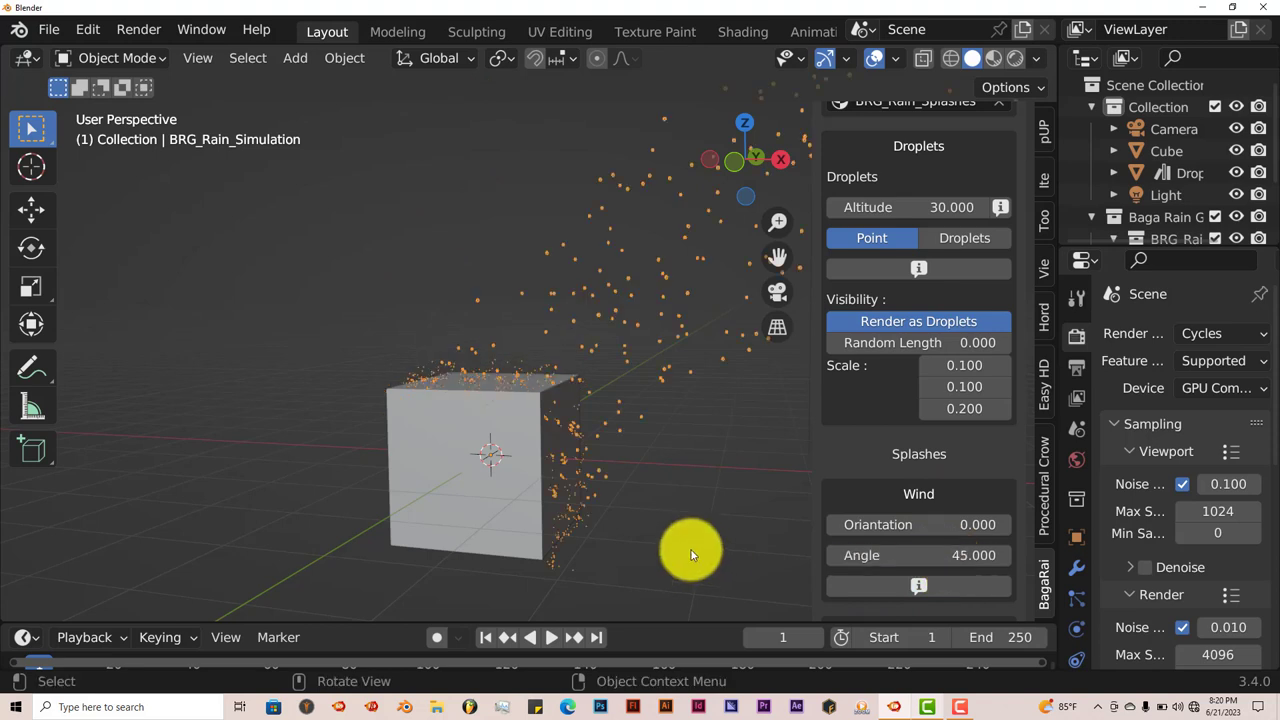
- Play the slanted rain animation, stop it, rewind to frame 1, and zoom onto the cube
{"action": "middle_click_drag", "start_coordinate": [686, 551], "coordinate": [615, 552]}
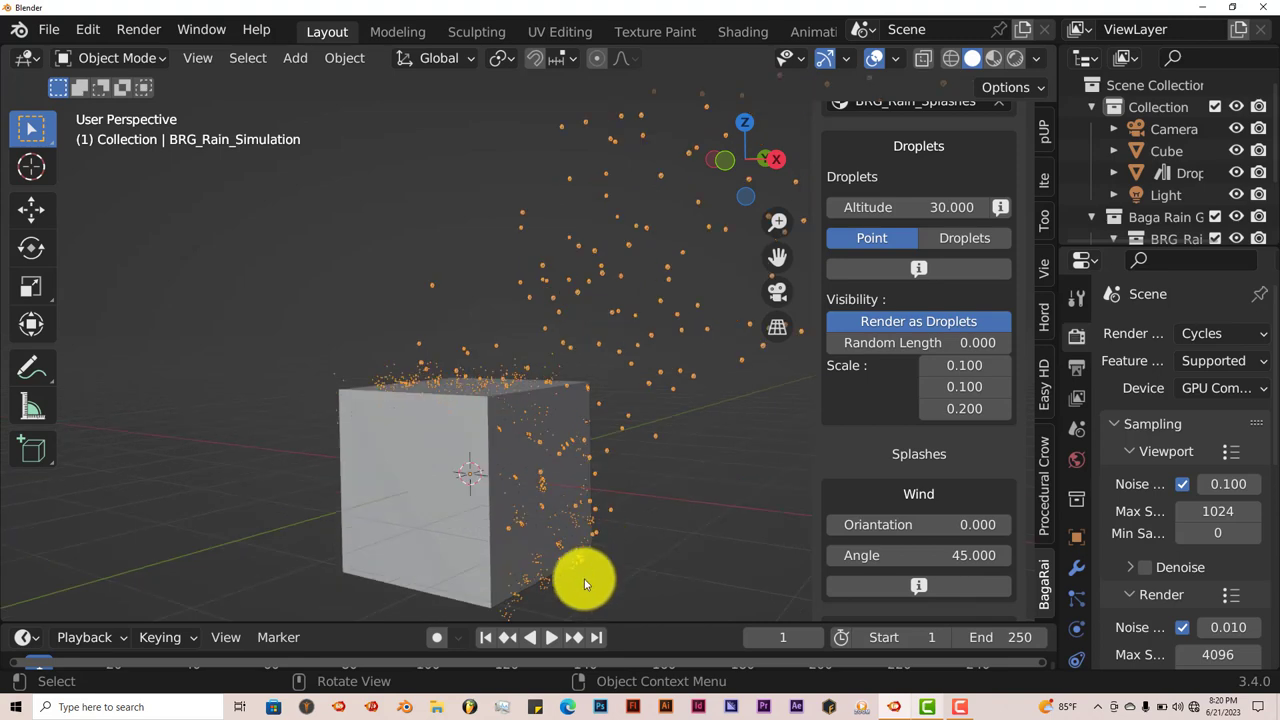
{"action": "left_click", "coordinate": [553, 638]}
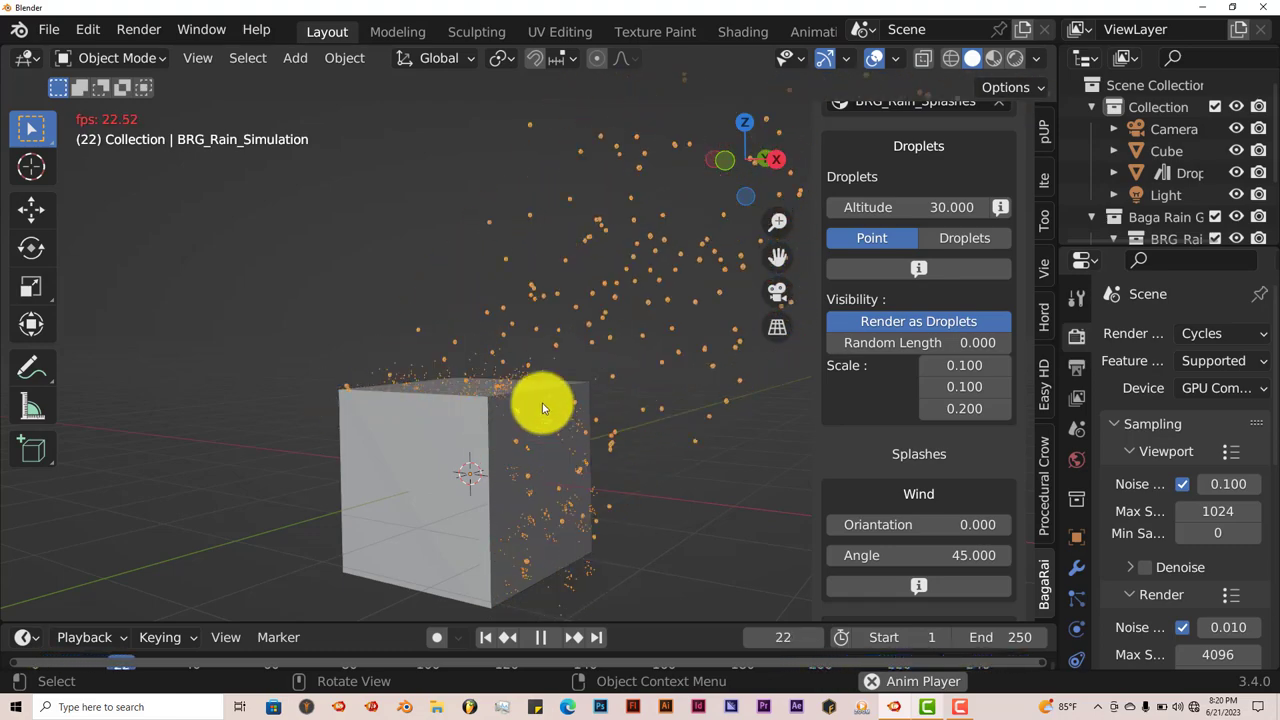
{"action": "left_click", "coordinate": [541, 638]}
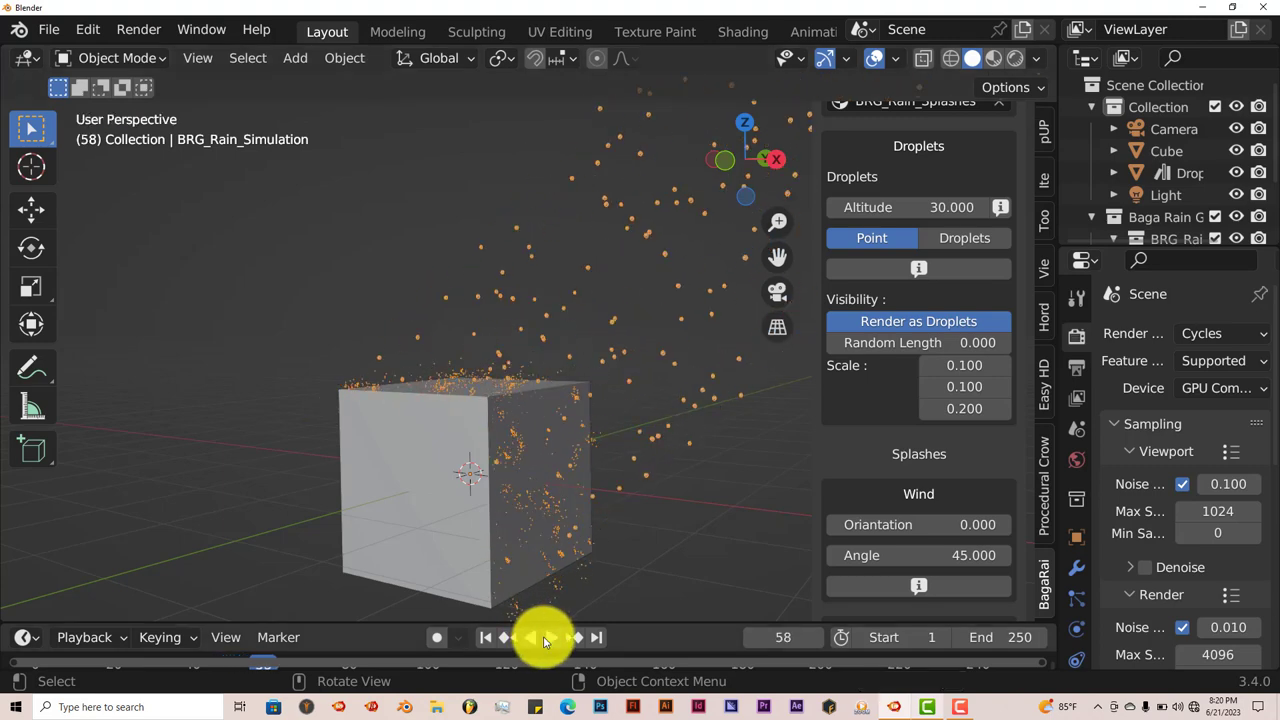
{"action": "left_click", "coordinate": [490, 640]}
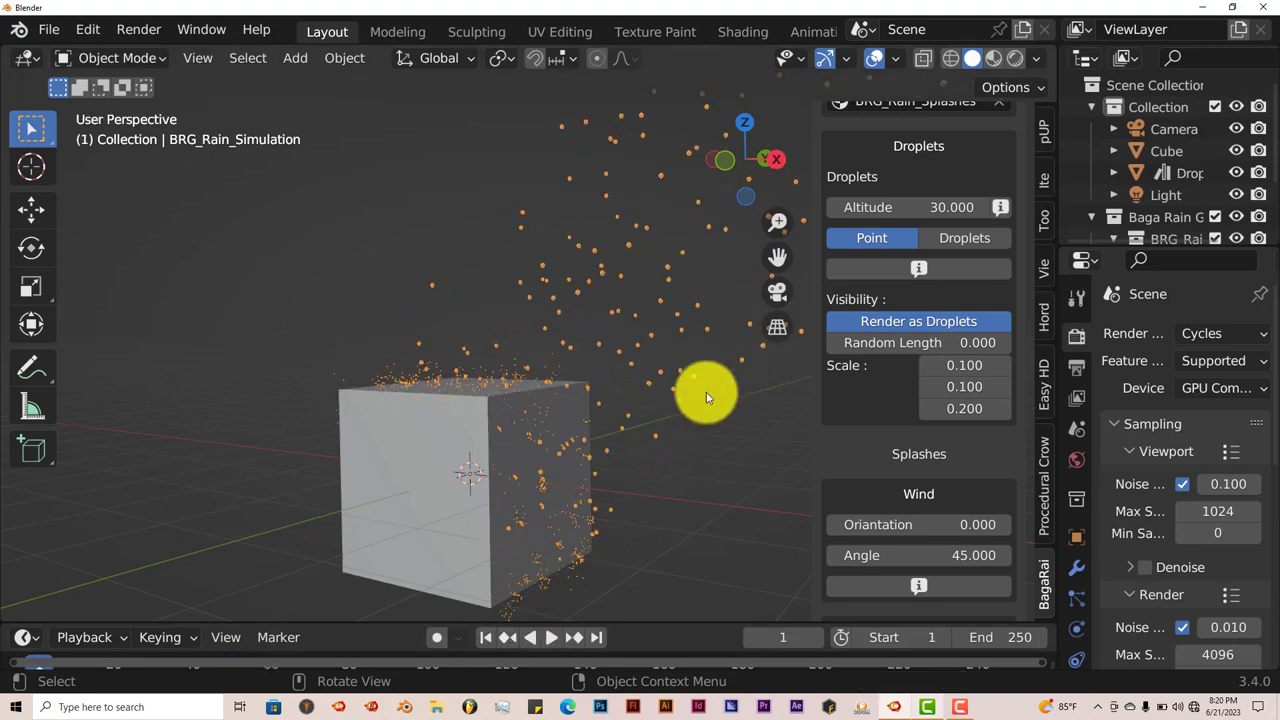
{"action": "left_click_drag", "start_coordinate": [774, 229], "coordinate": [578, 422]}
{"action": "mouse_move", "coordinate": [578, 422]}
{"action": "middle_mouse_down"}
{"action": "mouse_move", "coordinate": [589, 434]}
{"action": "mouse_move", "coordinate": [607, 423]}
{"action": "mouse_move", "coordinate": [592, 420]}
{"action": "middle_mouse_up"}
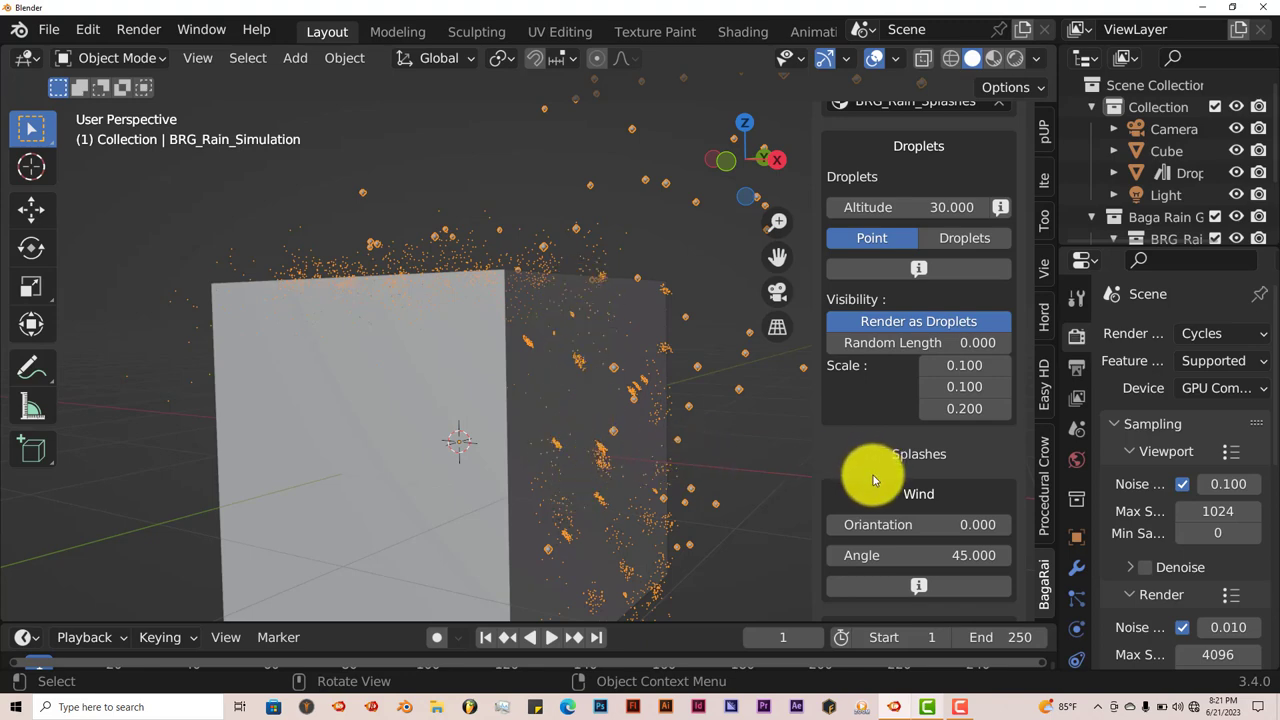
{"action": "scroll", "coordinate": [873, 490], "scroll_direction": "up", "scroll_amount": 2}
{"action": "scroll", "coordinate": [873, 497], "scroll_direction": "up", "scroll_amount": 3}
{"action": "scroll", "coordinate": [873, 490], "scroll_direction": "down", "scroll_amount": 9}
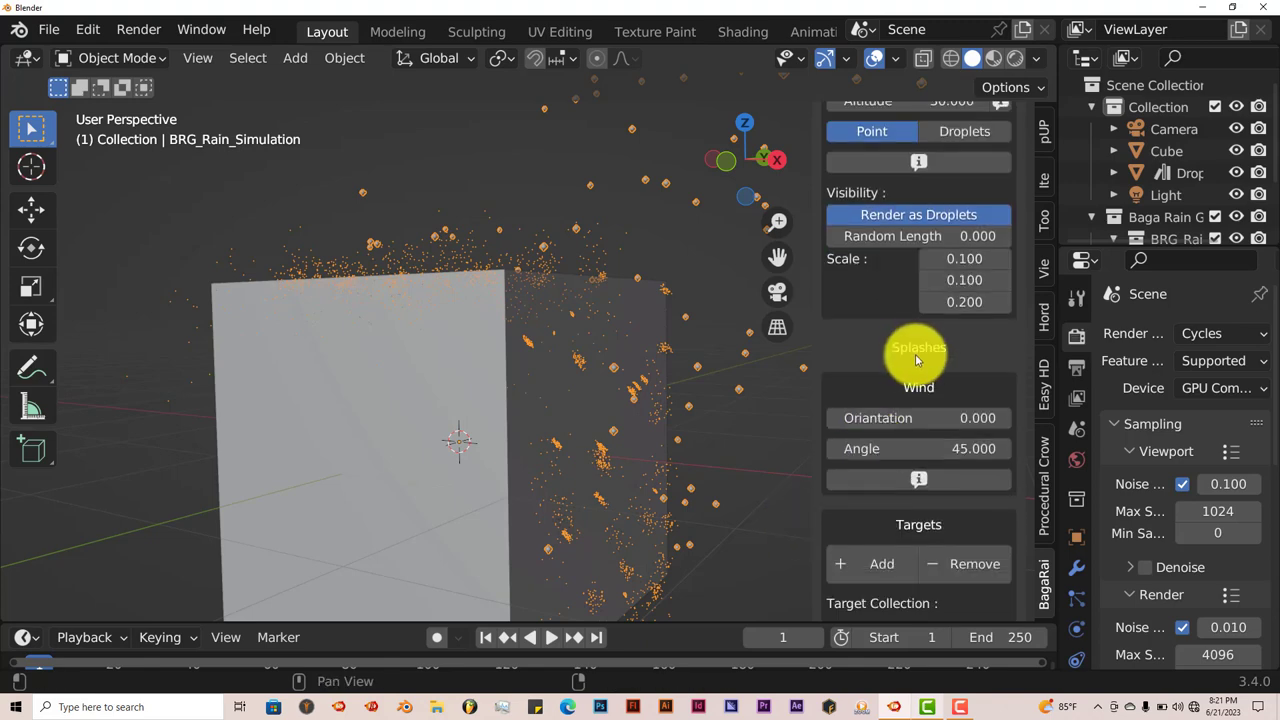
- Collapse the Wind, Droplets and Main Settings panels and expand the Splashes panel
{"action": "left_click", "coordinate": [913, 388]}
{"action": "scroll", "coordinate": [897, 427], "scroll_direction": "up", "scroll_amount": 8}
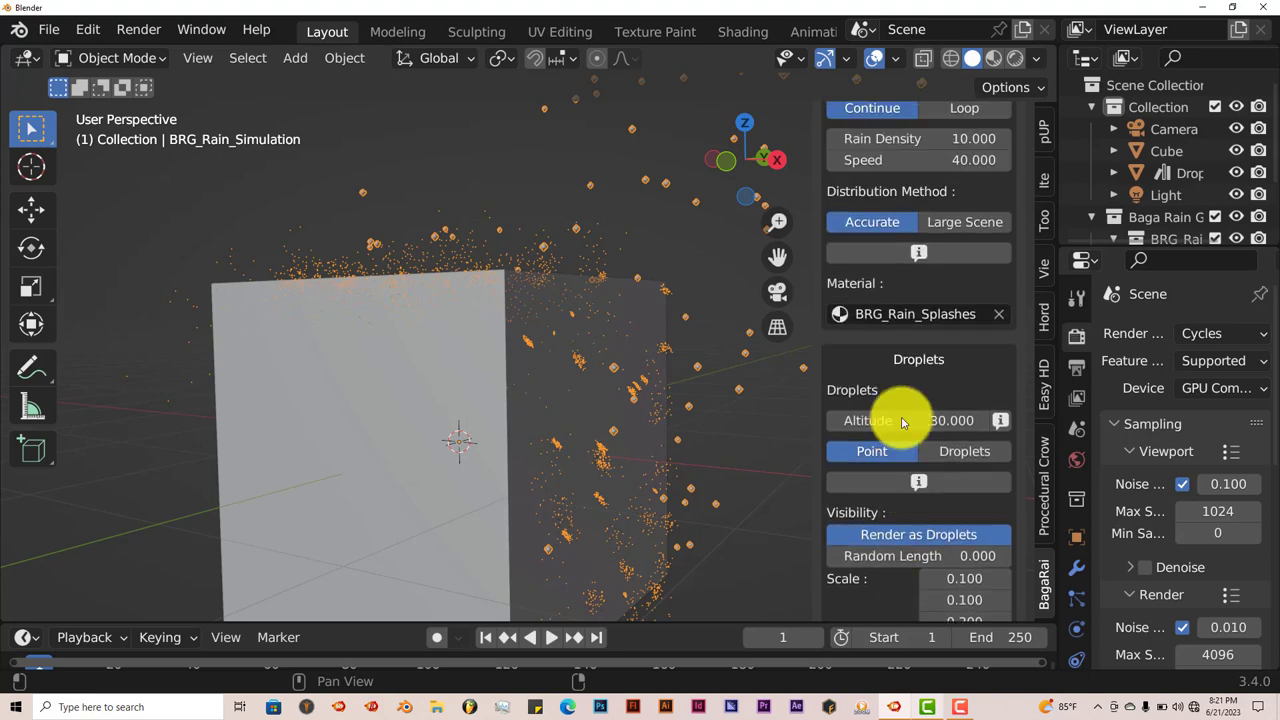
{"action": "left_click", "coordinate": [913, 390]}
{"action": "scroll", "coordinate": [900, 428], "scroll_direction": "up", "scroll_amount": 2}
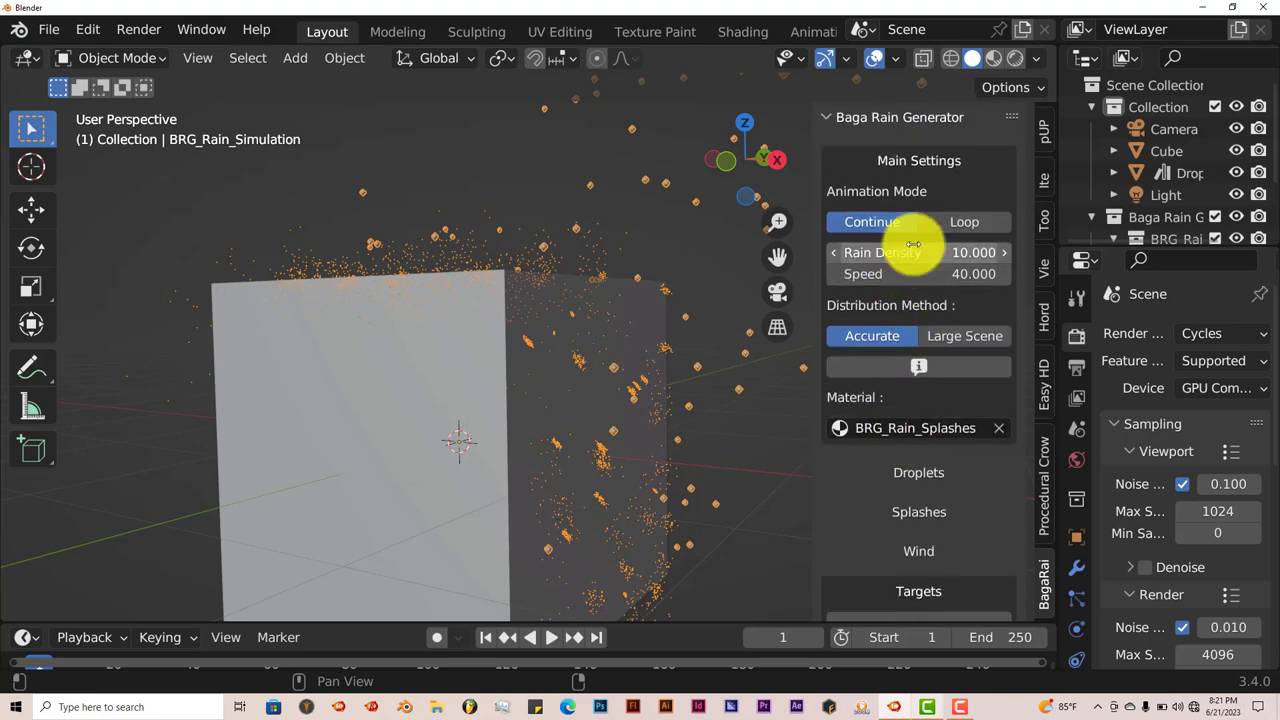
{"action": "left_click", "coordinate": [912, 168]}
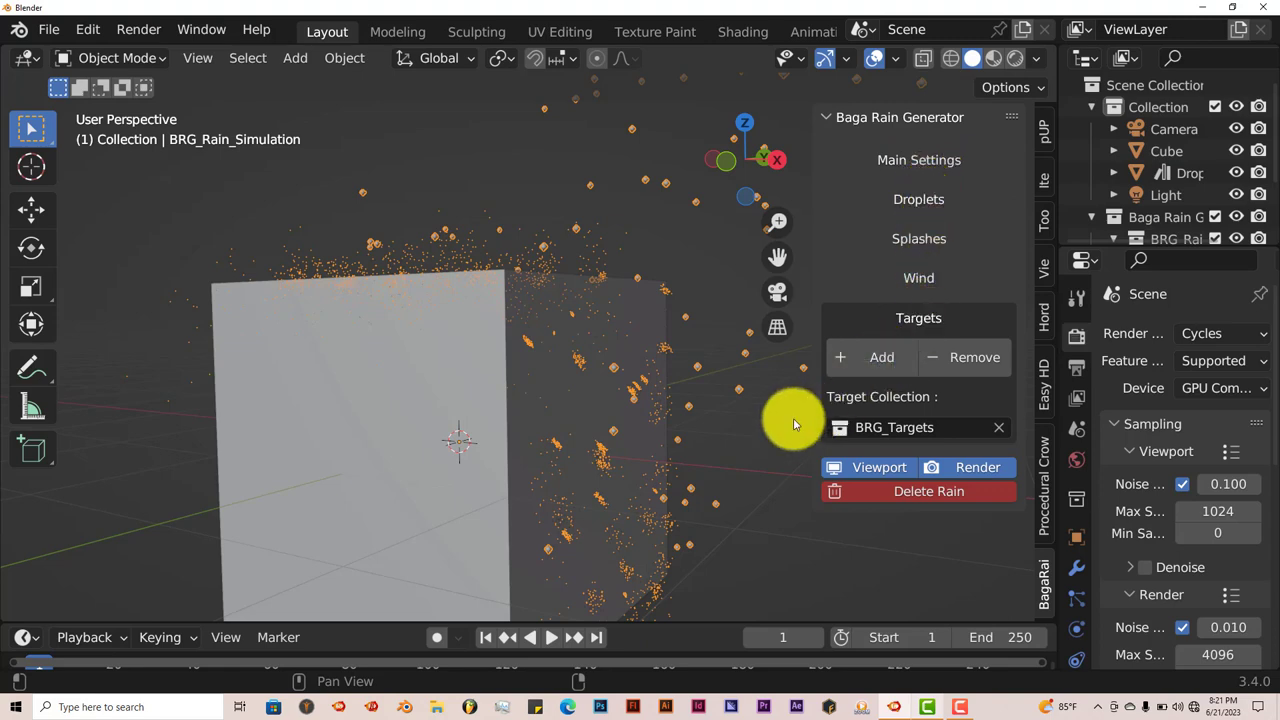
{"action": "left_click", "coordinate": [918, 239]}
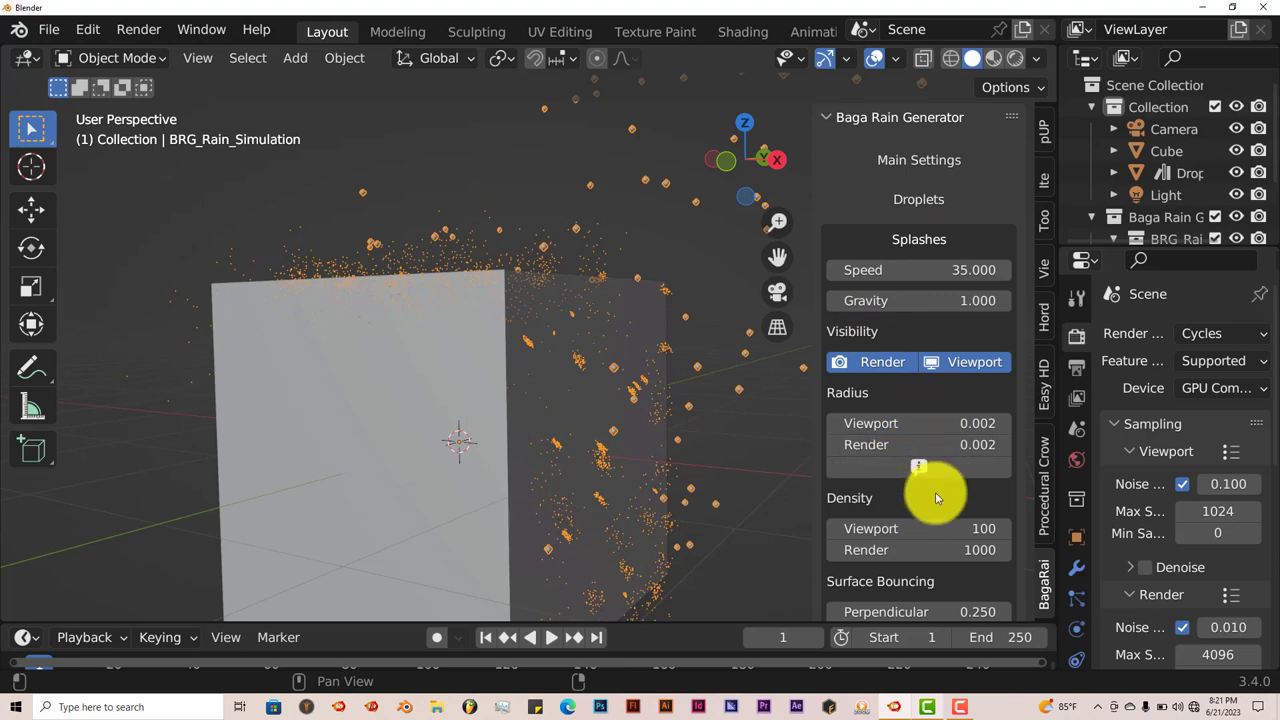
- Confirm splash Gravity at 10, then stop playback and rewind to frame 1
{"action": "scroll", "coordinate": [935, 492], "scroll_direction": "down", "scroll_amount": 3}
{"action": "scroll", "coordinate": [935, 492], "scroll_direction": "down", "scroll_amount": 4}
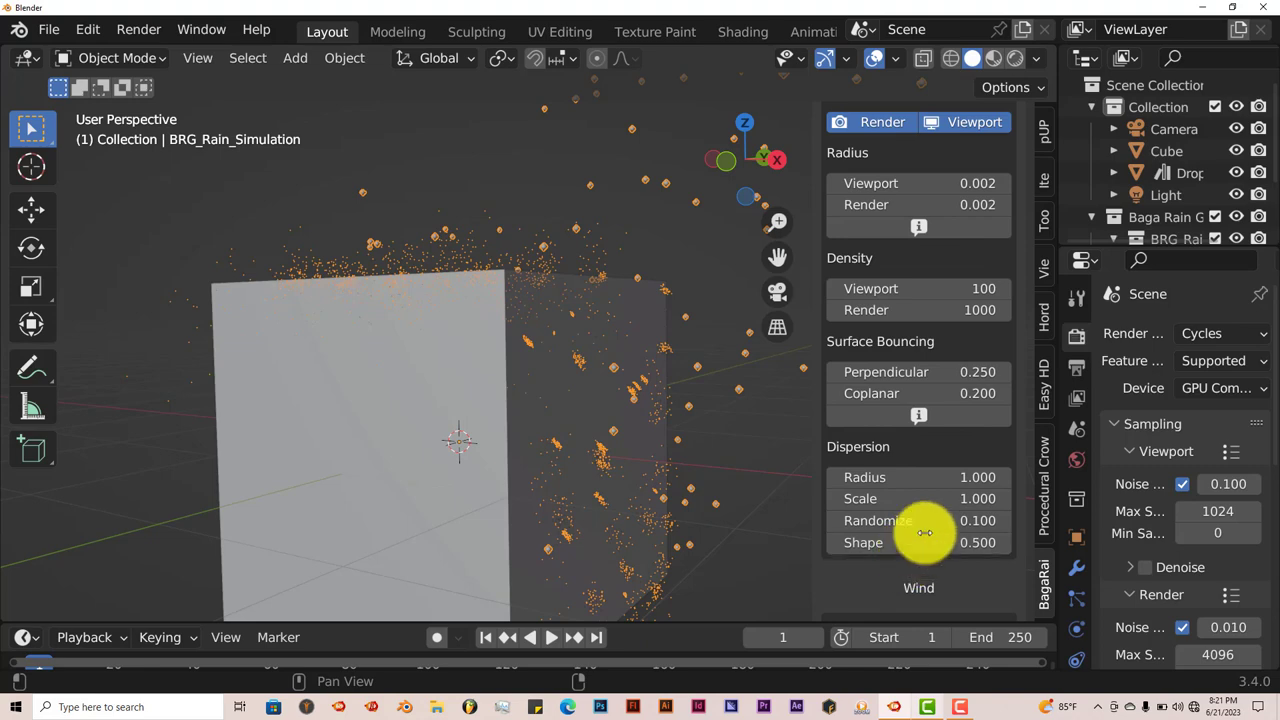
{"action": "scroll", "coordinate": [929, 530], "scroll_direction": "down", "scroll_amount": 2}
{"action": "scroll", "coordinate": [929, 523], "scroll_direction": "up", "scroll_amount": 8}
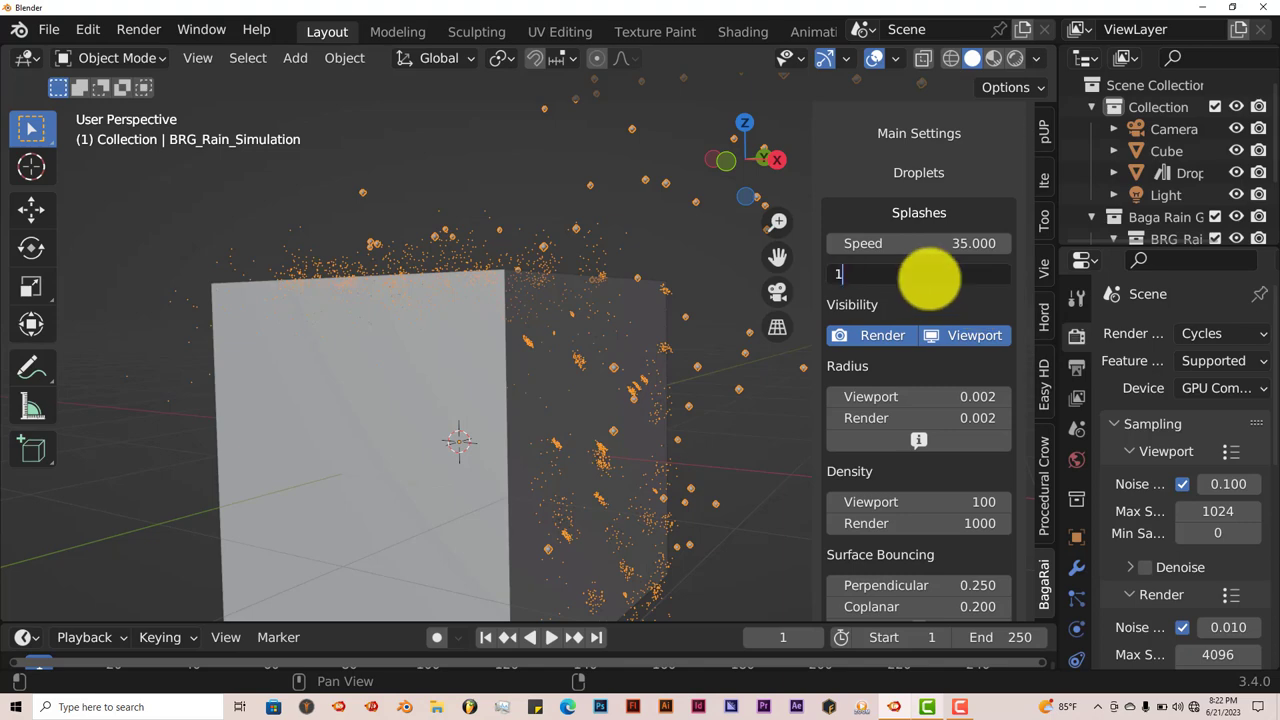
{"action": "key", "text": "Return"}
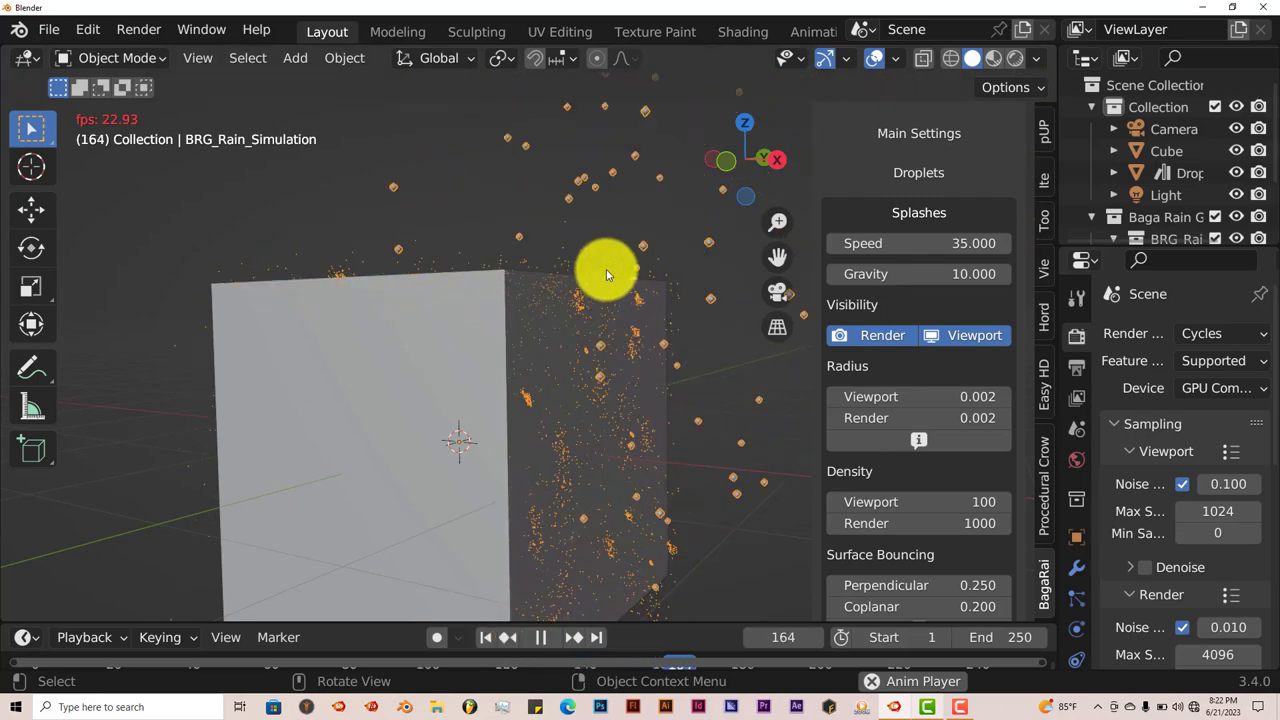
{"action": "left_click", "coordinate": [540, 637]}
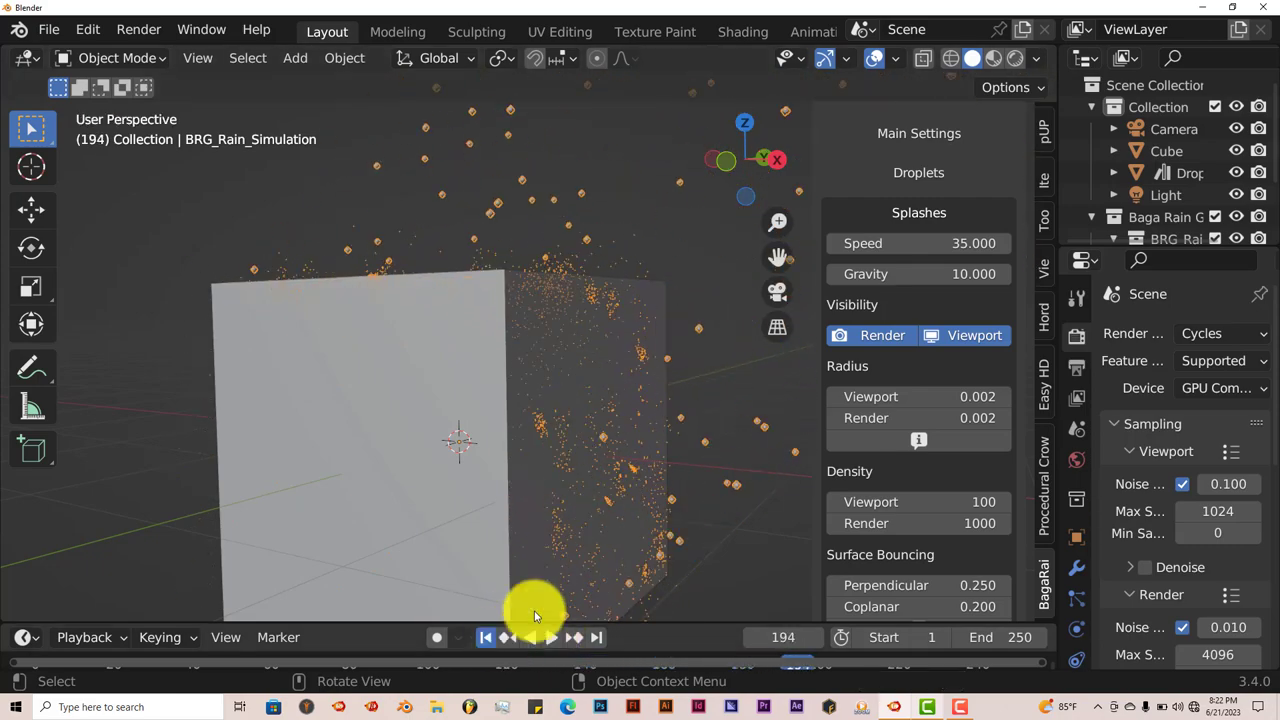
{"action": "left_click", "coordinate": [486, 637]}
- Set splash Gravity to 20, replay the rain, then stop and rewind to frame 1
{"action": "left_click", "coordinate": [914, 275]}
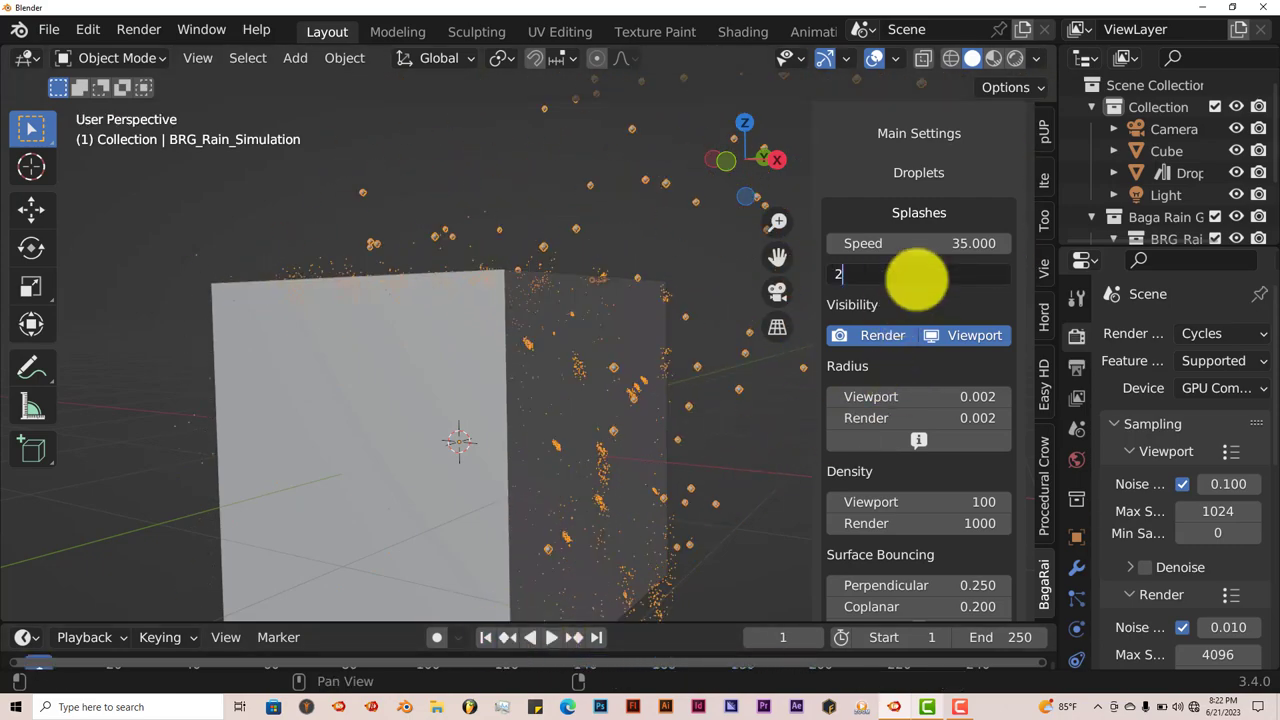
{"action": "type", "text": "20"}
{"action": "key", "text": "Return"}
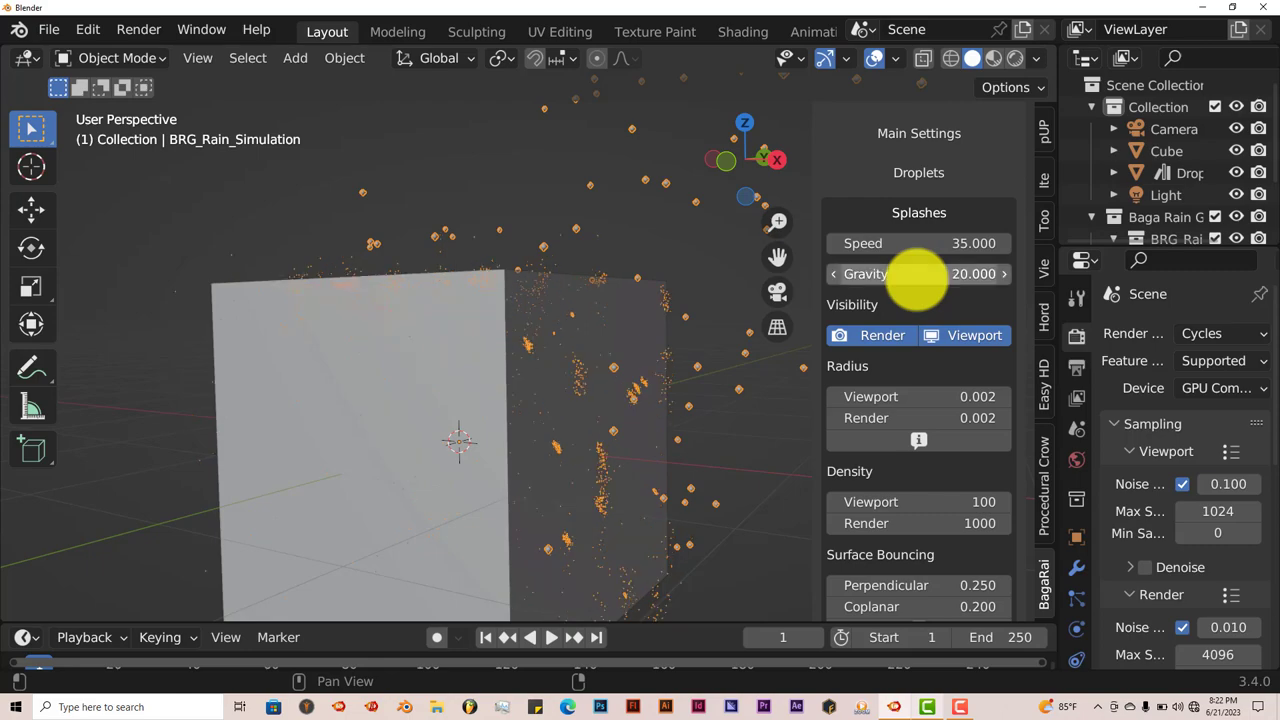
{"action": "left_click", "coordinate": [553, 637]}
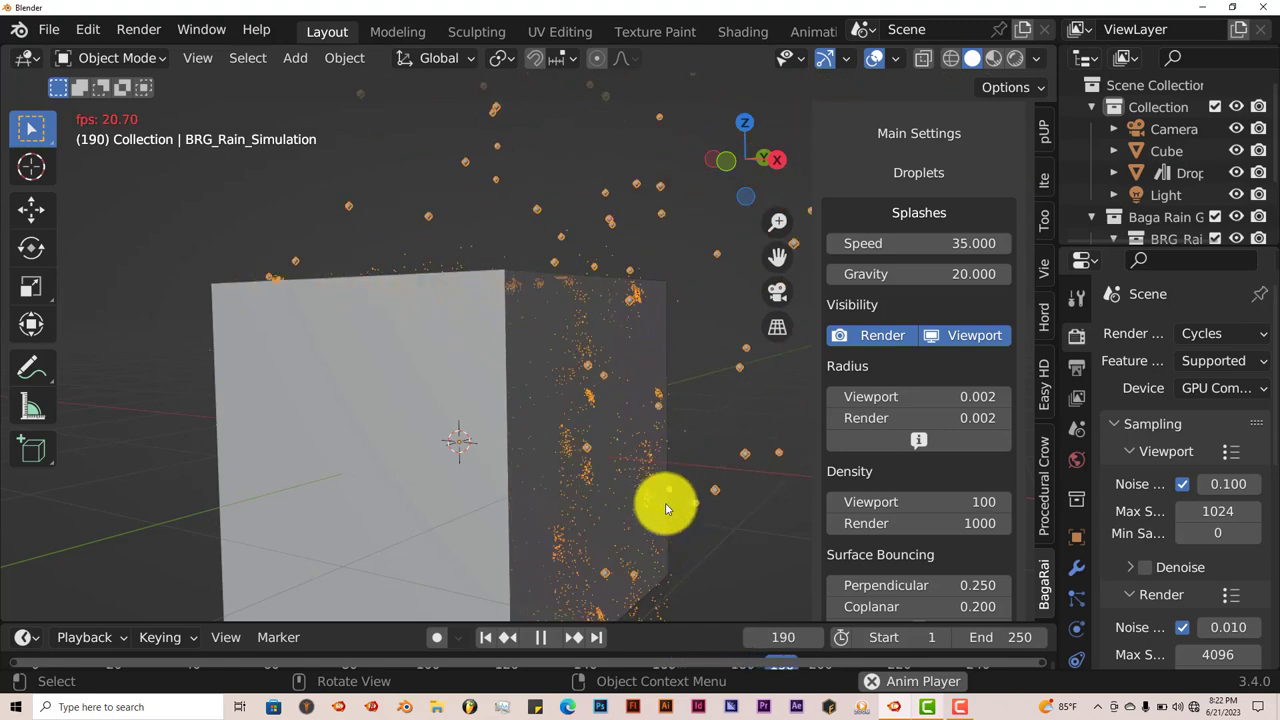
{"action": "left_click", "coordinate": [540, 637]}
{"action": "left_click", "coordinate": [487, 637]}
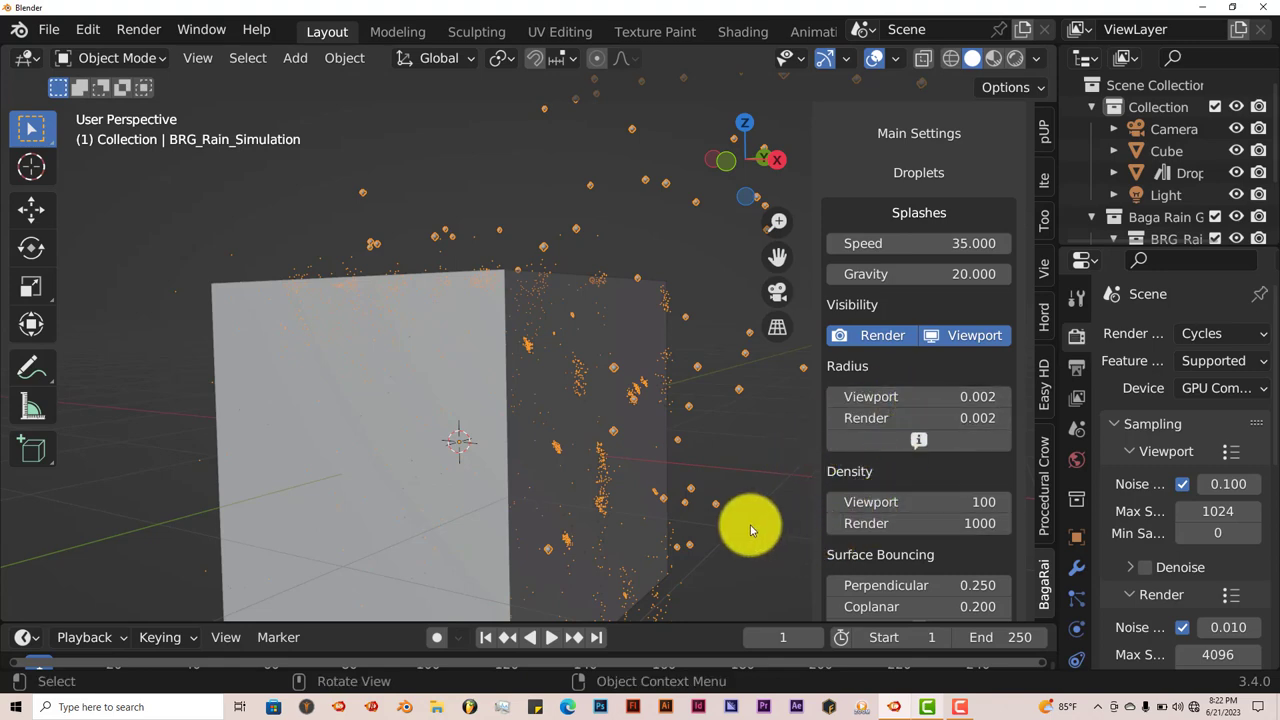
- Open 'rain test on building.blend' from recent files, discarding the unsaved cube scene
{"action": "scroll", "coordinate": [746, 515], "scroll_direction": "down", "scroll_amount": 5}
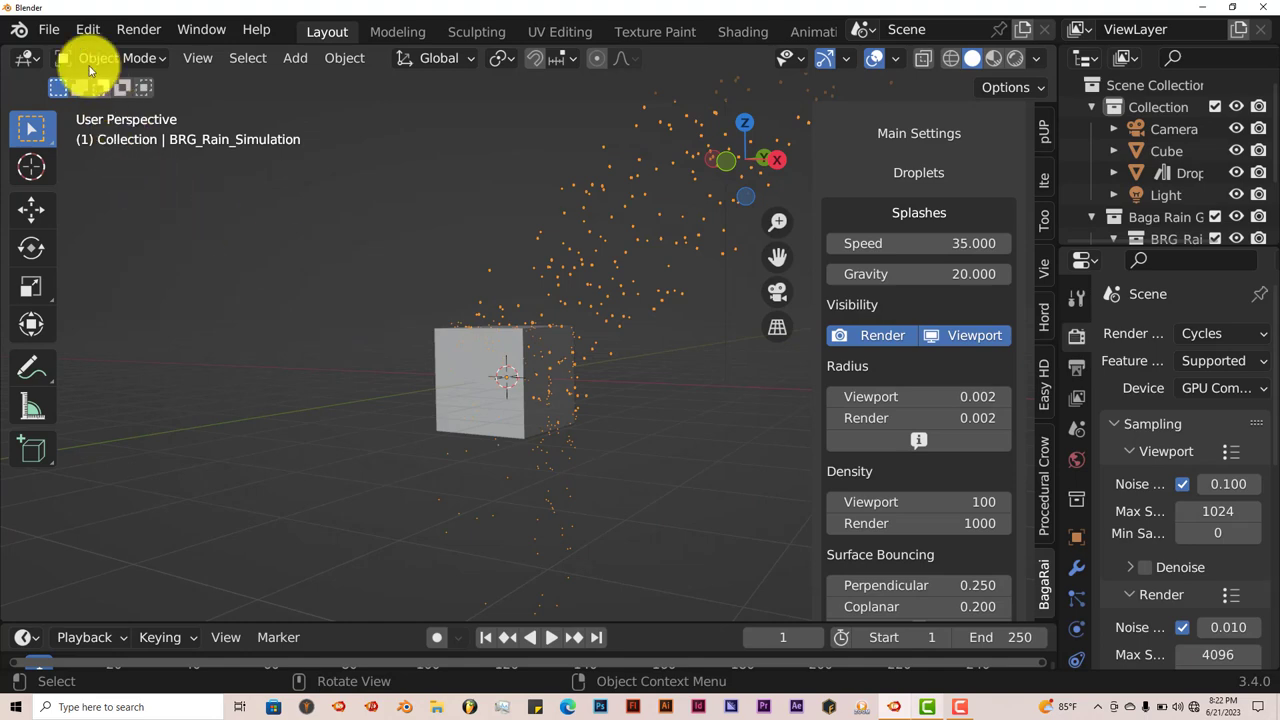
{"action": "left_click", "coordinate": [50, 30]}
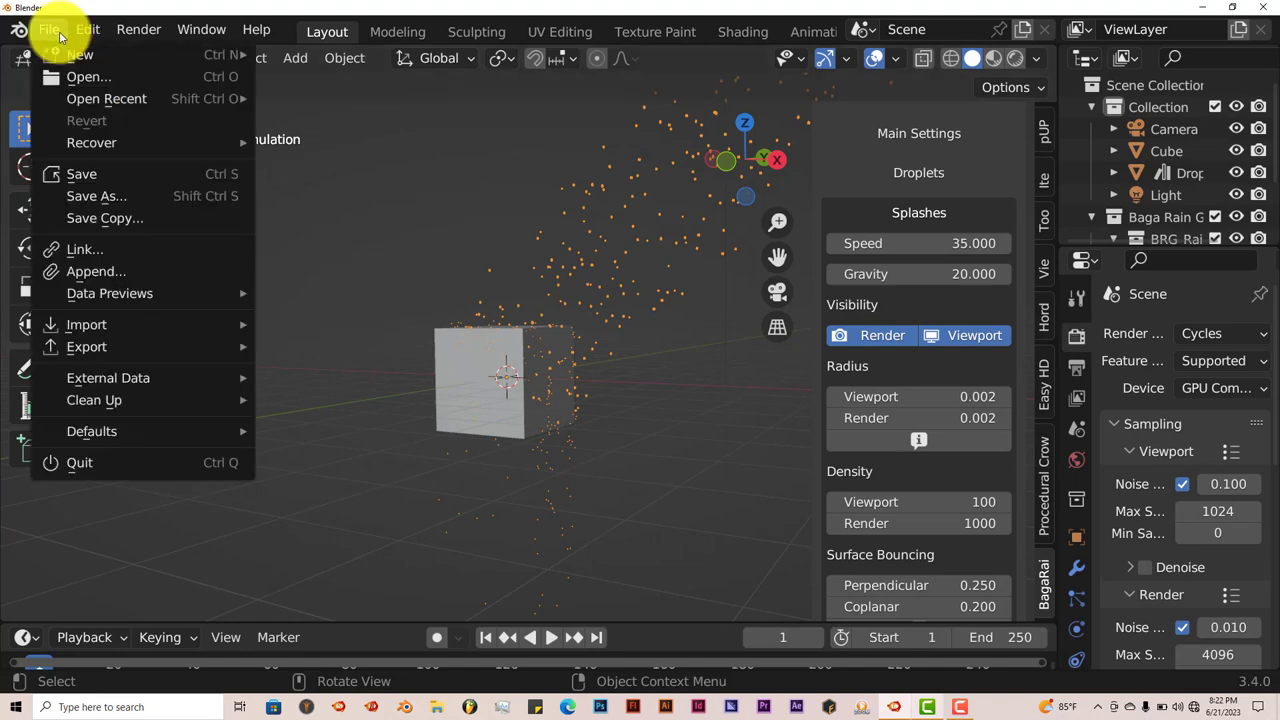
{"action": "mouse_move", "coordinate": [83, 101]}
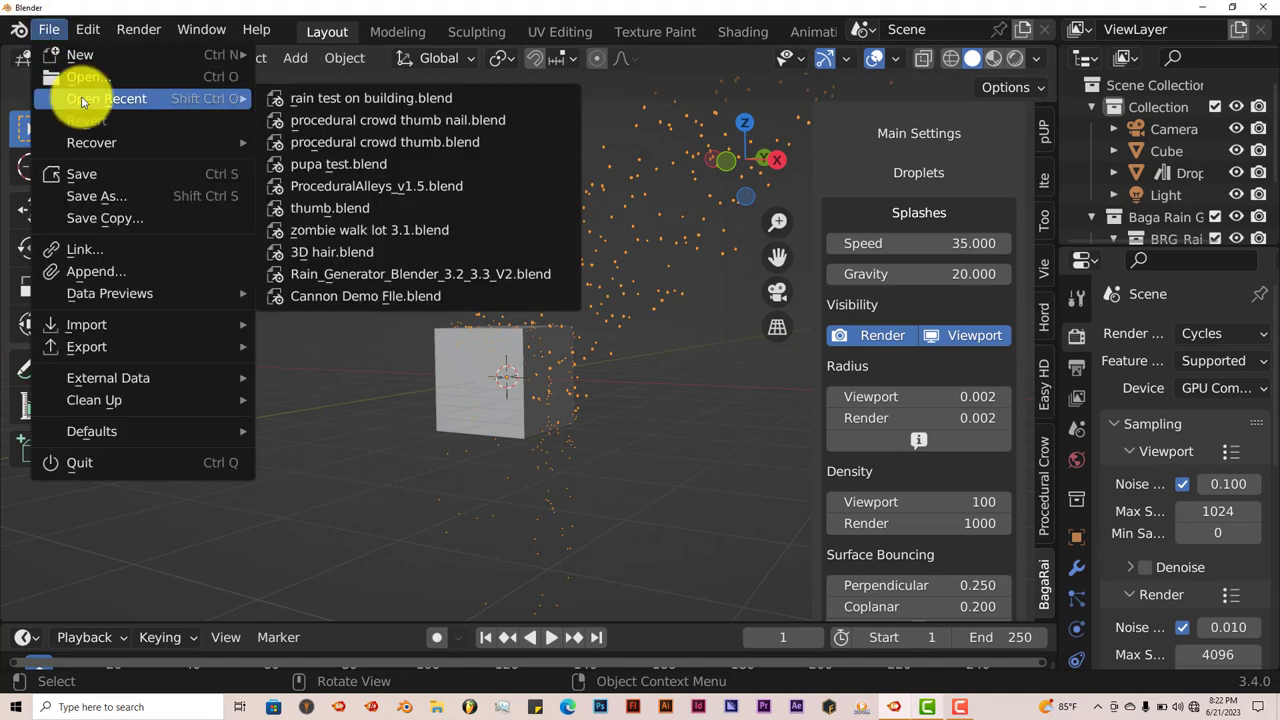
{"action": "left_click", "coordinate": [320, 100]}
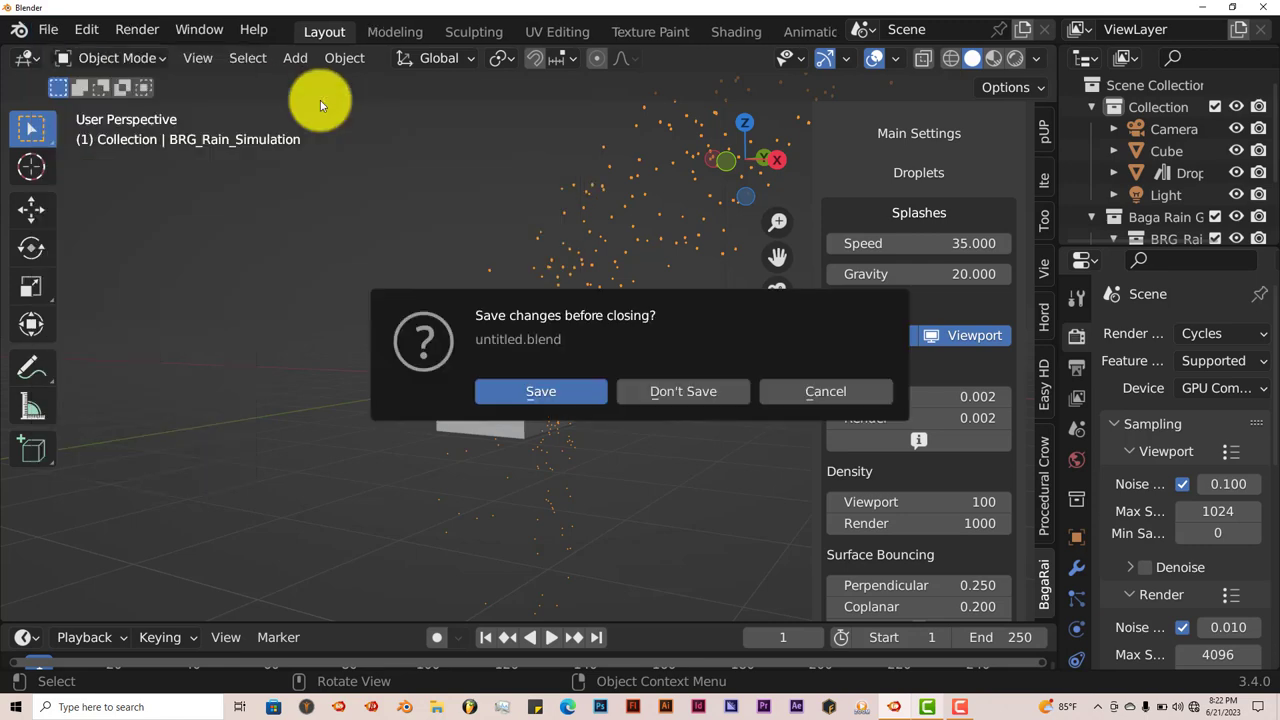
{"action": "left_click", "coordinate": [669, 395]}
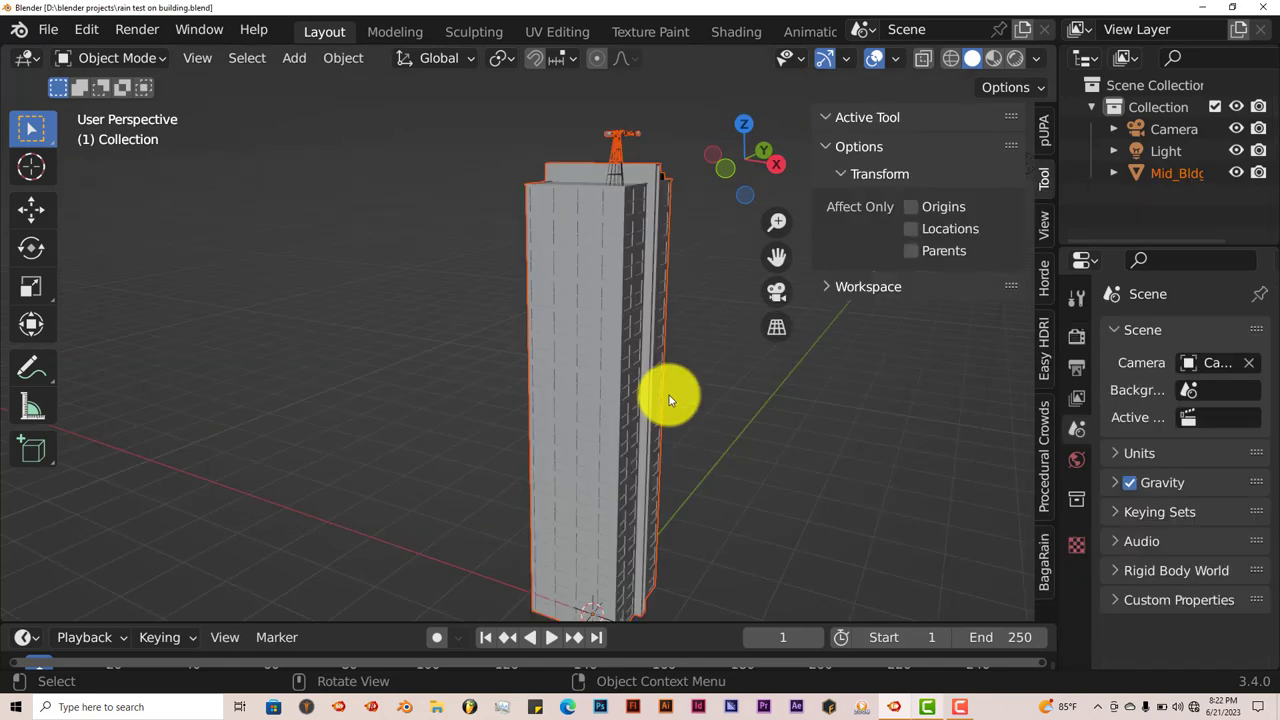
{"action": "middle_click_drag", "start_coordinate": [669, 395], "coordinate": [601, 367]}
- Select Mid_Bldg_1, inspect its roof and crane, and bring up the BagaRain sidebar panel
{"action": "left_click", "coordinate": [590, 385]}
{"action": "scroll", "coordinate": [601, 367], "scroll_direction": "up", "scroll_amount": 6}
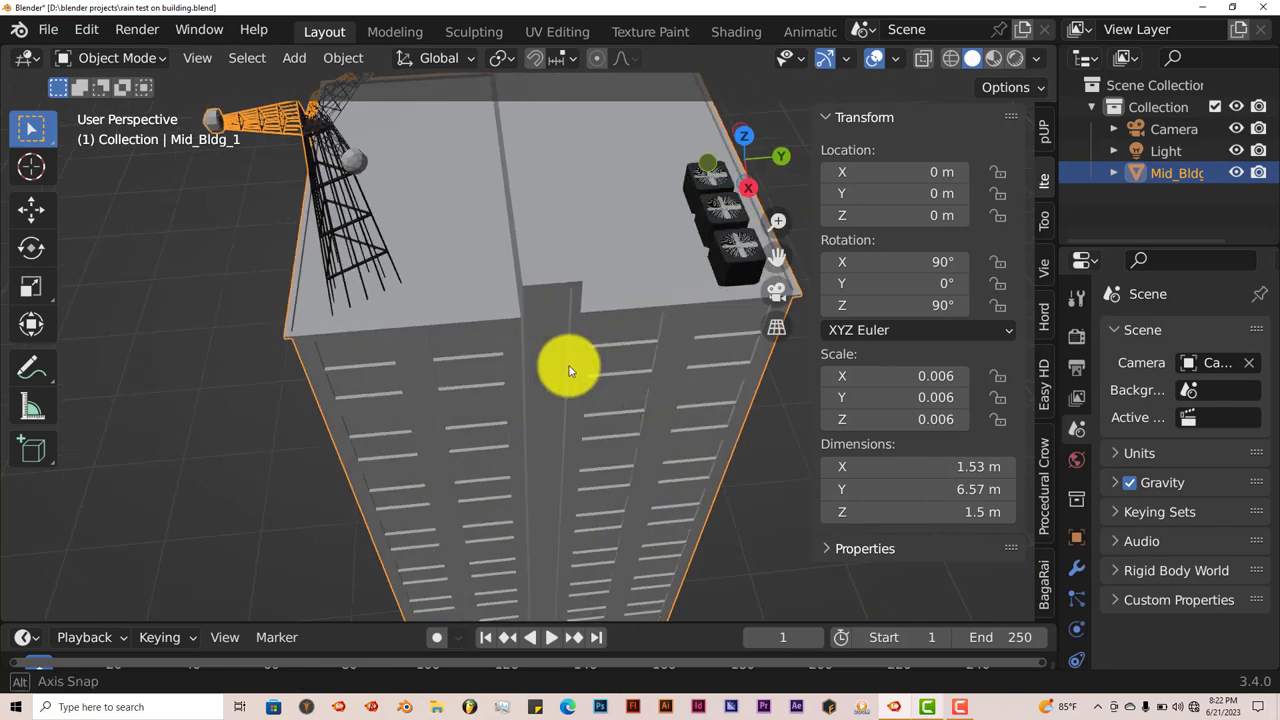
{"action": "scroll", "coordinate": [535, 373], "scroll_direction": "down", "scroll_amount": 3}
{"action": "middle_click_drag", "start_coordinate": [537, 366], "coordinate": [509, 362]}
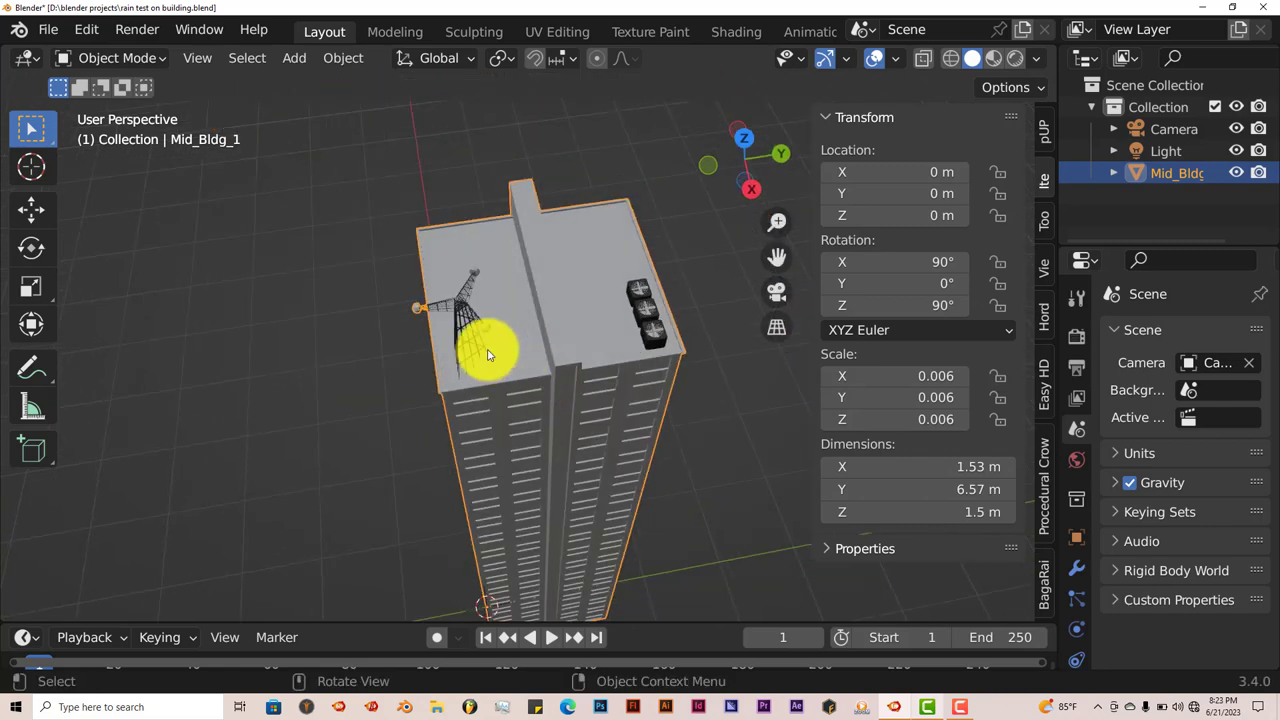
{"action": "scroll", "coordinate": [488, 355], "scroll_direction": "up", "scroll_amount": 5}
{"action": "middle_click_drag", "start_coordinate": [318, 345], "coordinate": [300, 334]}
{"action": "middle_click_drag", "start_coordinate": [486, 349], "coordinate": [409, 323]}
{"action": "scroll", "coordinate": [530, 404], "scroll_direction": "down", "scroll_amount": 3}
{"action": "middle_click_drag", "start_coordinate": [530, 404], "coordinate": [640, 320]}
{"action": "middle_click_drag", "start_coordinate": [777, 292], "coordinate": [443, 451], "text": "shift"}
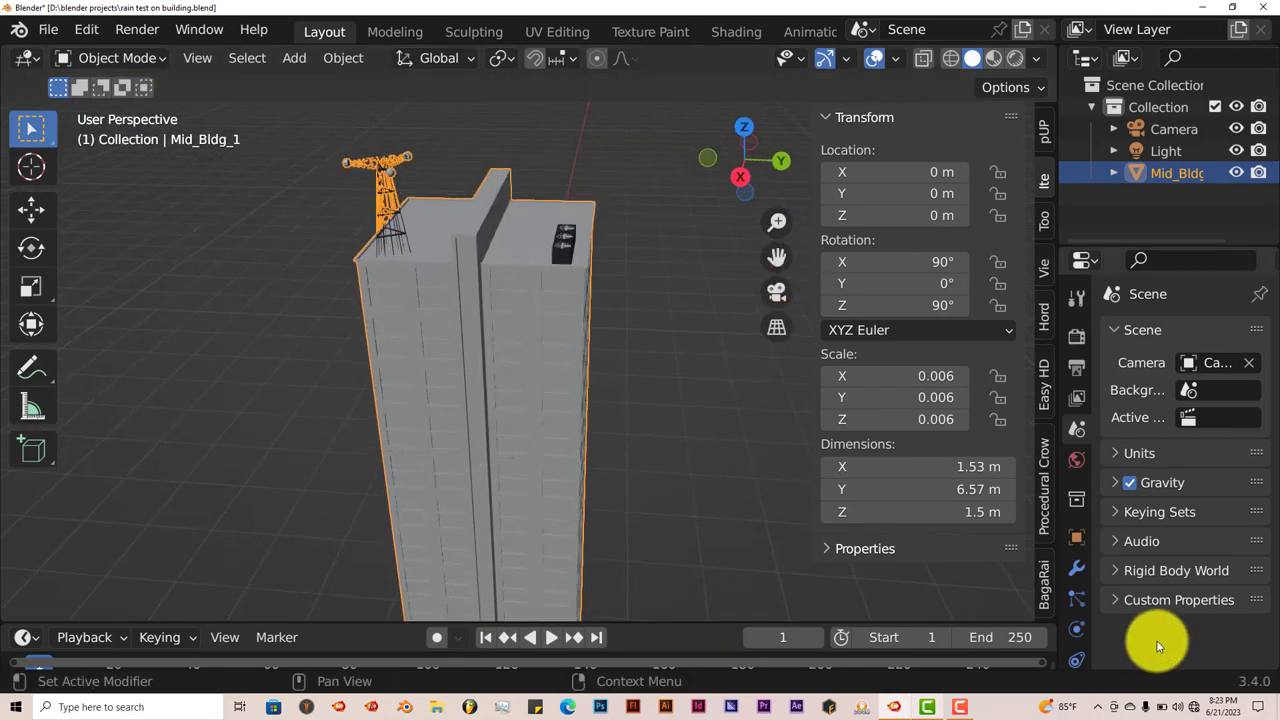
{"action": "left_click", "coordinate": [1044, 592]}
- Add a Baga rain simulation to the building and play it over the roof and rooftop units
{"action": "left_click", "coordinate": [924, 190]}
{"action": "scroll", "coordinate": [586, 351], "scroll_direction": "down", "scroll_amount": 3}
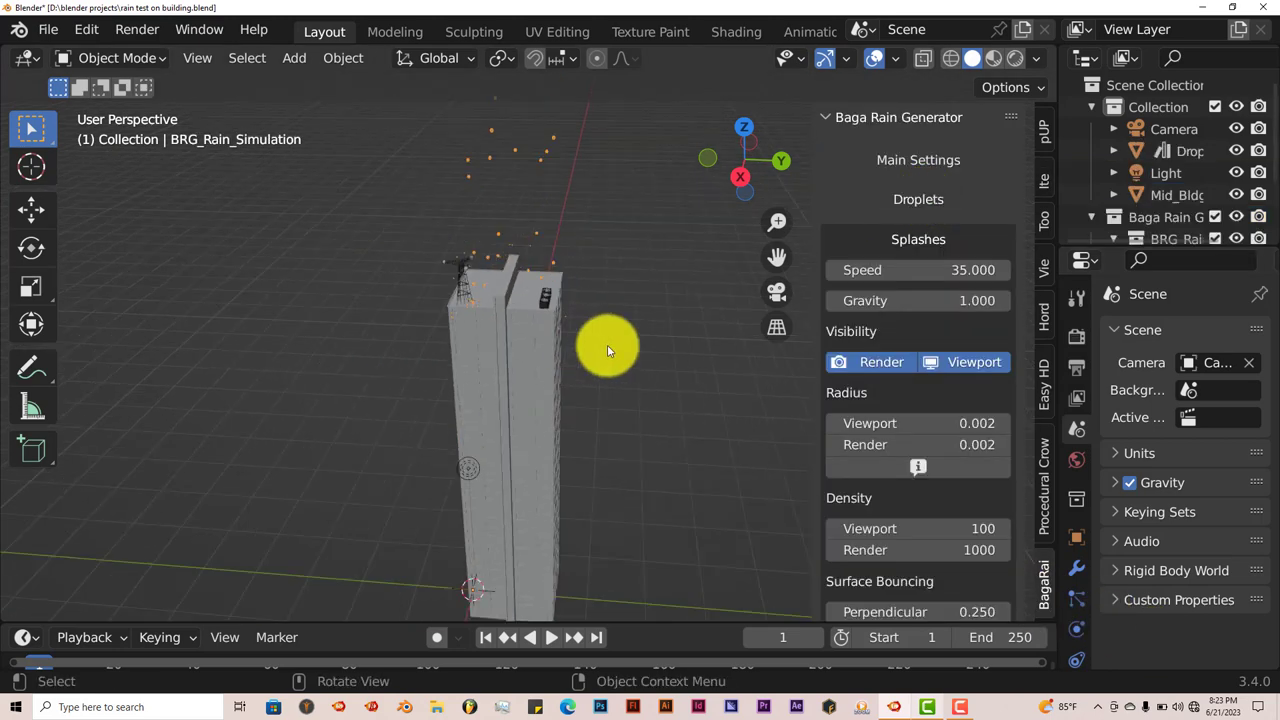
{"action": "scroll", "coordinate": [665, 396], "scroll_direction": "up", "scroll_amount": 4}
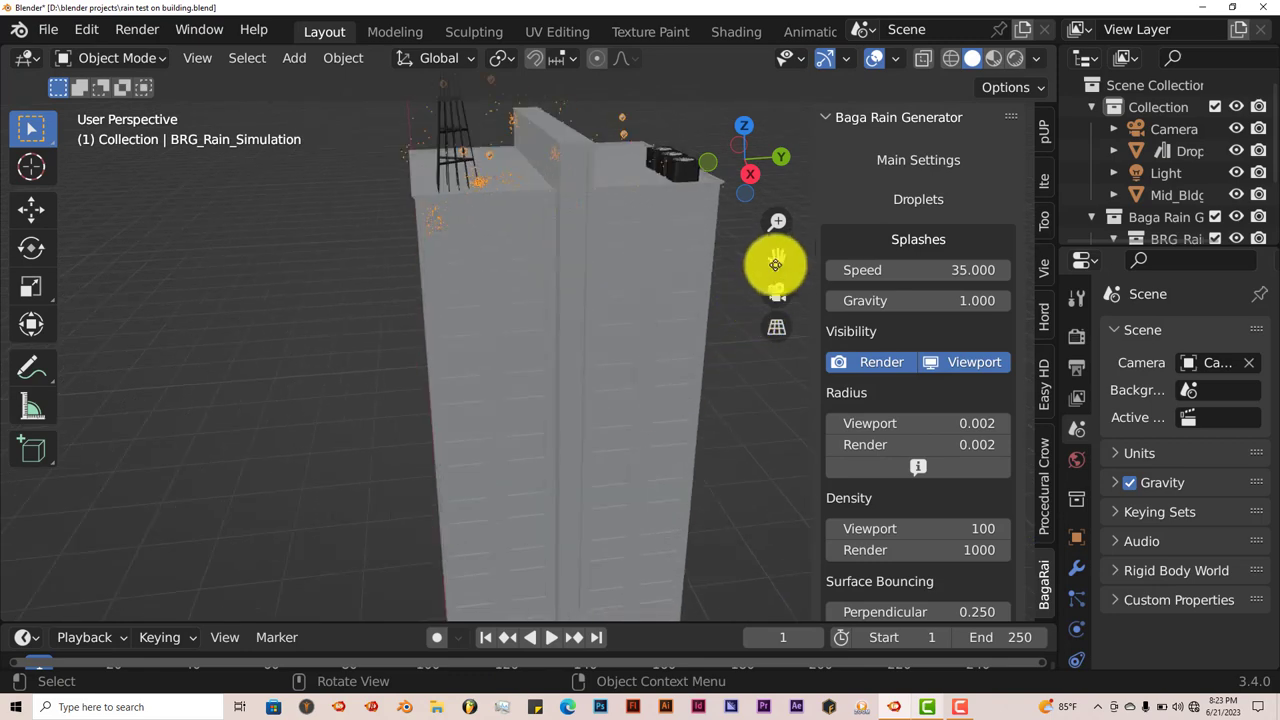
{"action": "left_click_drag", "start_coordinate": [774, 266], "coordinate": [639, 367]}
{"action": "middle_click_drag", "start_coordinate": [639, 367], "coordinate": [514, 571]}
{"action": "left_click", "coordinate": [543, 637]}
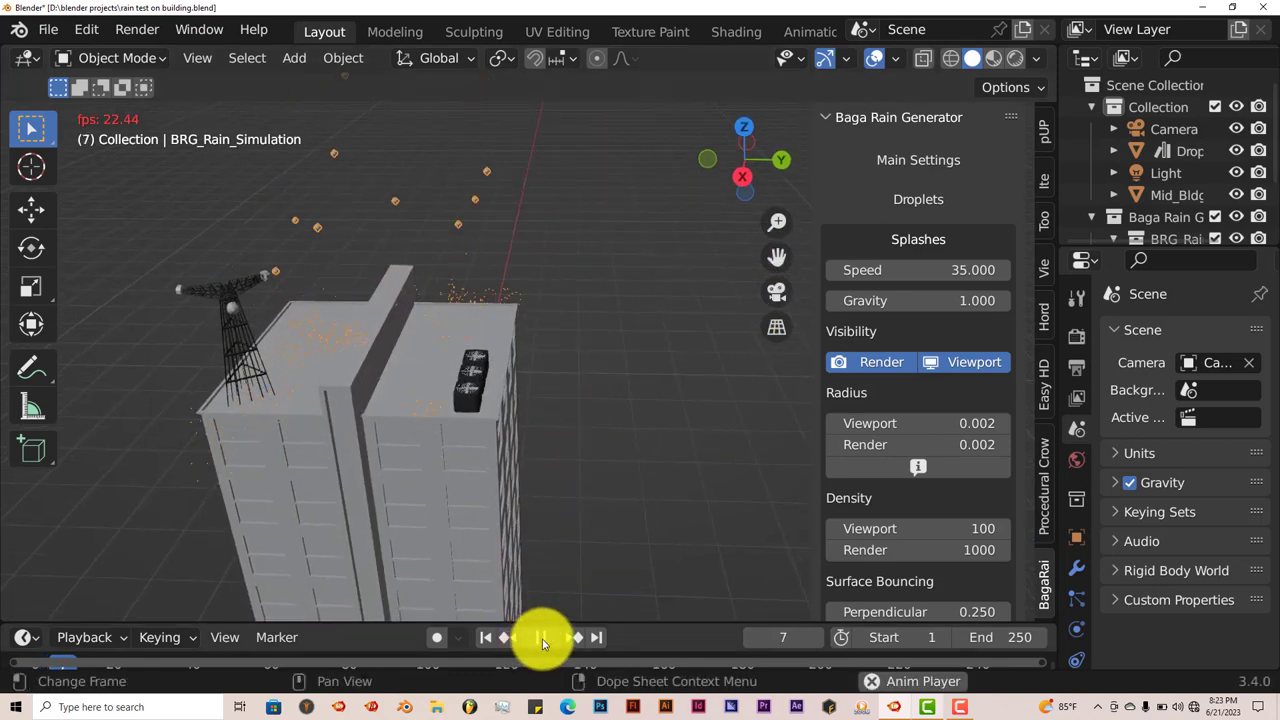
{"action": "middle_click_drag", "start_coordinate": [569, 511], "coordinate": [585, 507]}
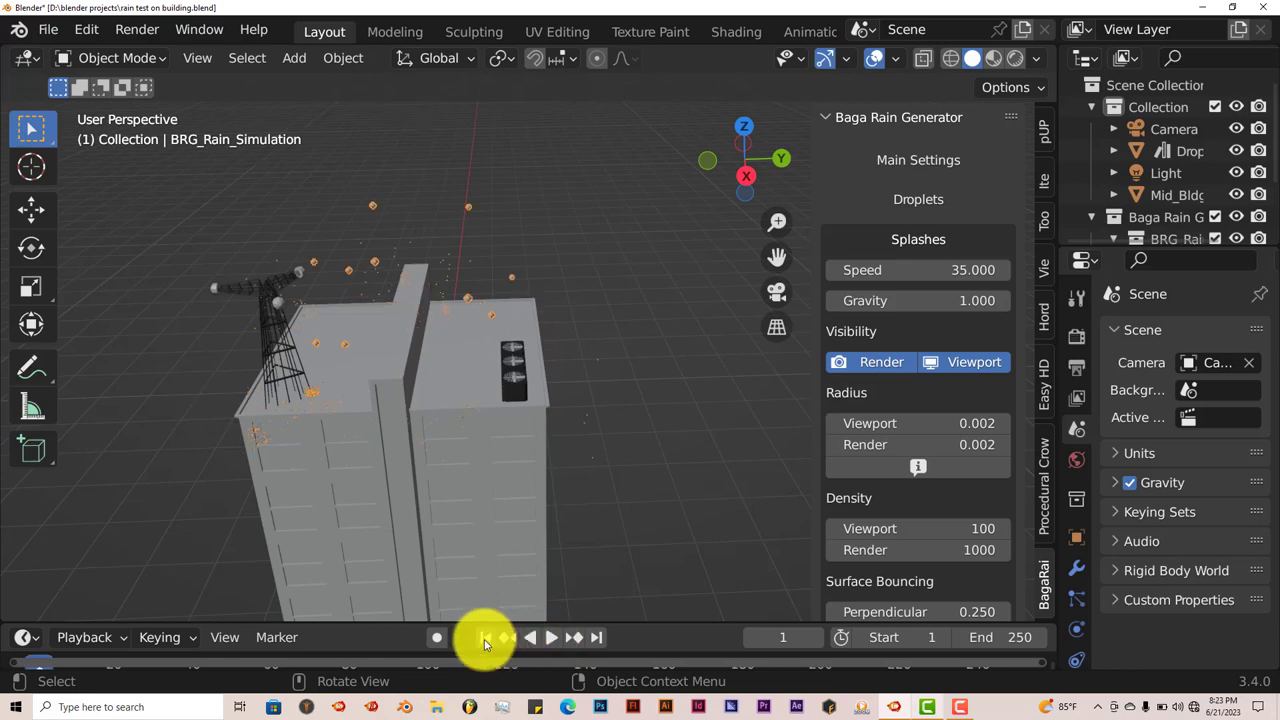
- Select Mid_Bldg_1 and scale it up by about 4.02
{"action": "left_click", "coordinate": [524, 534]}
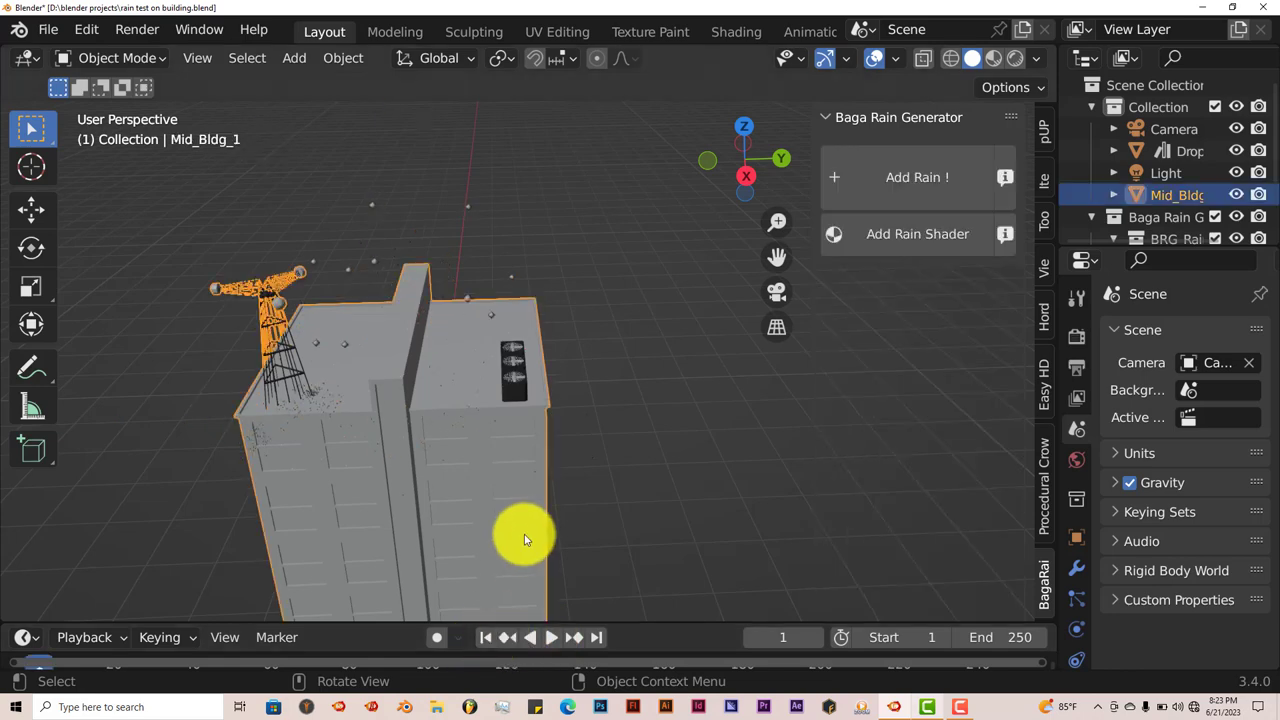
{"action": "scroll", "coordinate": [524, 534], "scroll_direction": "down", "scroll_amount": 7}
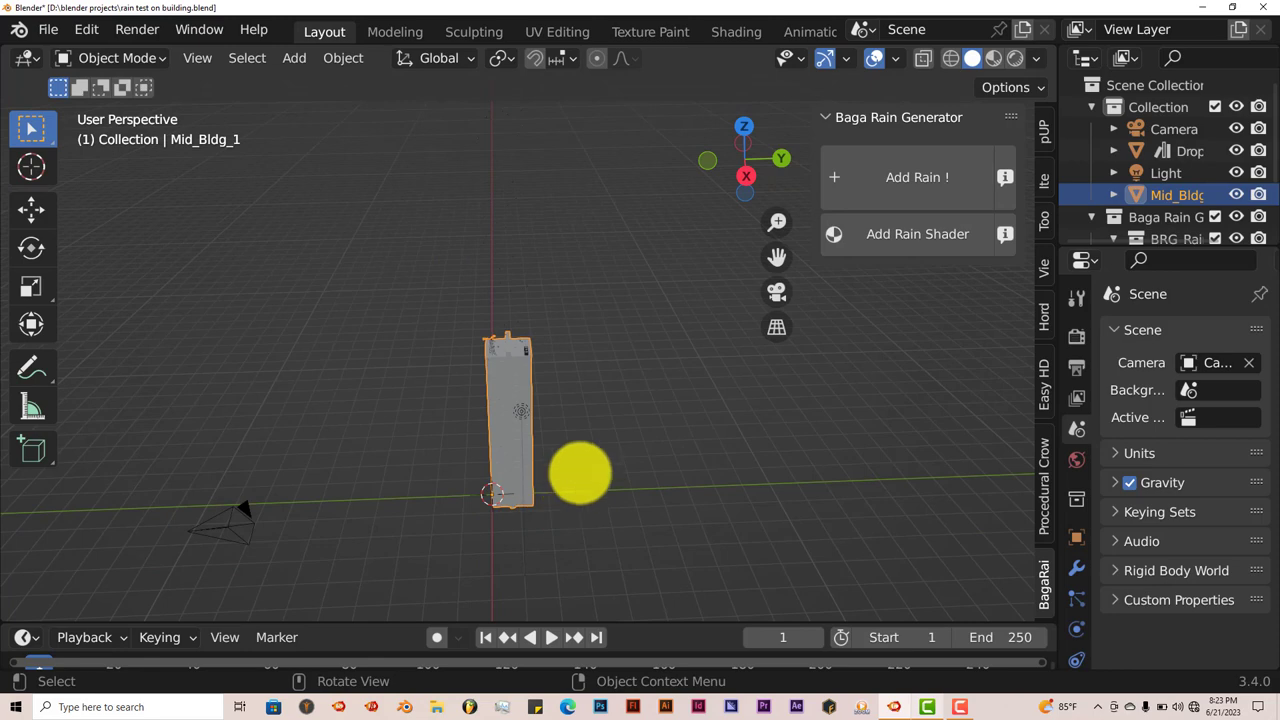
{"action": "key", "text": "s"}
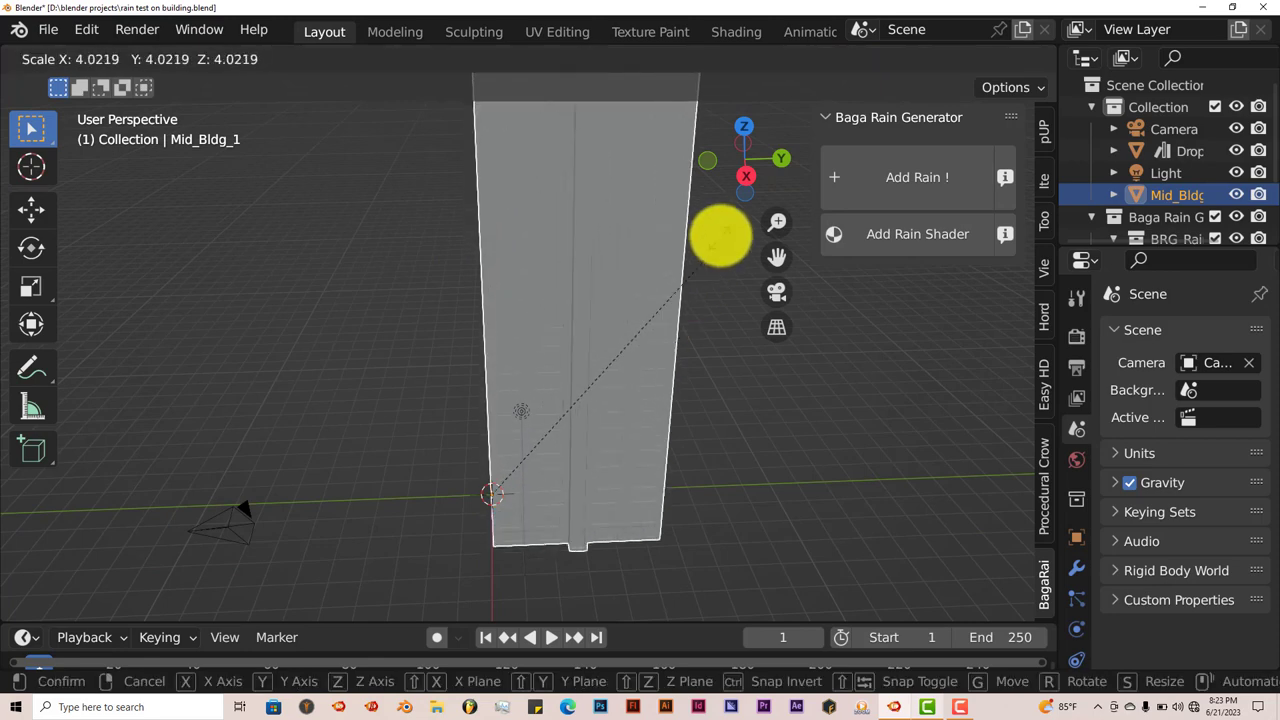
{"action": "left_click", "coordinate": [711, 267]}
{"action": "left_click_drag", "start_coordinate": [777, 257], "coordinate": [737, 271]}
{"action": "scroll", "coordinate": [677, 317], "scroll_direction": "up", "scroll_amount": 2}
{"action": "scroll", "coordinate": [677, 317], "scroll_direction": "up", "scroll_amount": 5}
{"action": "scroll", "coordinate": [614, 334], "scroll_direction": "down", "scroll_amount": 3}
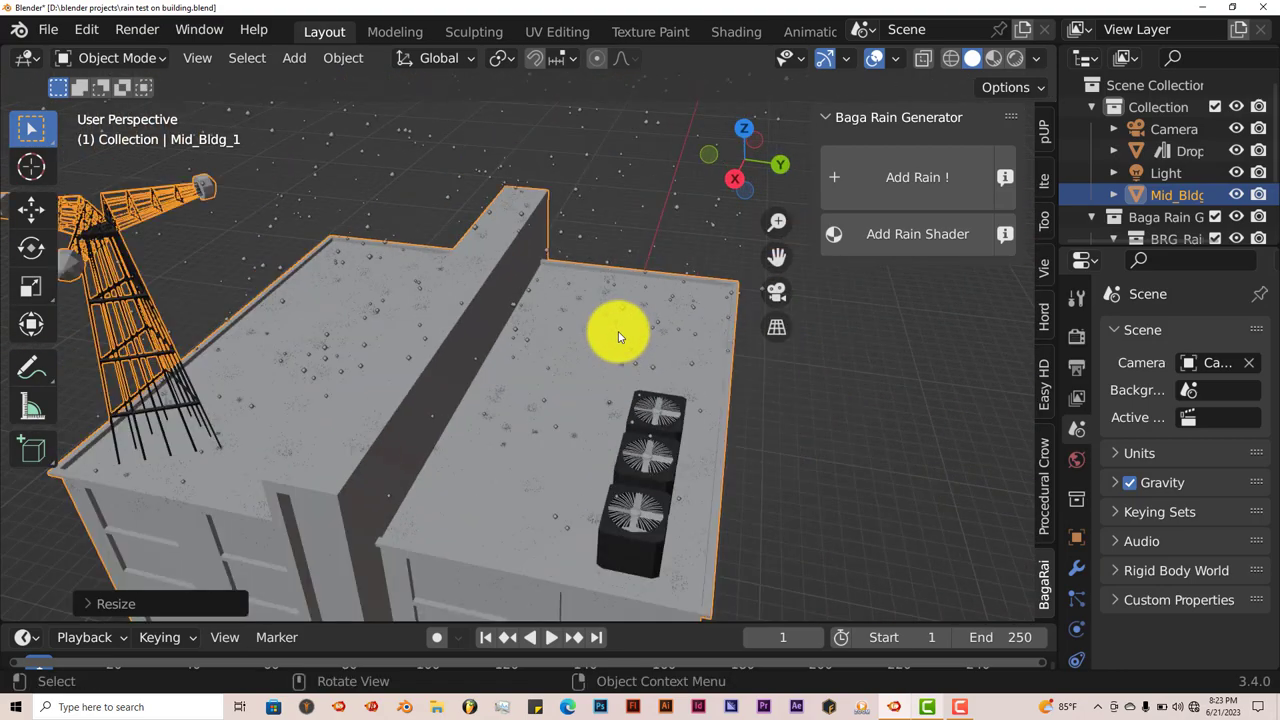
{"action": "scroll", "coordinate": [575, 374], "scroll_direction": "down", "scroll_amount": 2}
- Scale the building a further 1.17 times and view the roof's three fans
{"action": "key", "text": "s"}
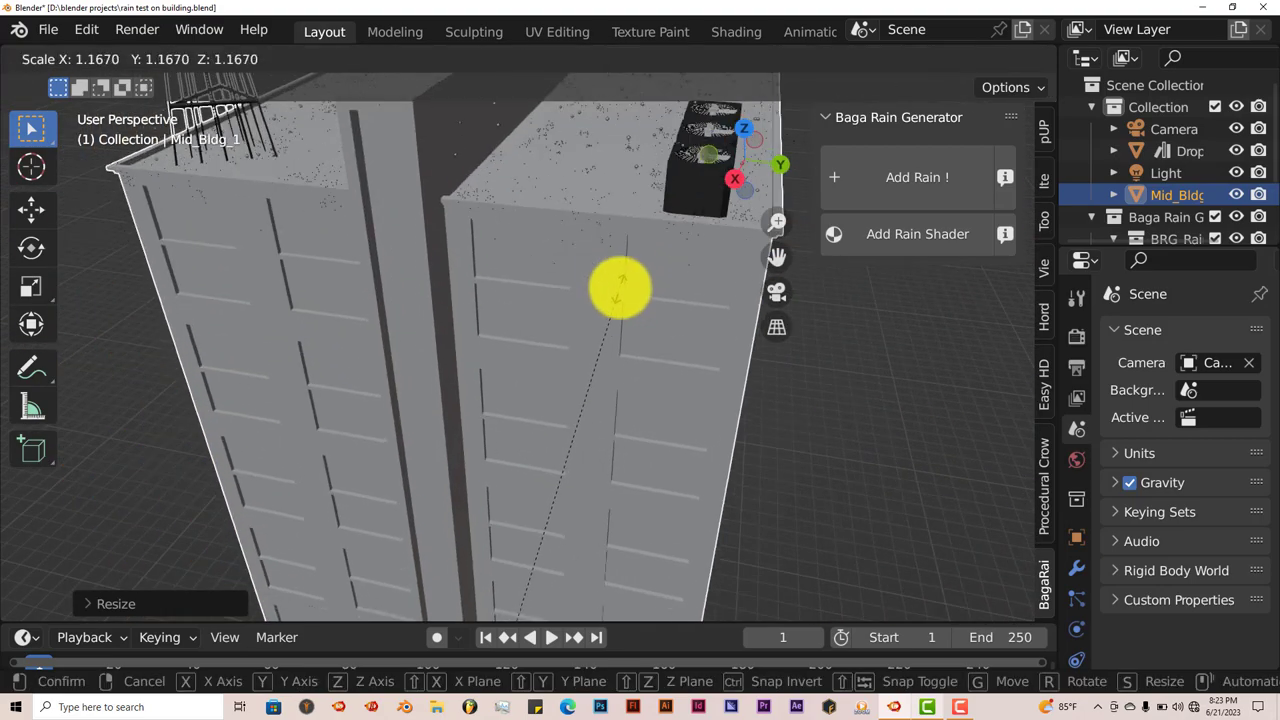
{"action": "left_click", "coordinate": [637, 237]}
{"action": "left_click_drag", "start_coordinate": [777, 262], "coordinate": [731, 286]}
{"action": "middle_click_drag", "start_coordinate": [731, 286], "coordinate": [674, 277]}
- Select the rain simulation and view the building top and tower as rain plays
{"action": "left_click", "coordinate": [618, 158]}
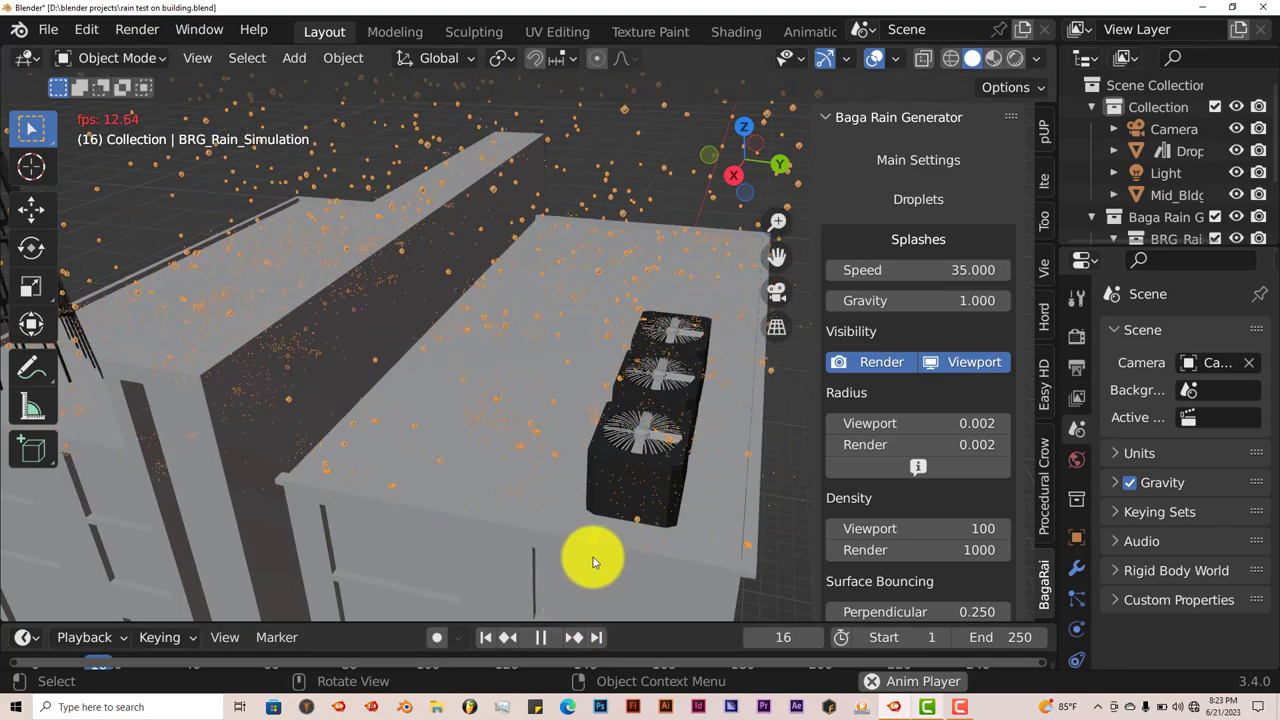
{"action": "middle_click_drag", "start_coordinate": [586, 557], "coordinate": [596, 556]}
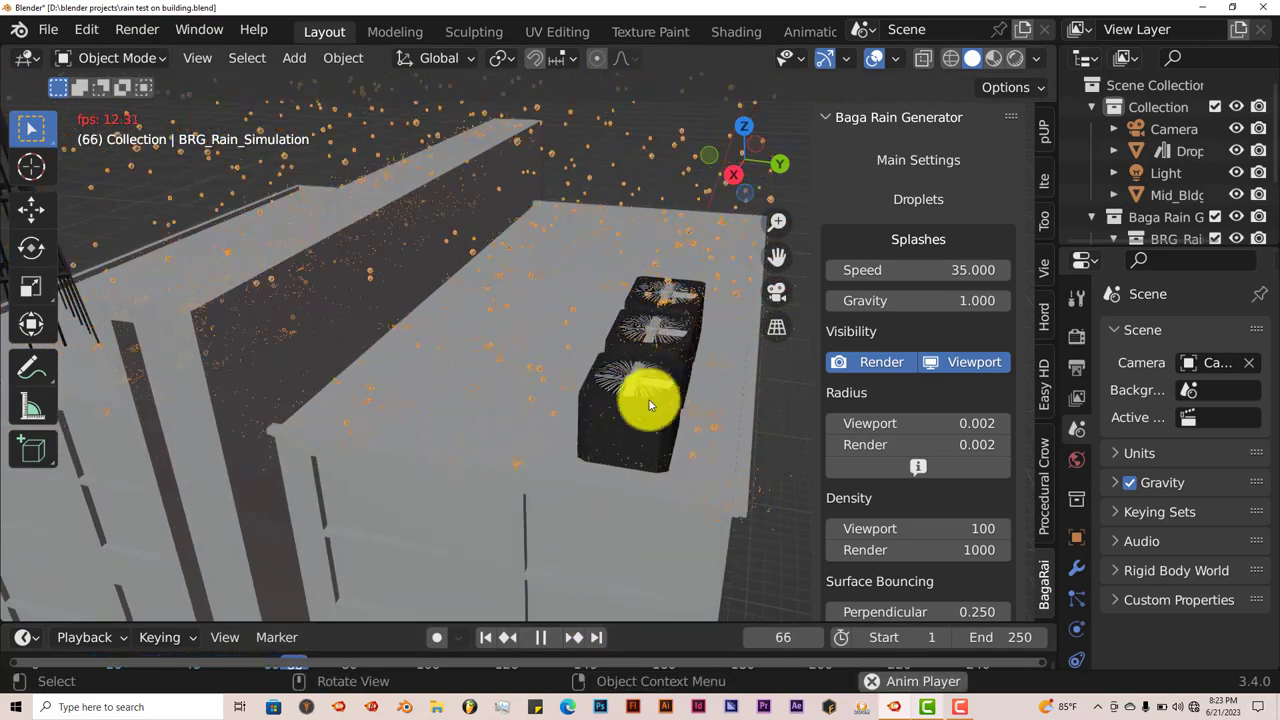
{"action": "middle_click_drag", "start_coordinate": [680, 415], "coordinate": [466, 381]}
{"action": "scroll", "coordinate": [437, 381], "scroll_direction": "up", "scroll_amount": 3}
{"action": "scroll", "coordinate": [414, 357], "scroll_direction": "up", "scroll_amount": 3}
{"action": "scroll", "coordinate": [324, 360], "scroll_direction": "down", "scroll_amount": 4}
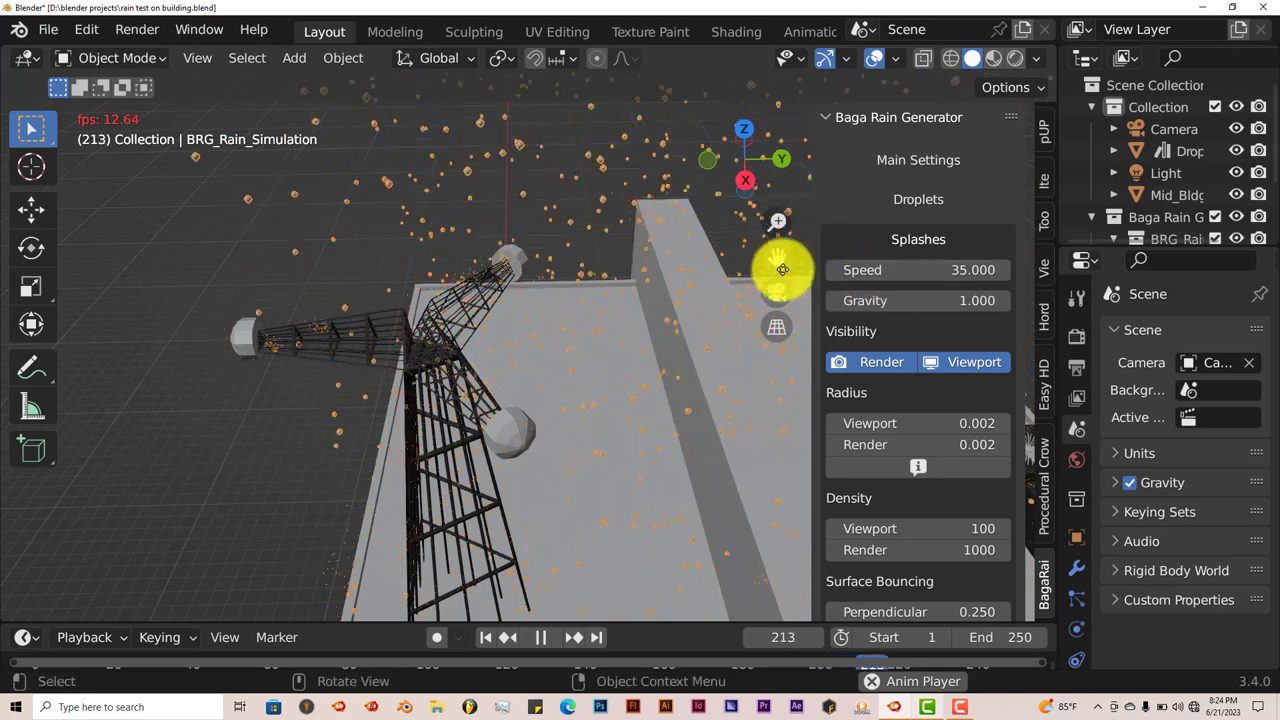
- Rewind to frame 1 and zoom out to see the whole building down to its base
{"action": "left_click", "coordinate": [487, 637]}
{"action": "middle_click_drag", "start_coordinate": [557, 528], "coordinate": [606, 300]}
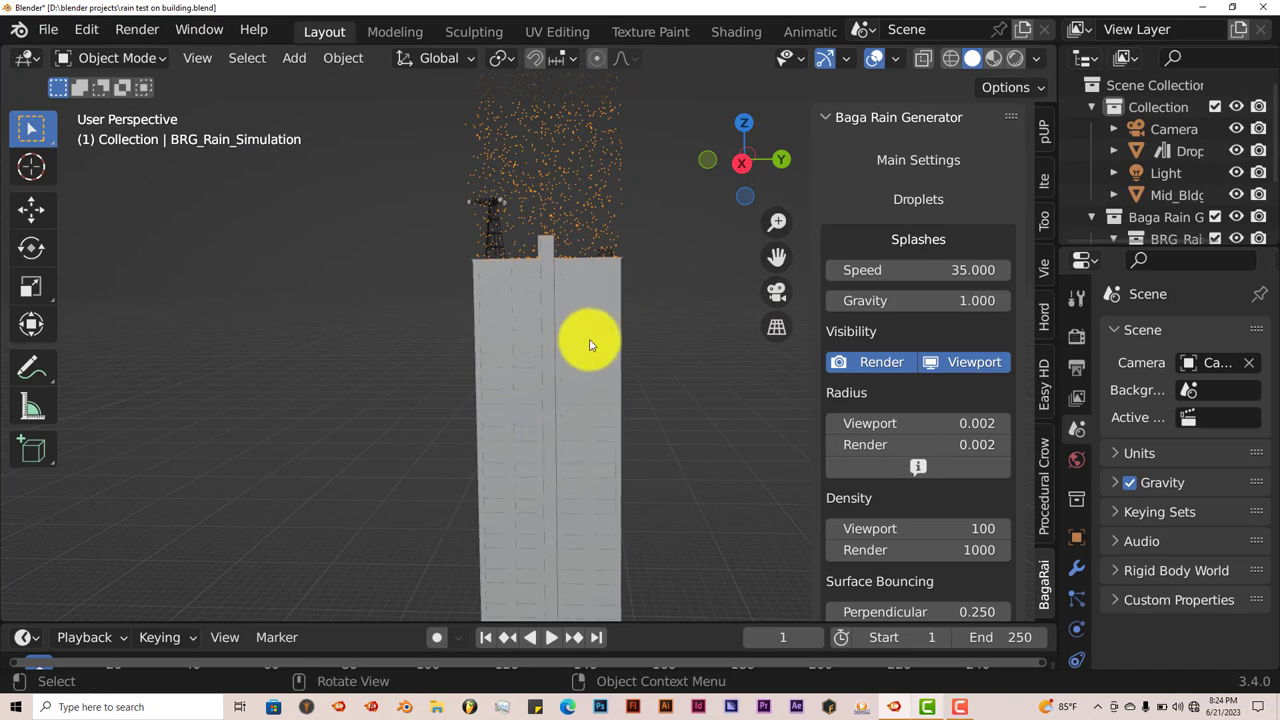
{"action": "middle_click_drag", "start_coordinate": [580, 420], "coordinate": [634, 420], "text": "shift"}
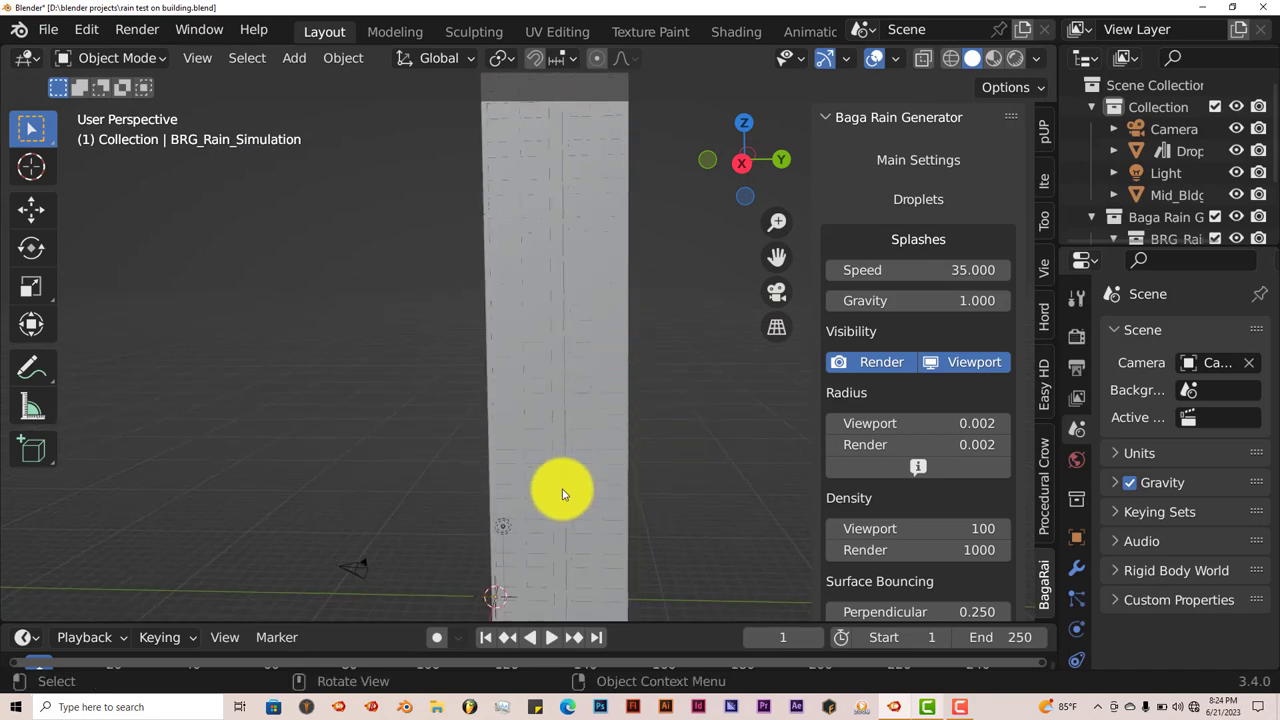
{"action": "scroll", "coordinate": [579, 474], "scroll_direction": "down", "scroll_amount": 2}
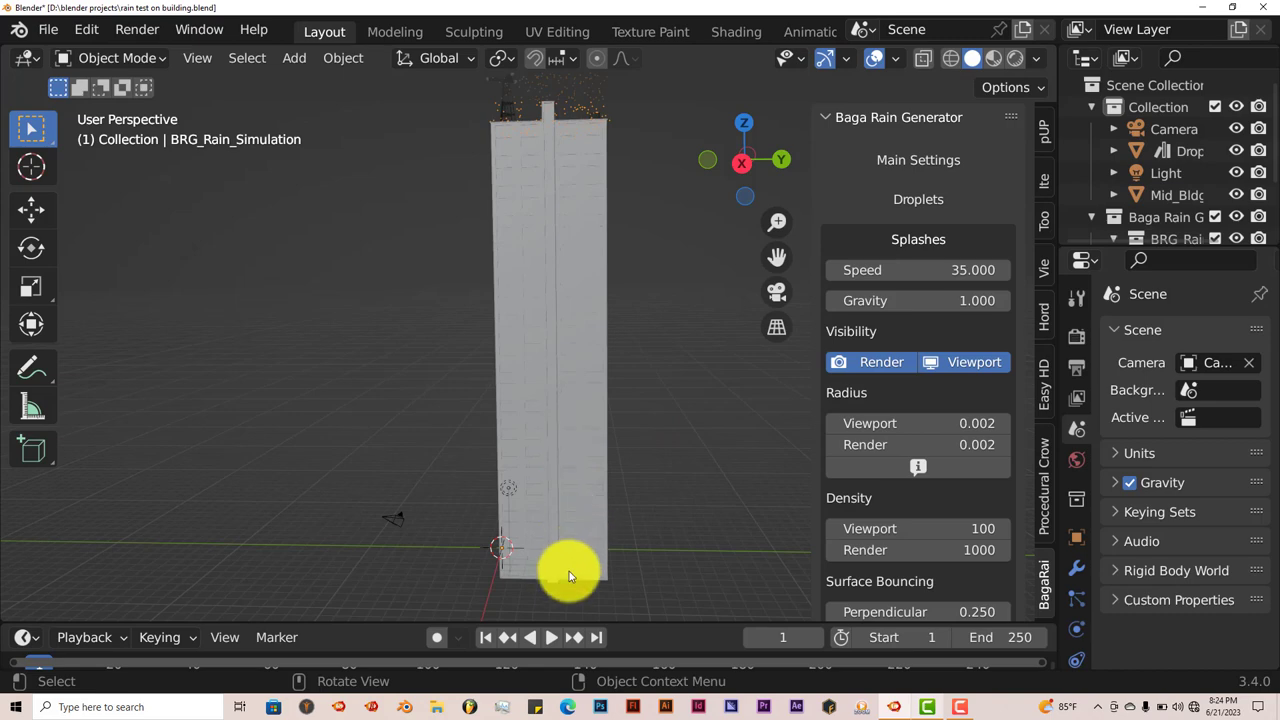
- Add a mesh plane and scale it up into a large ground plane under the building
{"action": "key", "text": "shift+a"}
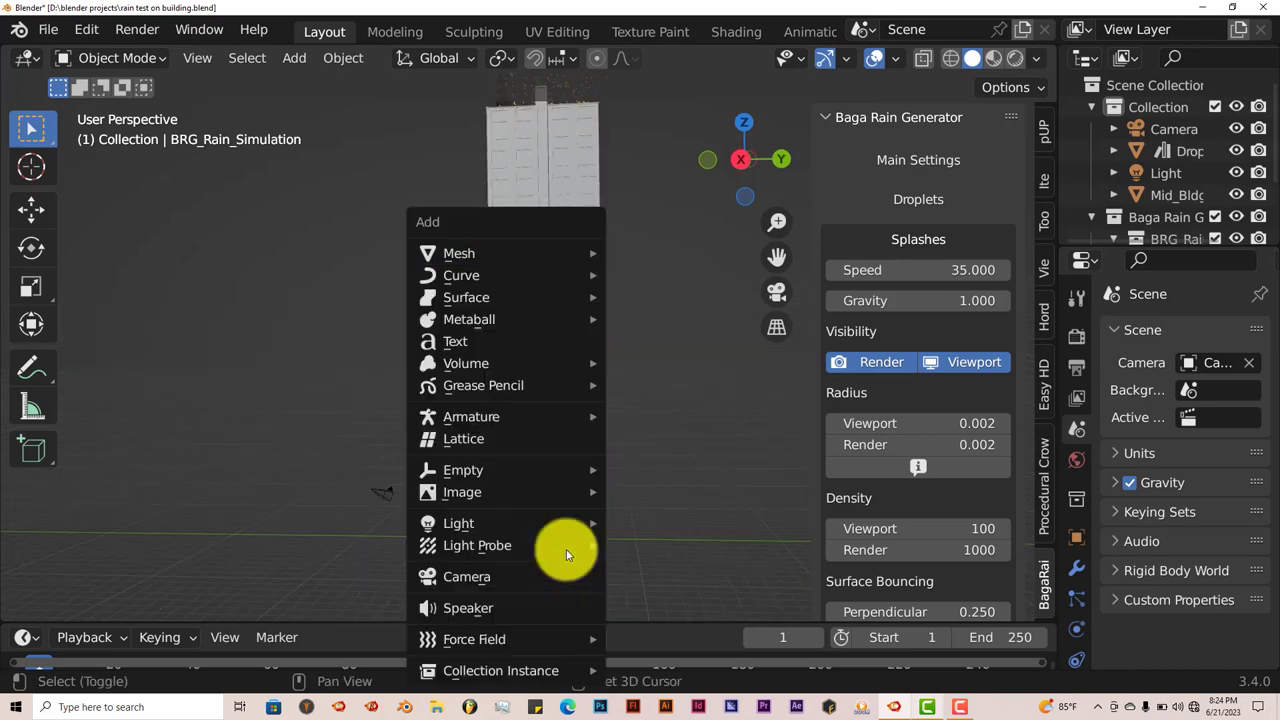
{"action": "mouse_move", "coordinate": [559, 266]}
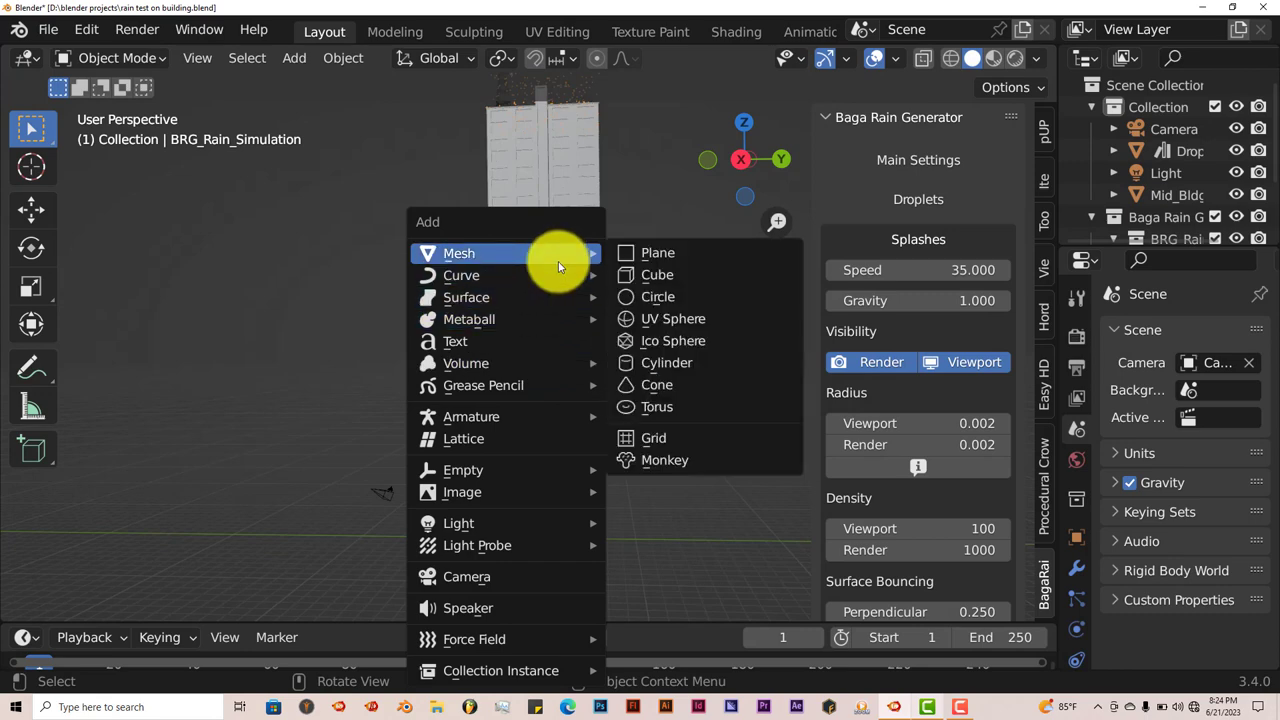
{"action": "left_click", "coordinate": [665, 254]}
{"action": "key", "text": "s"}
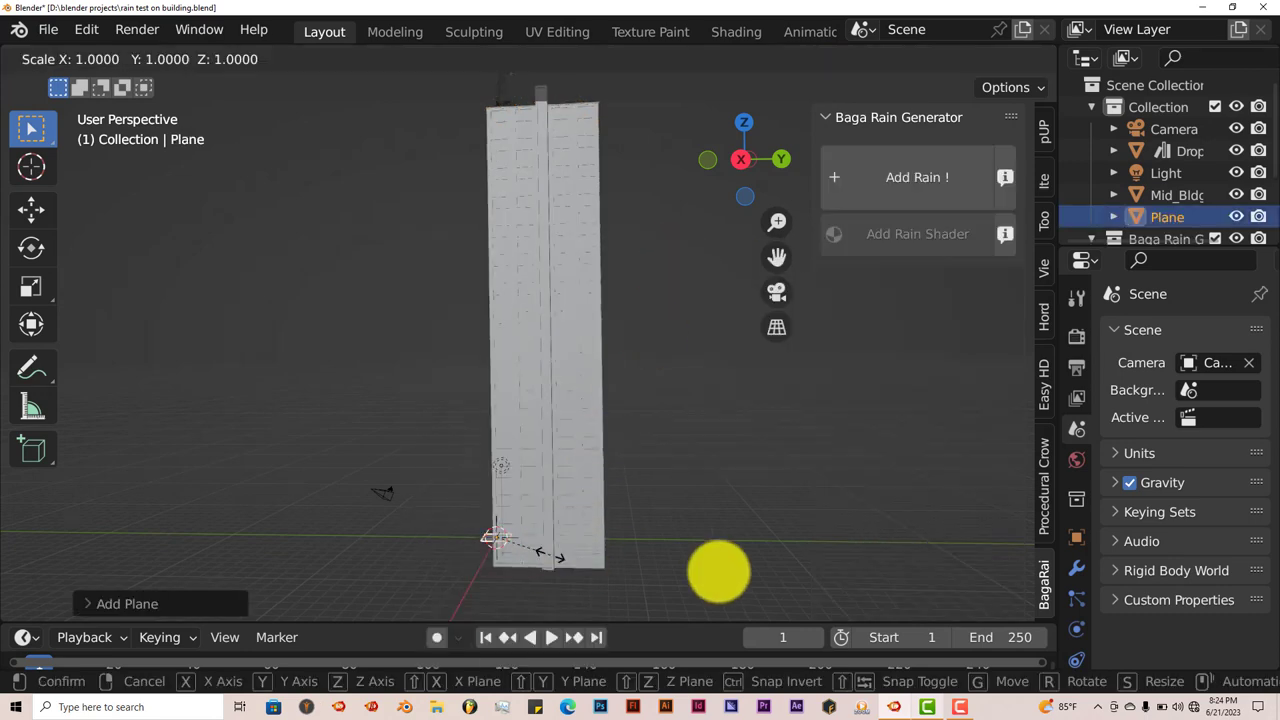
{"action": "left_click", "coordinate": [990, 350]}
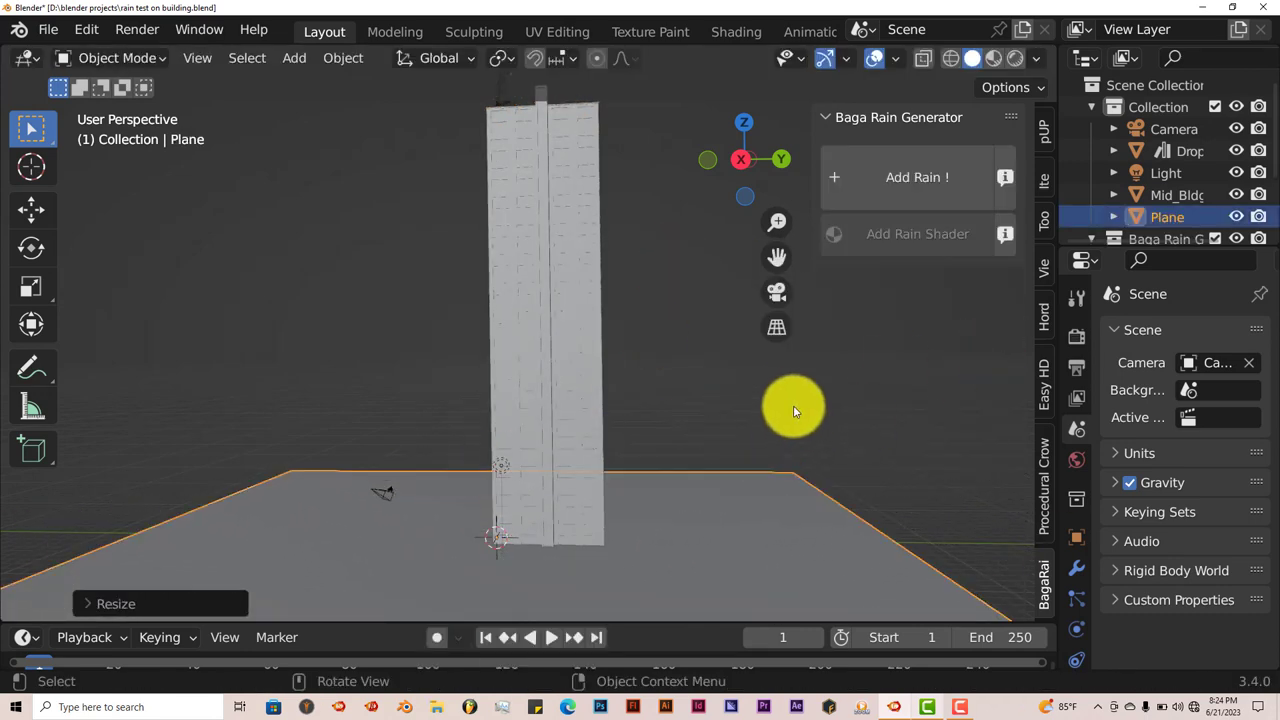
{"action": "middle_click_drag", "start_coordinate": [793, 402], "coordinate": [797, 440]}
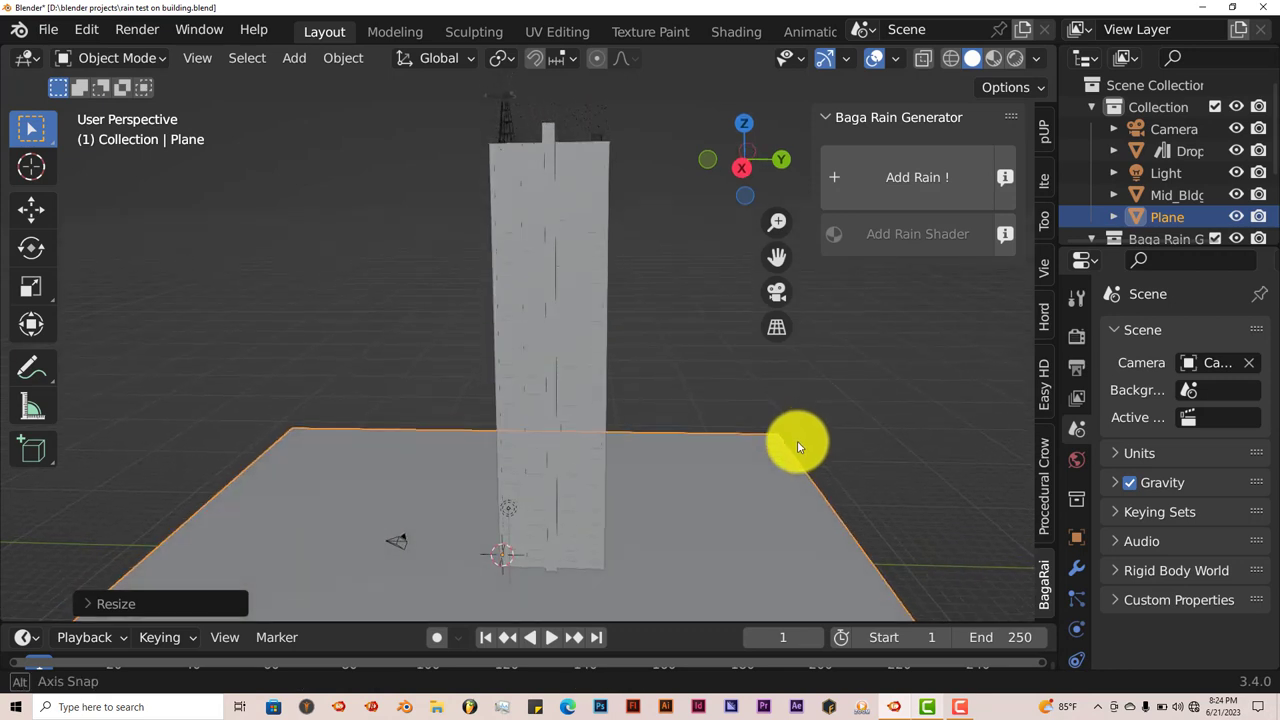
- Play the rain animation with the rain simulation selected, then stop playback
{"action": "left_click", "coordinate": [552, 638]}
{"action": "left_click", "coordinate": [574, 117]}
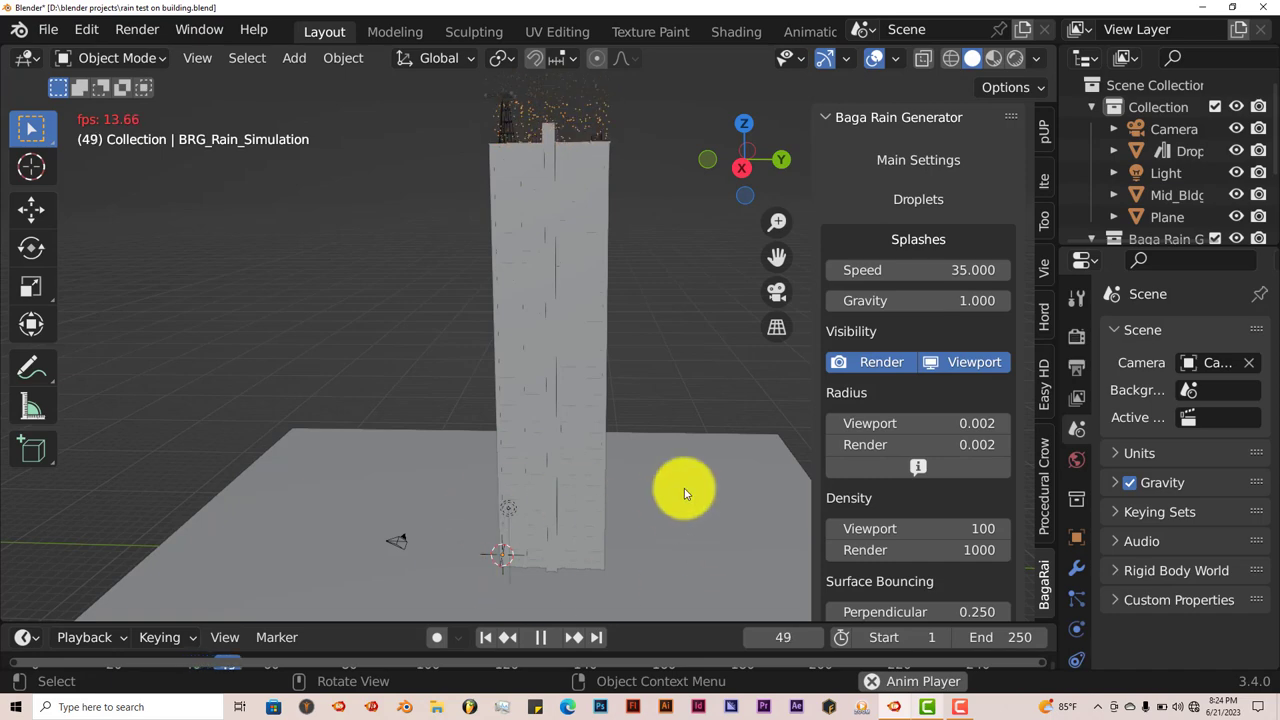
{"action": "left_click", "coordinate": [543, 637]}
- Return to frame 1 and delete the building's rain simulation with Delete Rain
{"action": "left_click", "coordinate": [491, 637]}
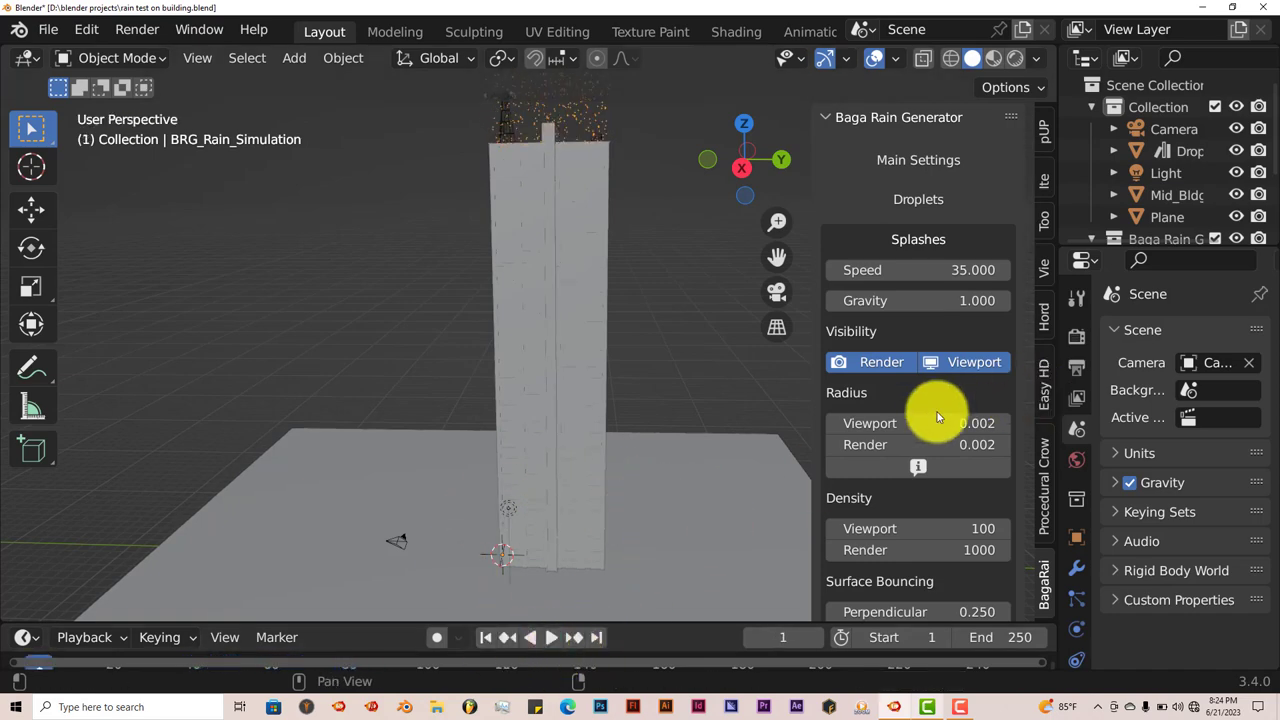
{"action": "scroll", "coordinate": [933, 413], "scroll_direction": "down", "scroll_amount": 10}
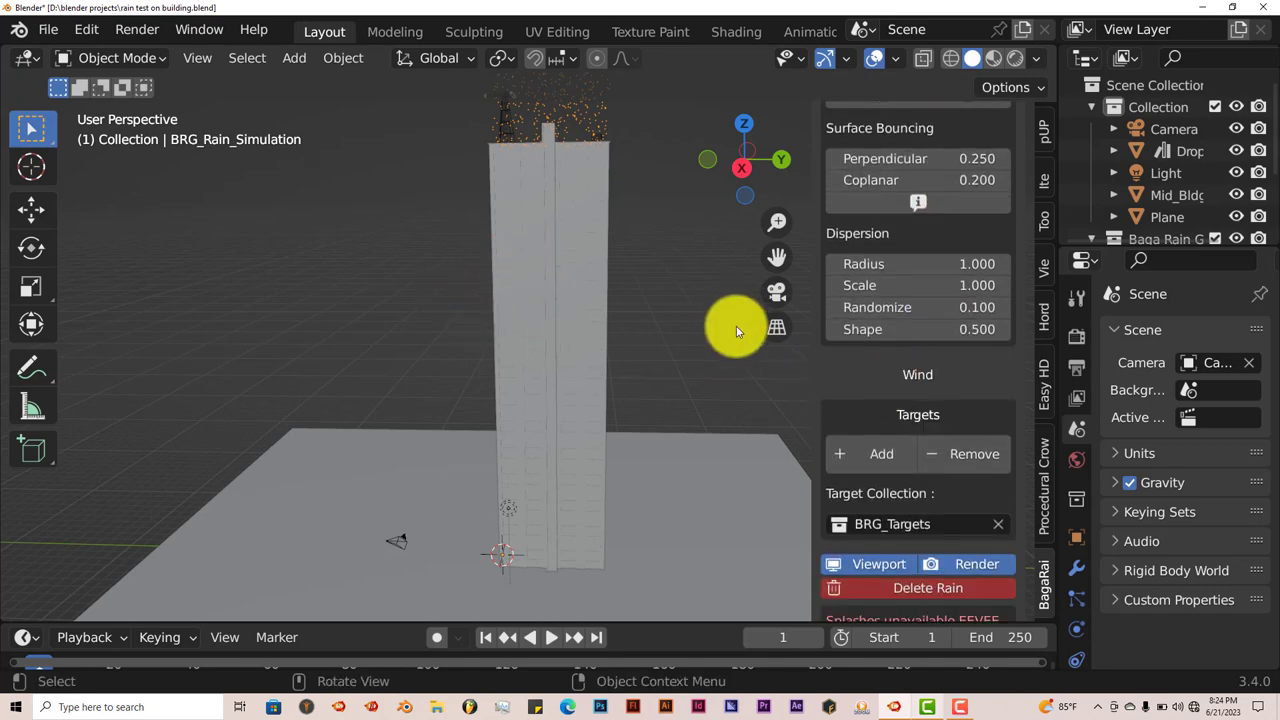
{"action": "scroll", "coordinate": [736, 330], "scroll_direction": "down", "scroll_amount": 3}
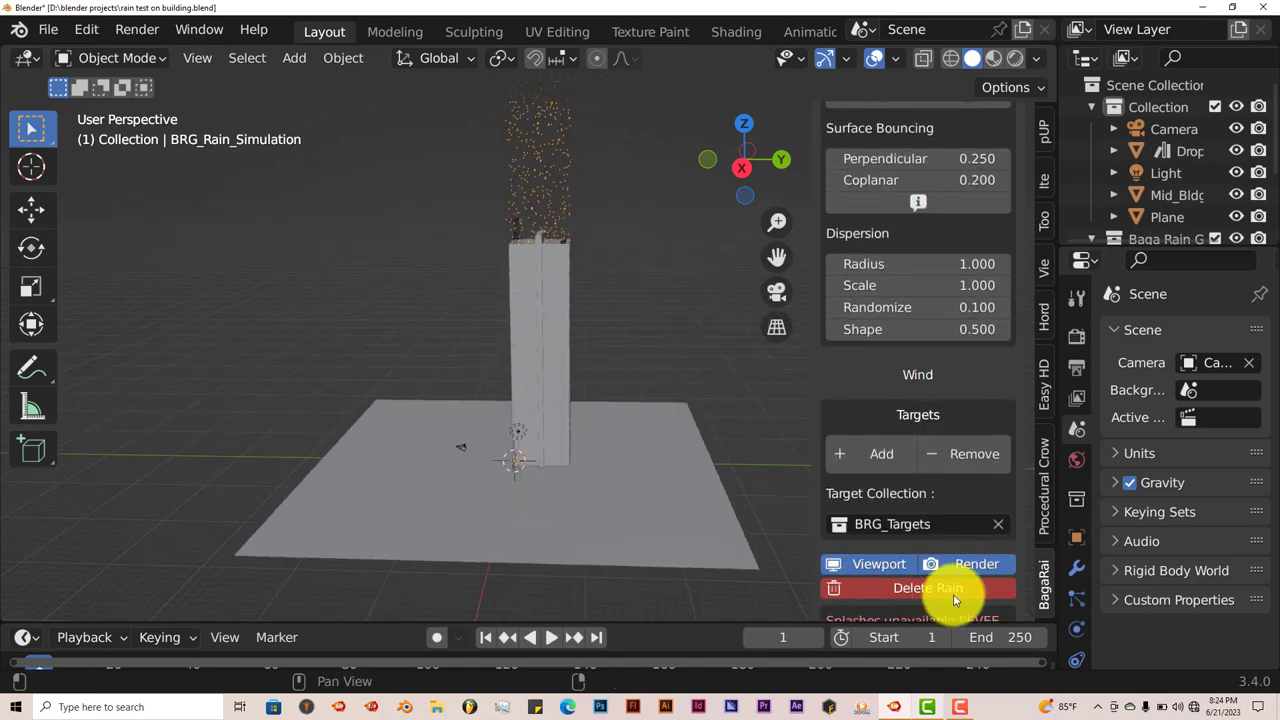
{"action": "left_click", "coordinate": [945, 594]}
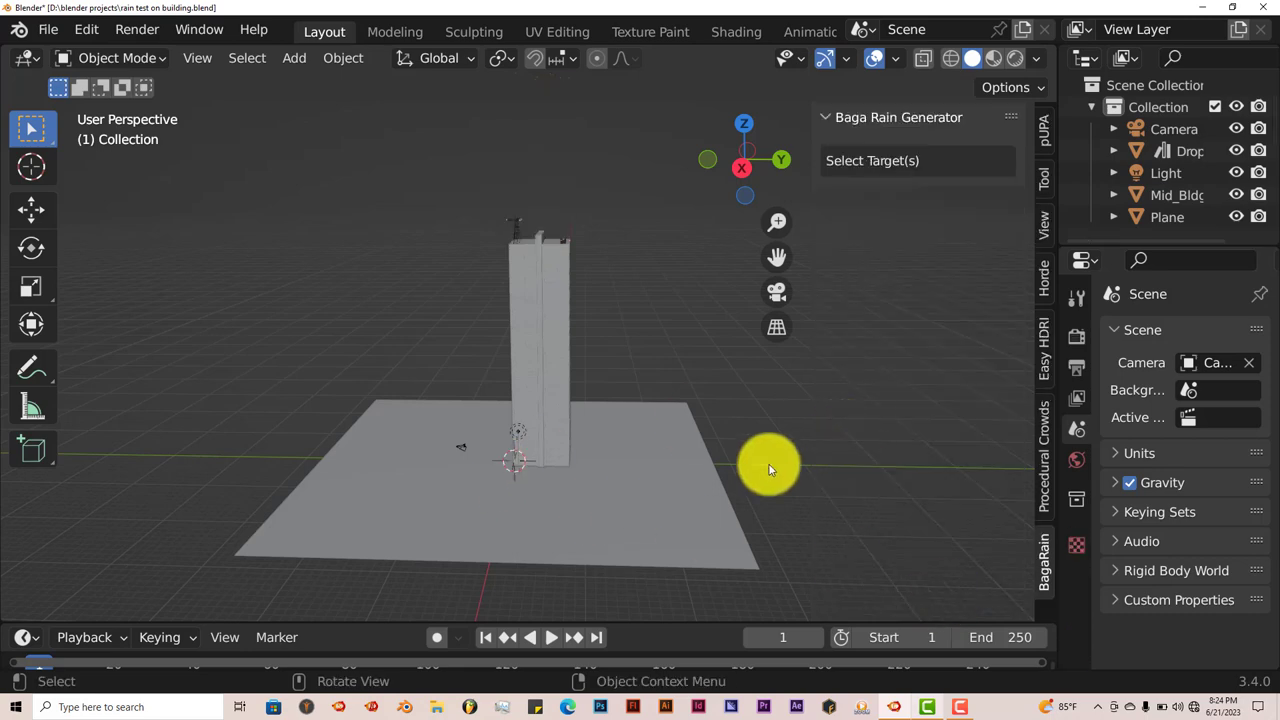
- Select the ground plane and add a Baga rain simulation to it
{"action": "left_click", "coordinate": [652, 506]}
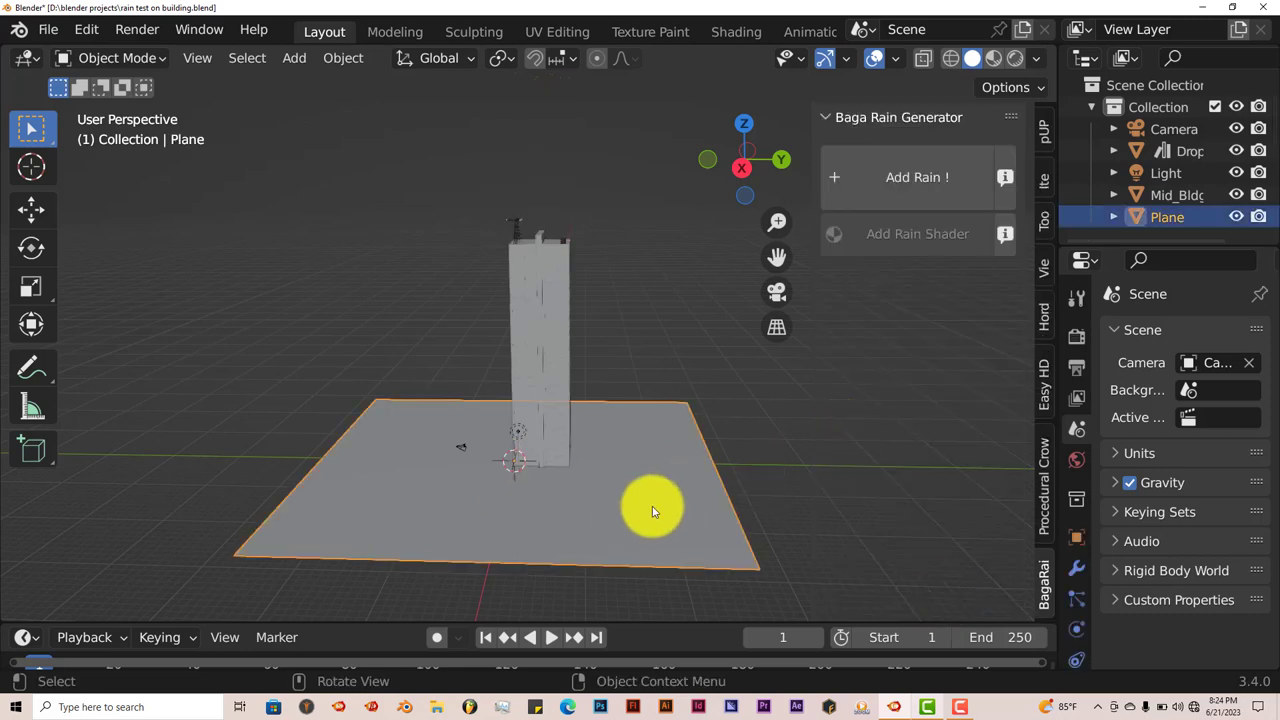
{"action": "left_click", "coordinate": [944, 189]}
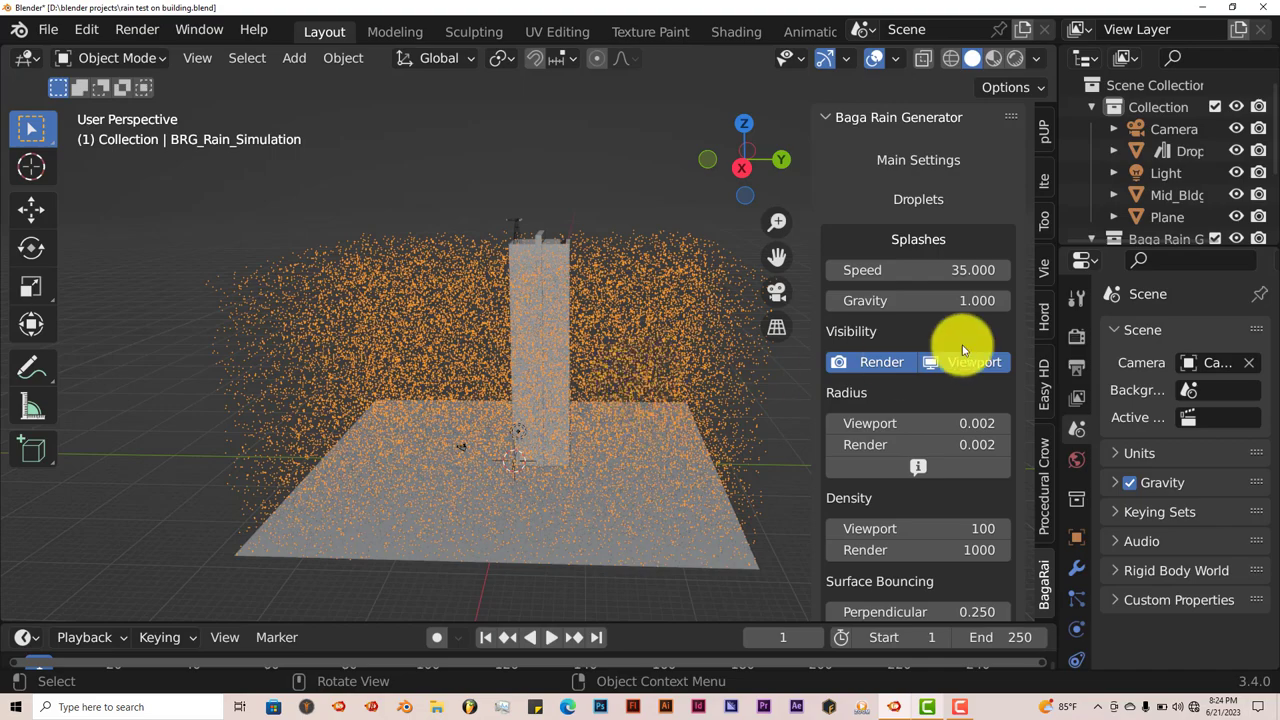
{"action": "middle_click_drag", "start_coordinate": [629, 391], "coordinate": [629, 380]}
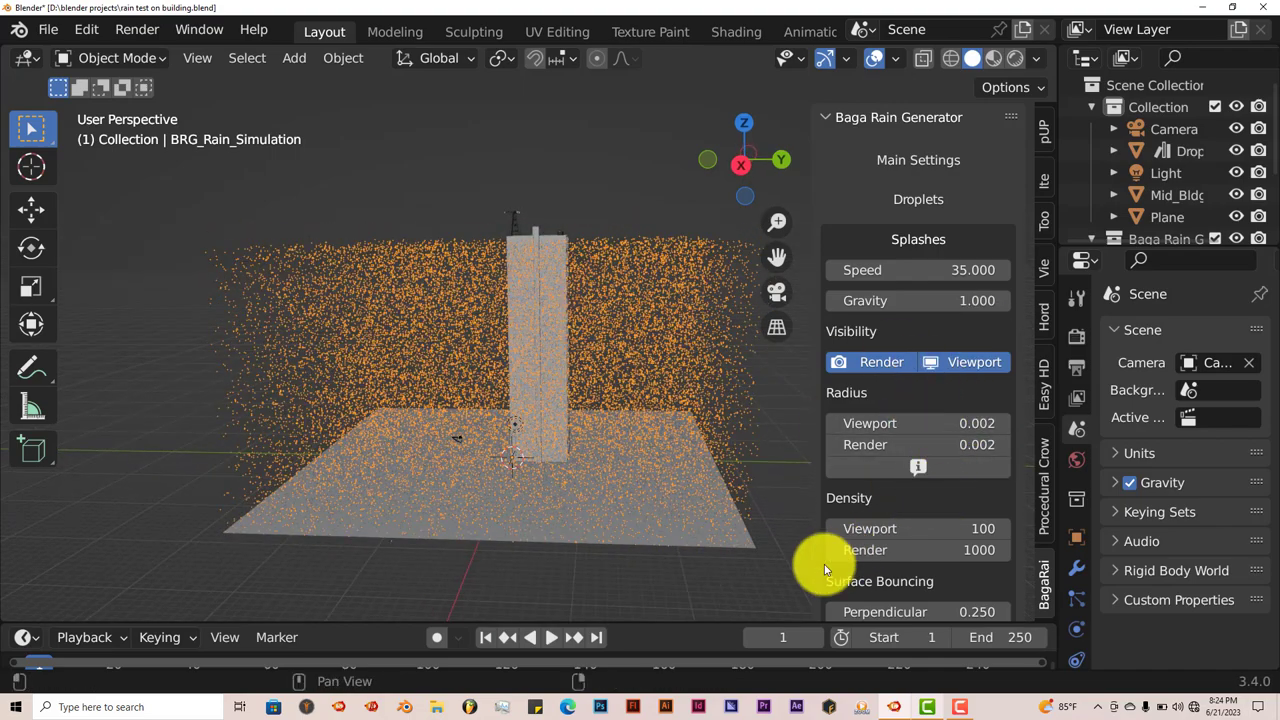
- Play the ground-plane rain from a lower, closer view, then stop playback
{"action": "scroll", "coordinate": [986, 459], "scroll_direction": "down", "scroll_amount": 1}
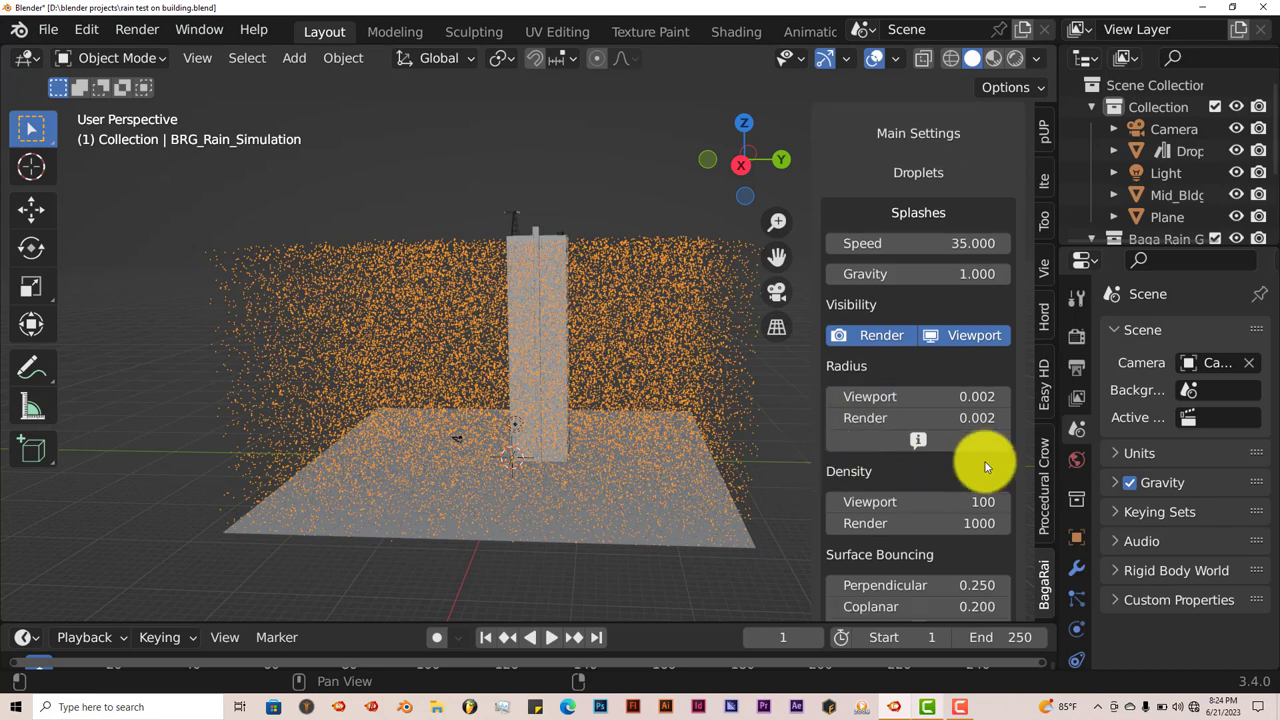
{"action": "scroll", "coordinate": [900, 455], "scroll_direction": "down", "scroll_amount": 10}
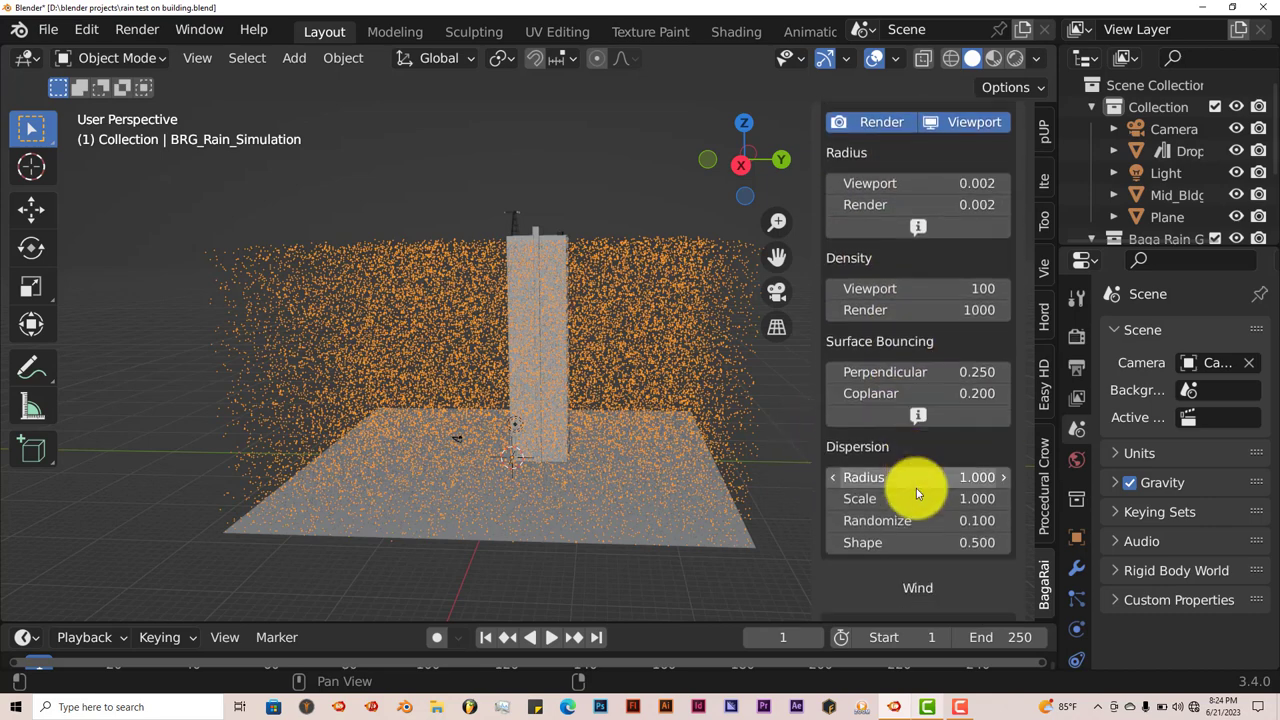
{"action": "scroll", "coordinate": [970, 495], "scroll_direction": "down", "scroll_amount": 4}
{"action": "scroll", "coordinate": [970, 495], "scroll_direction": "up", "scroll_amount": 4}
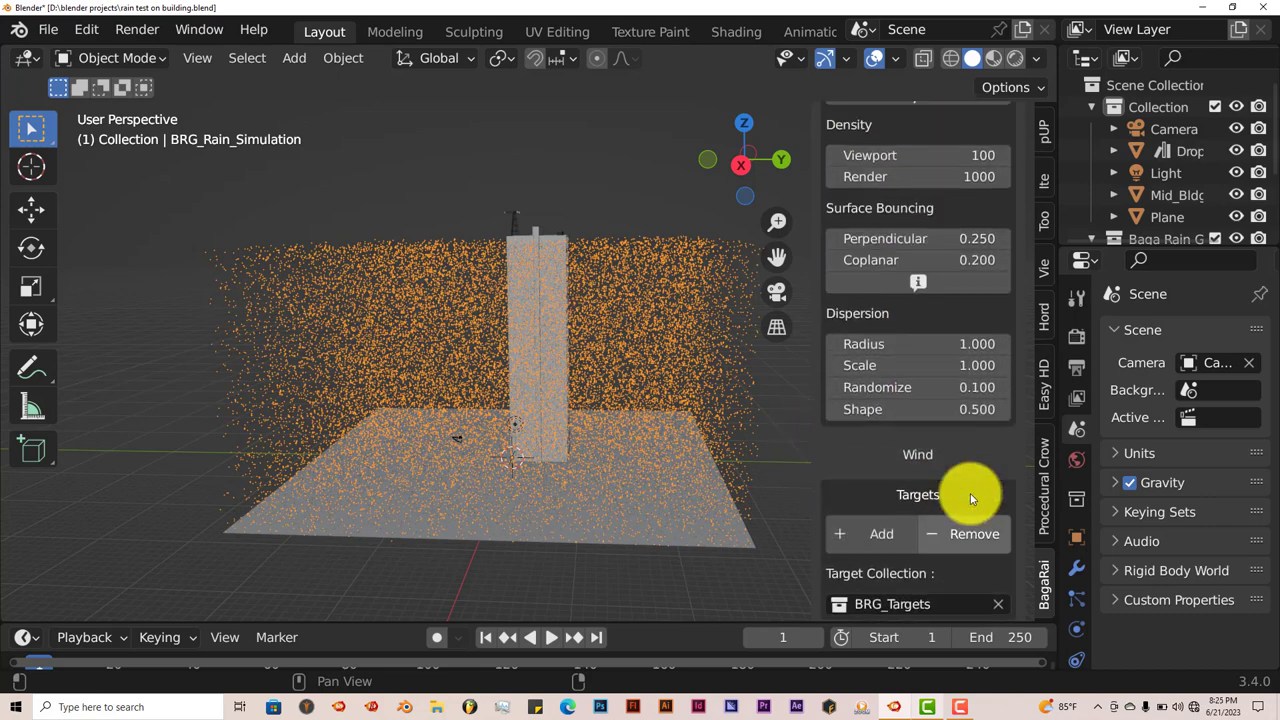
{"action": "scroll", "coordinate": [970, 493], "scroll_direction": "up", "scroll_amount": 7}
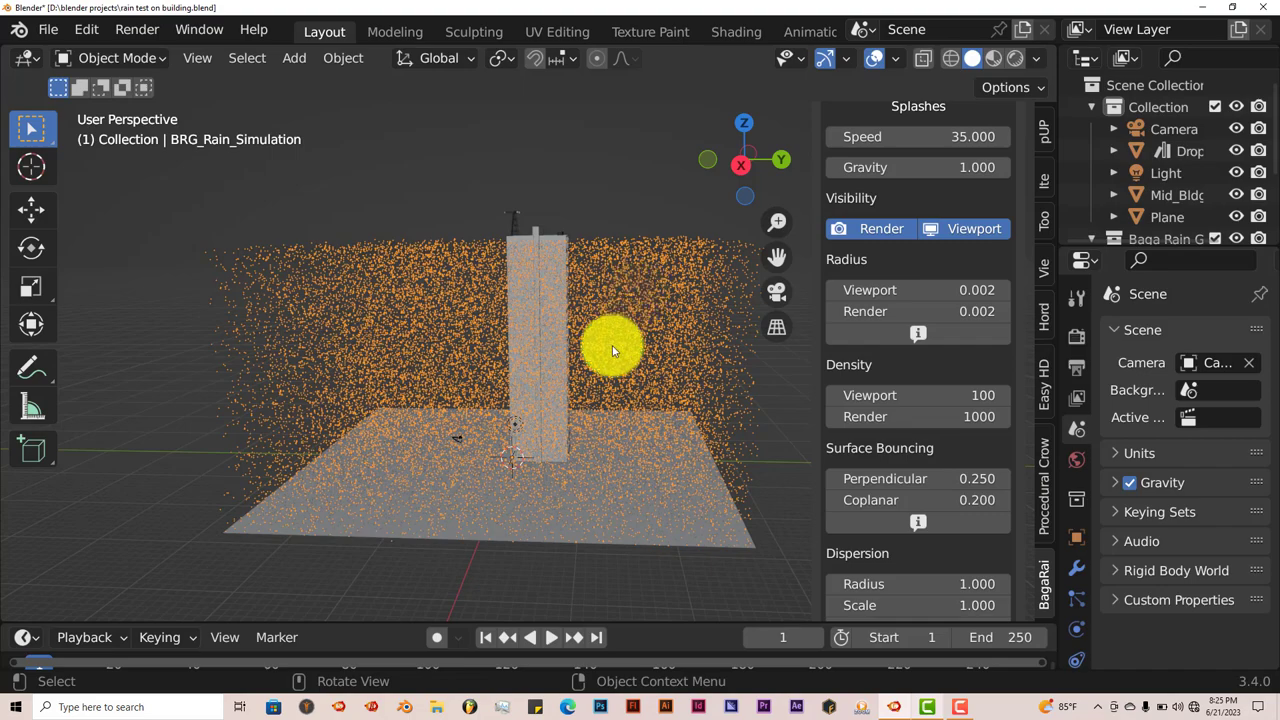
{"action": "mouse_move", "coordinate": [608, 343]}
{"action": "middle_mouse_down"}
{"action": "mouse_move", "coordinate": [617, 334]}
{"action": "mouse_move", "coordinate": [606, 345]}
{"action": "middle_mouse_up"}
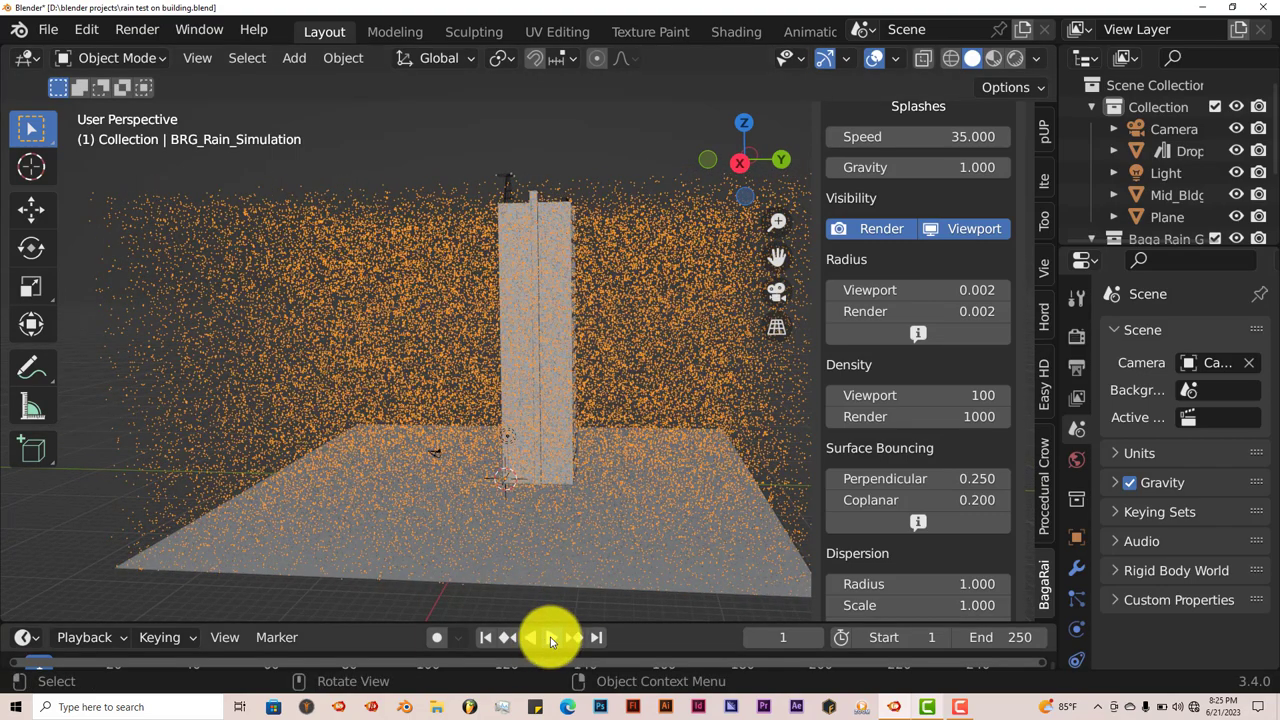
{"action": "left_click", "coordinate": [551, 638]}
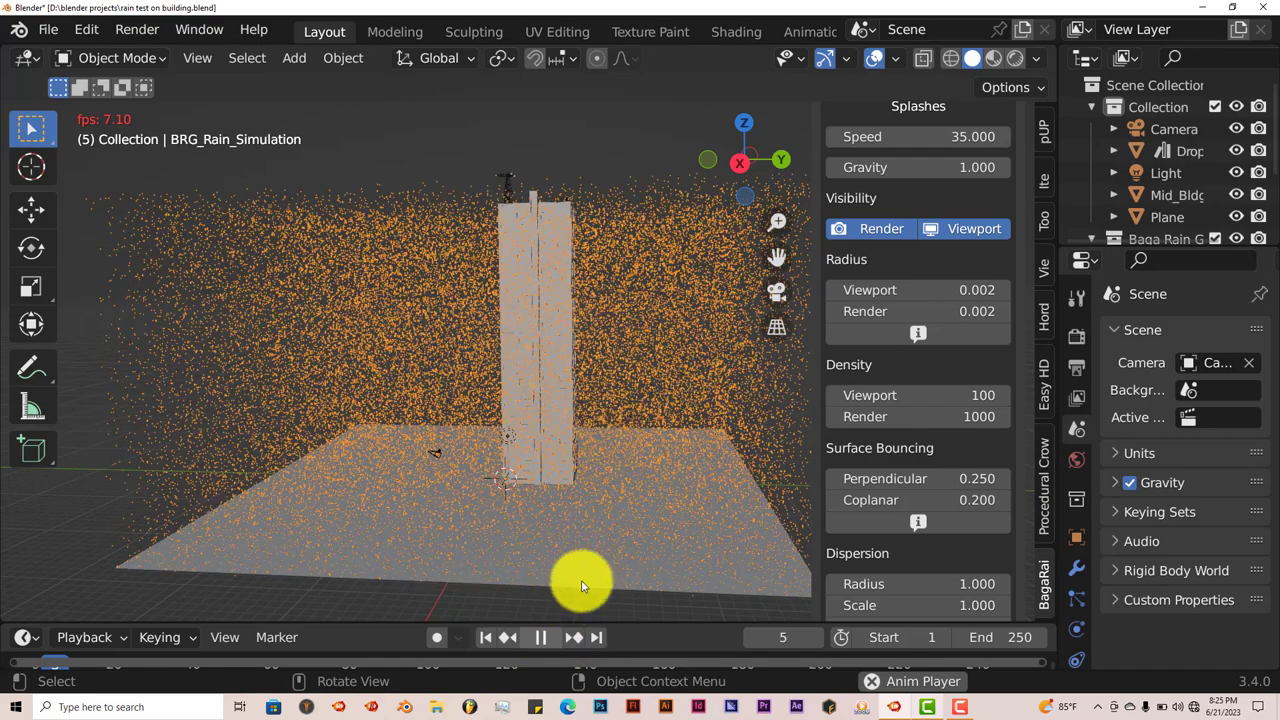
{"action": "left_click", "coordinate": [545, 643]}
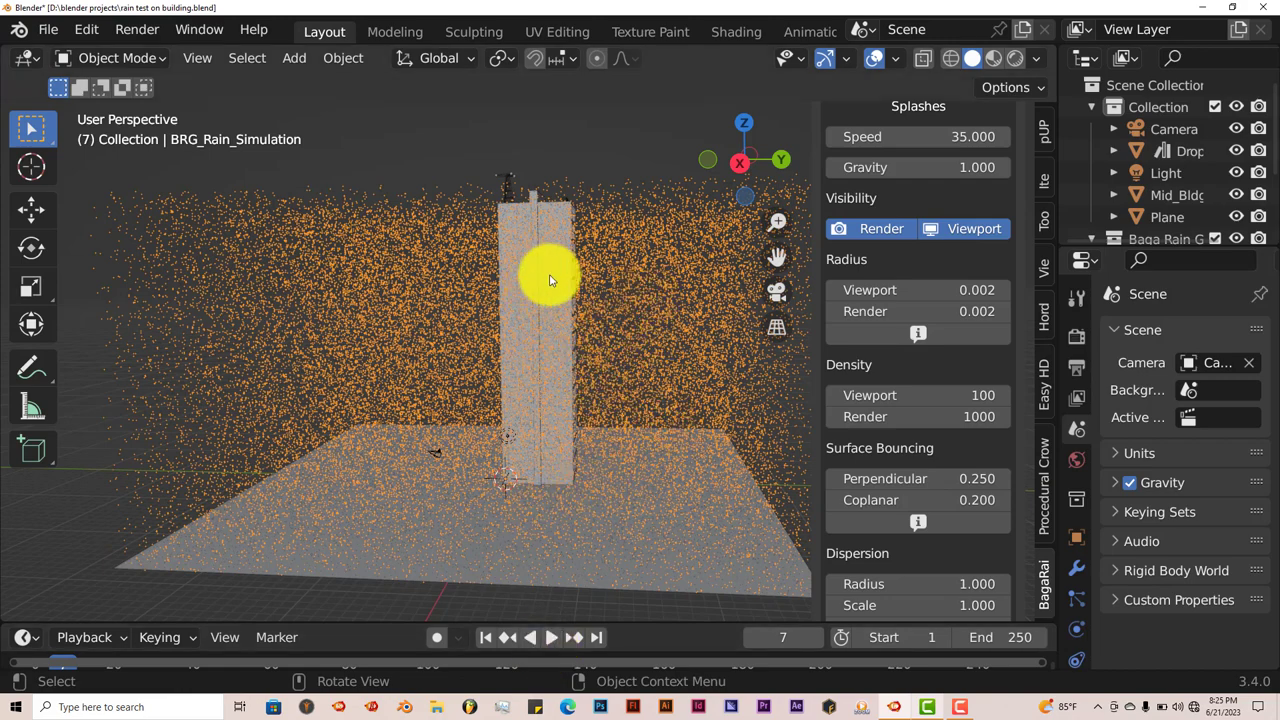
- Delete the ground plane's rain simulation with Delete Rain and orbit around the building
{"action": "scroll", "coordinate": [884, 486], "scroll_direction": "down", "scroll_amount": 4}
{"action": "scroll", "coordinate": [900, 485], "scroll_direction": "down", "scroll_amount": 5}
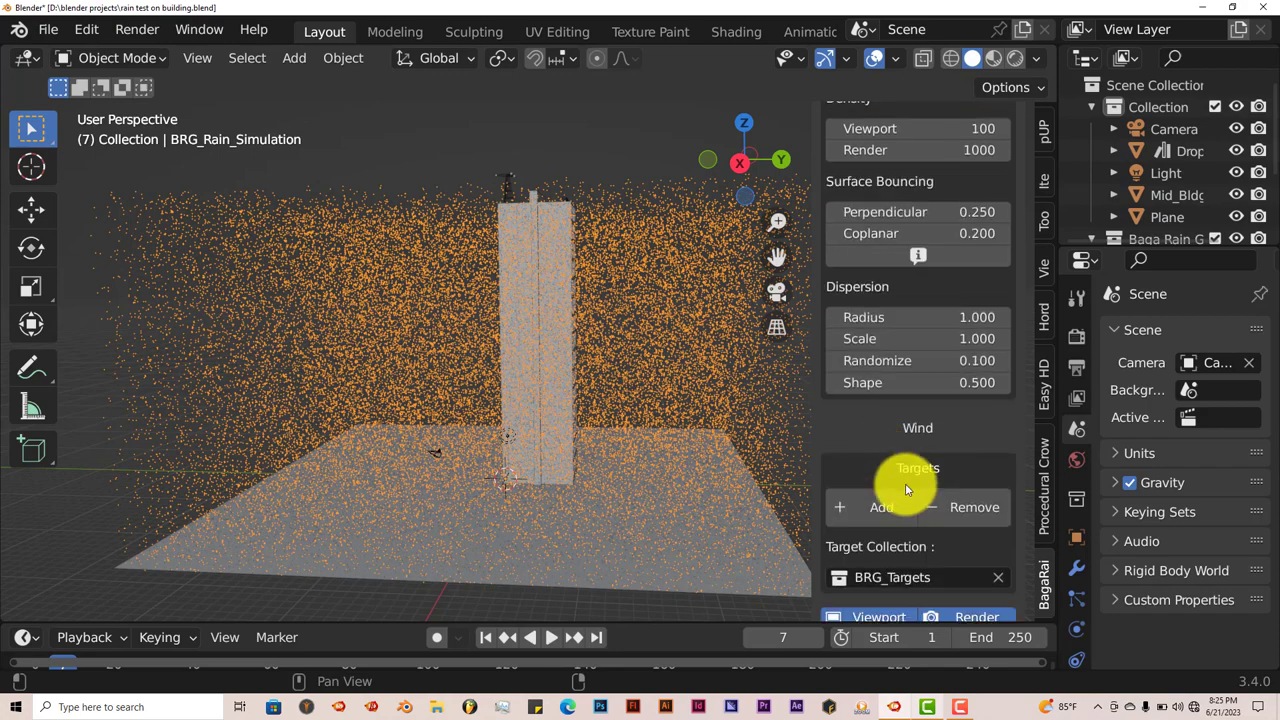
{"action": "left_click", "coordinate": [917, 532]}
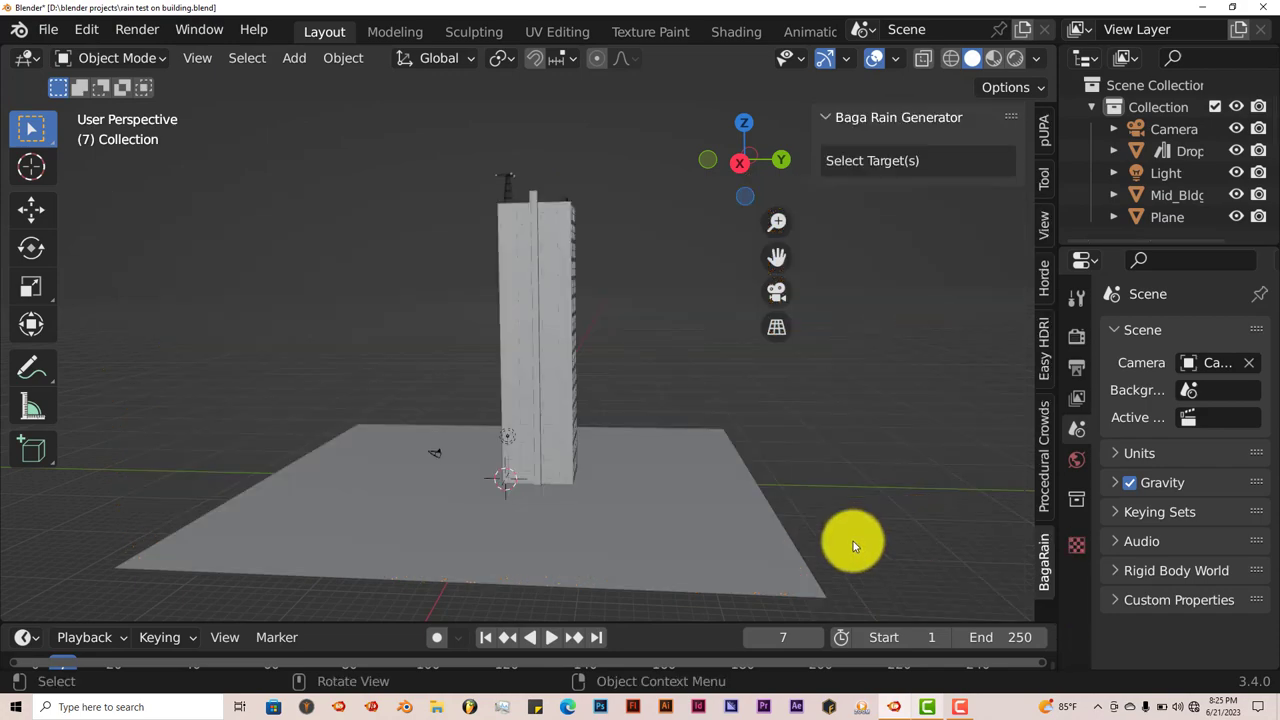
{"action": "middle_click_drag", "start_coordinate": [599, 473], "coordinate": [563, 491]}
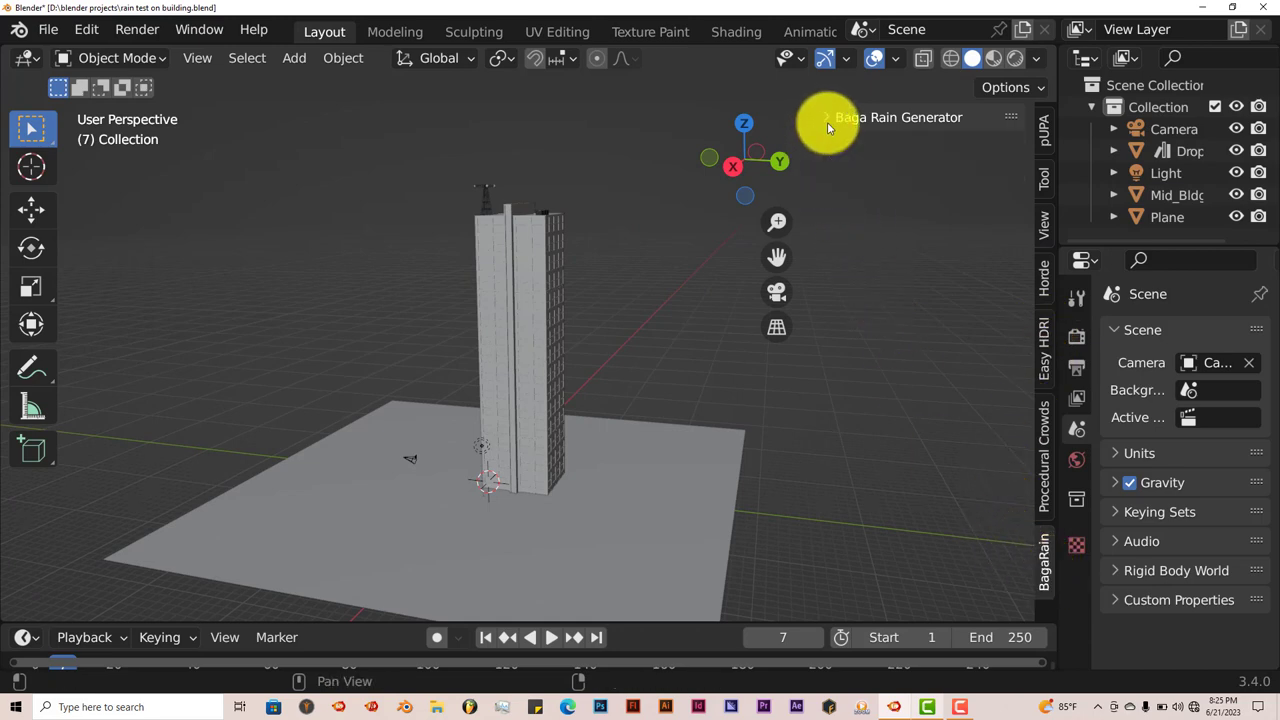
- Select the Mid_Bldg_1 building in the viewport
{"action": "left_click", "coordinate": [511, 339]}
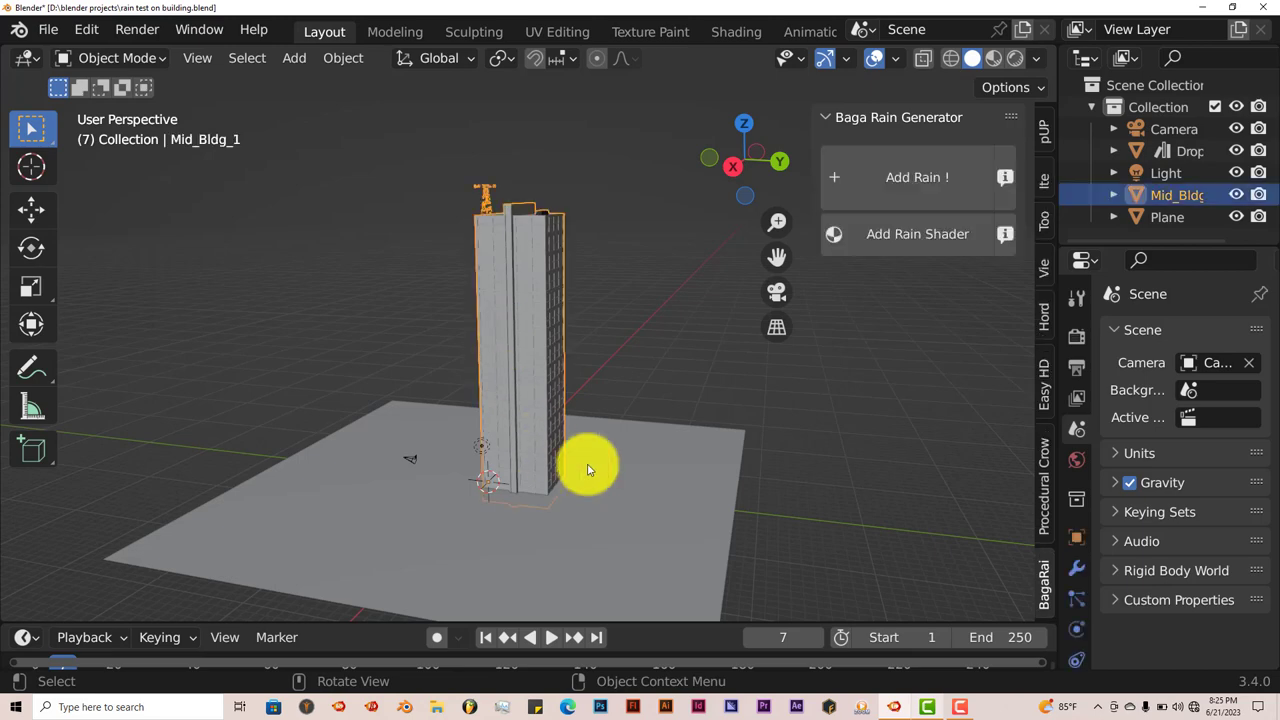